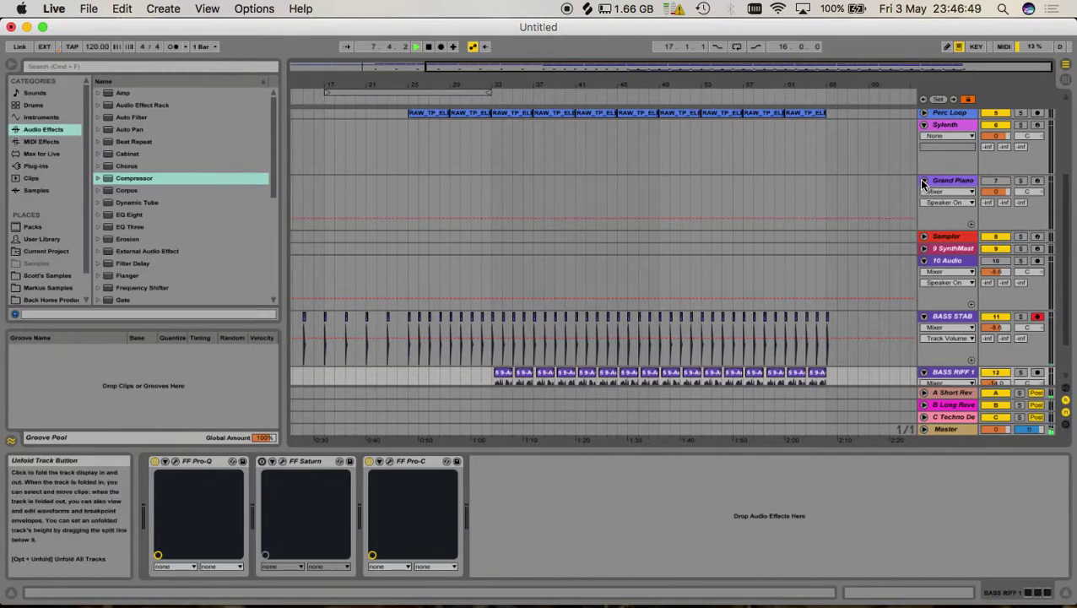
Fold the Sylenth, Grand Piano, 10 Audio, BASS STAB, BASS RIFF and Kick tracks, and unfold the 909 track.
{"action": "left_click", "coordinate": [924, 124]}
{"action": "left_click", "coordinate": [924, 174]}
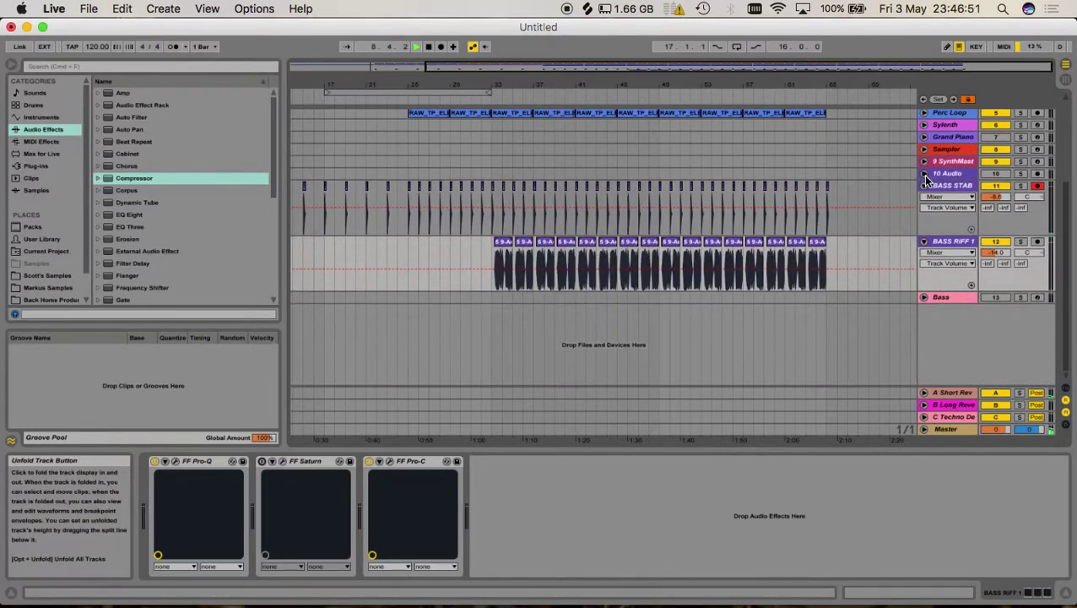
{"action": "left_click", "coordinate": [923, 187]}
{"action": "left_click", "coordinate": [925, 199]}
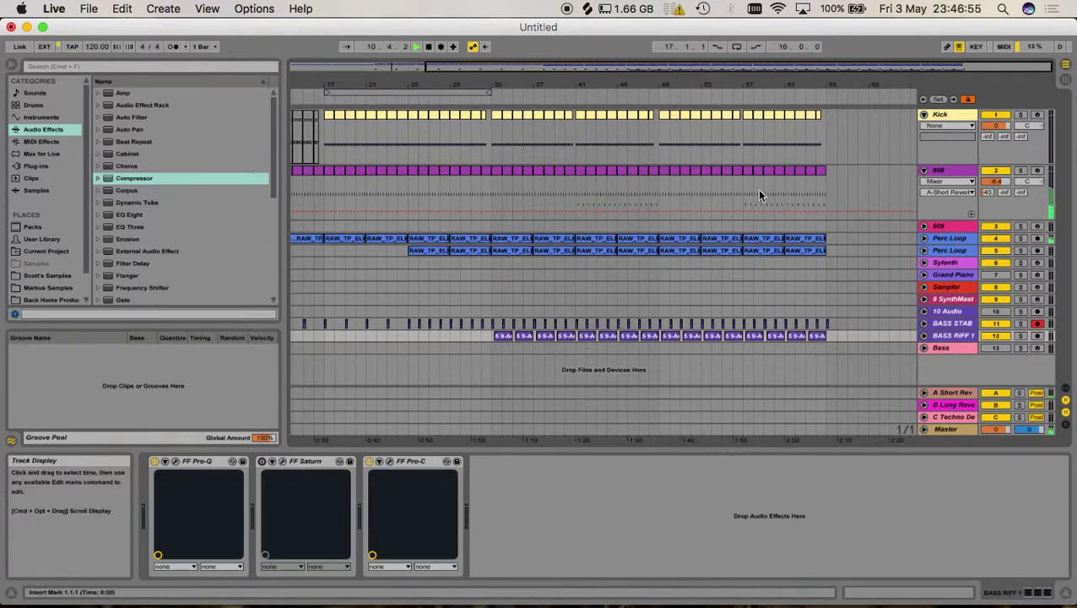
{"action": "left_click", "coordinate": [924, 226]}
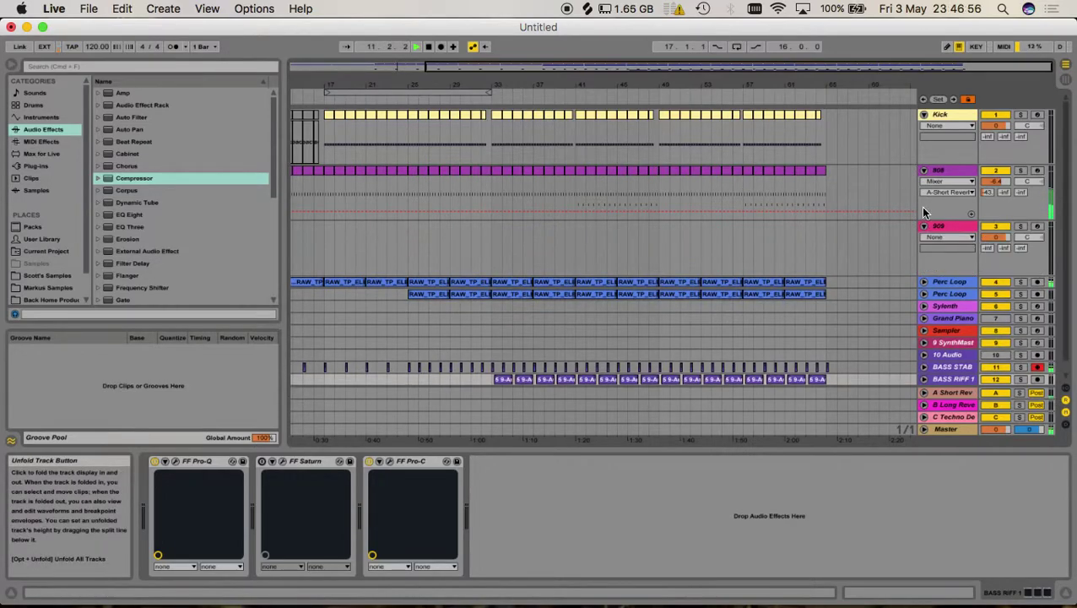
{"action": "left_click", "coordinate": [924, 114]}
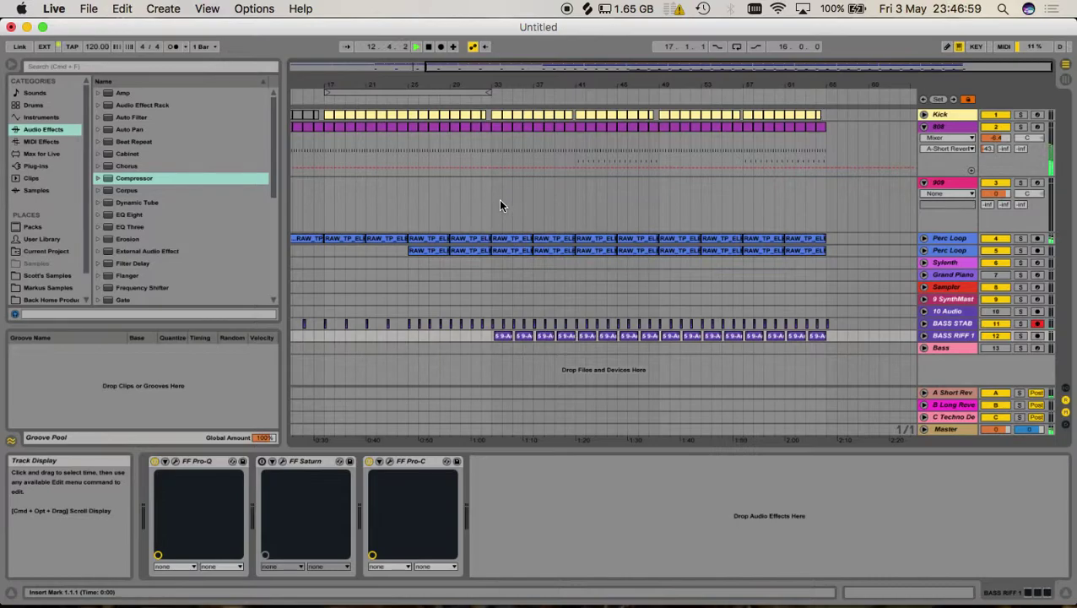
Insert a two-bar MIDI clip at bar 49 on the 909 track and open it in an enlarged note editor.
{"action": "left_click_drag", "start_coordinate": [658, 188], "coordinate": [674, 195]}
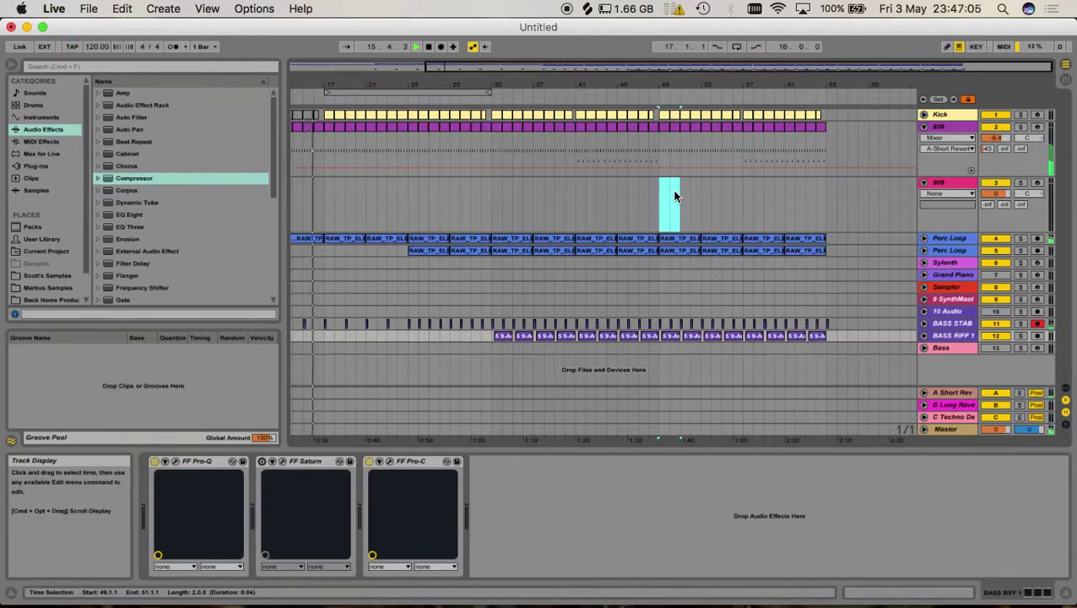
{"action": "right_click", "coordinate": [671, 191]}
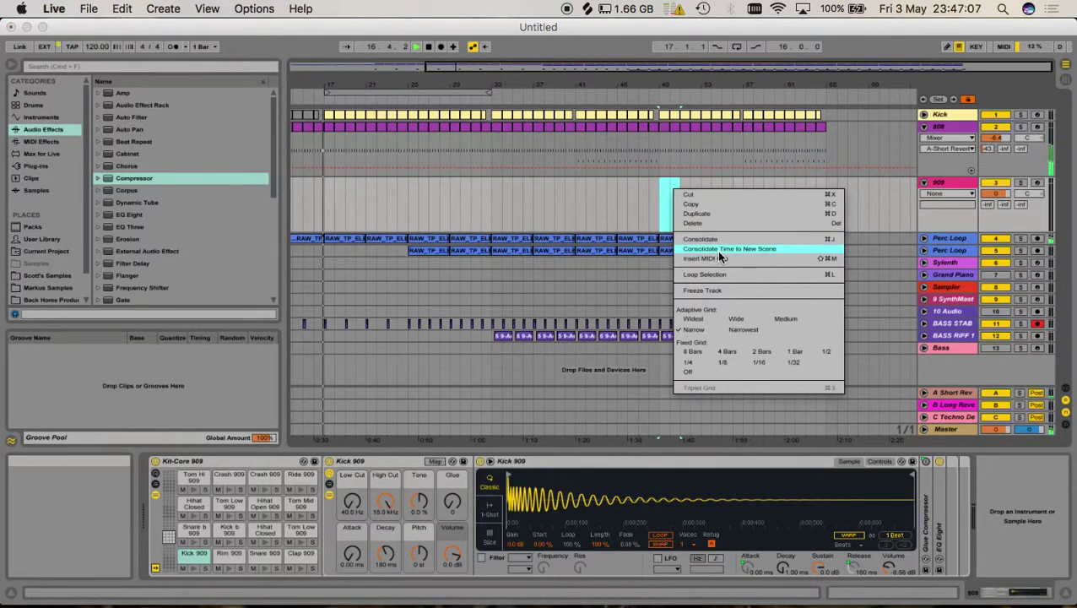
{"action": "left_click", "coordinate": [712, 257]}
{"action": "double_click", "coordinate": [668, 182]}
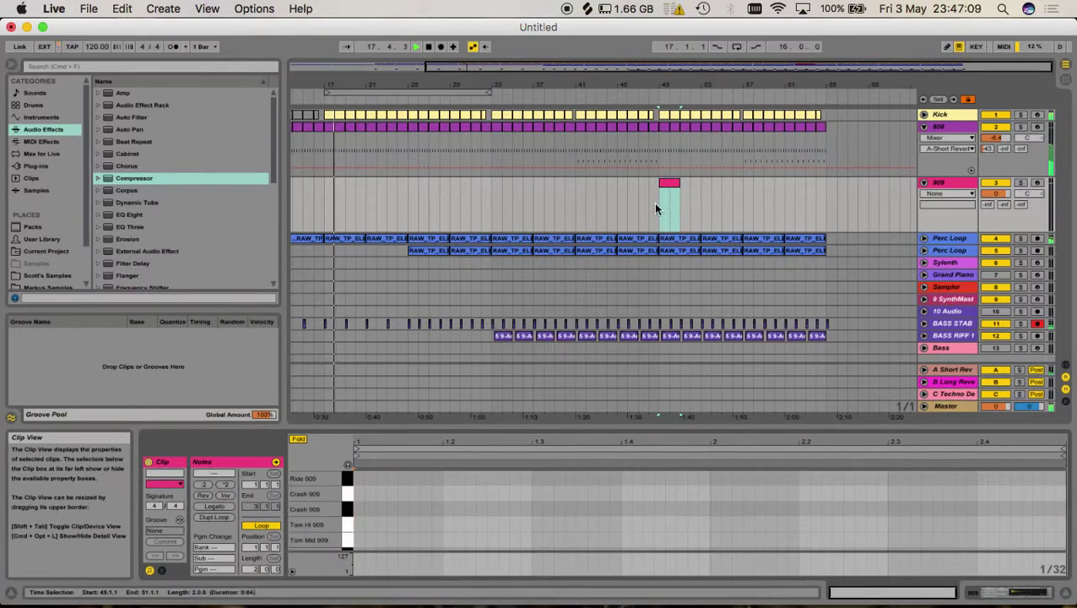
{"action": "left_click_drag", "start_coordinate": [490, 430], "coordinate": [470, 302]}
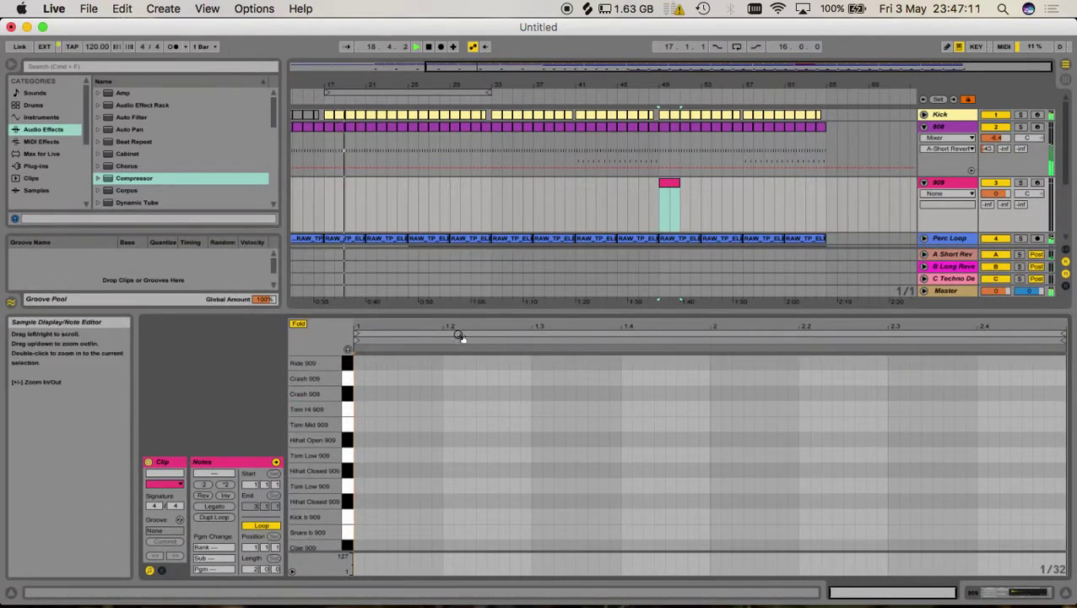
Add a Hihat Open 909 note at 1.1.3 and duplicate it on every offbeat across both bars of the clip.
{"action": "double_click", "coordinate": [401, 439]}
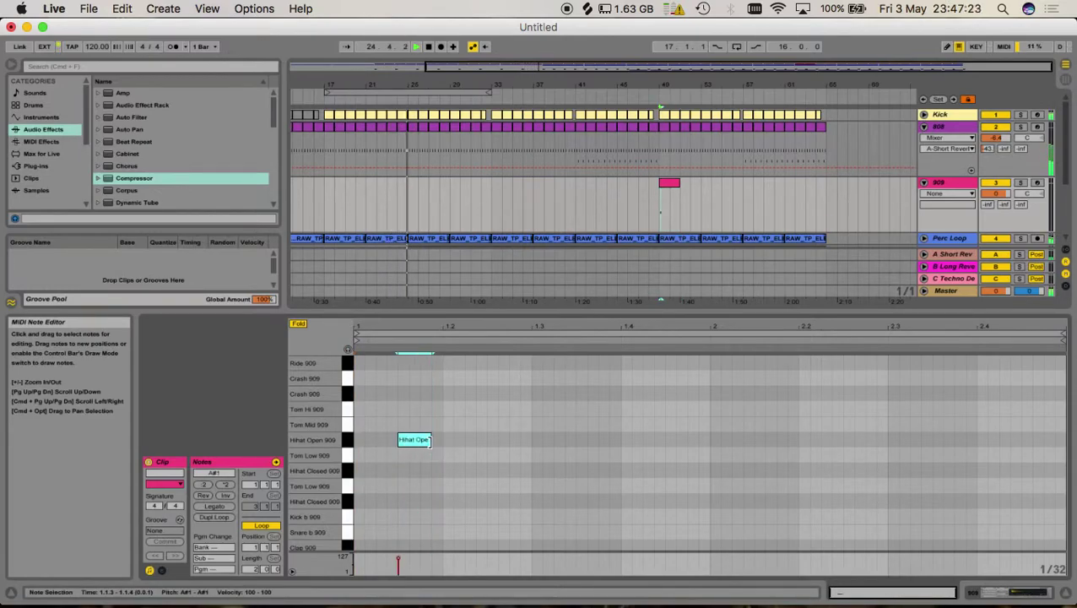
{"action": "left_click_drag", "start_coordinate": [483, 476], "coordinate": [402, 456]}
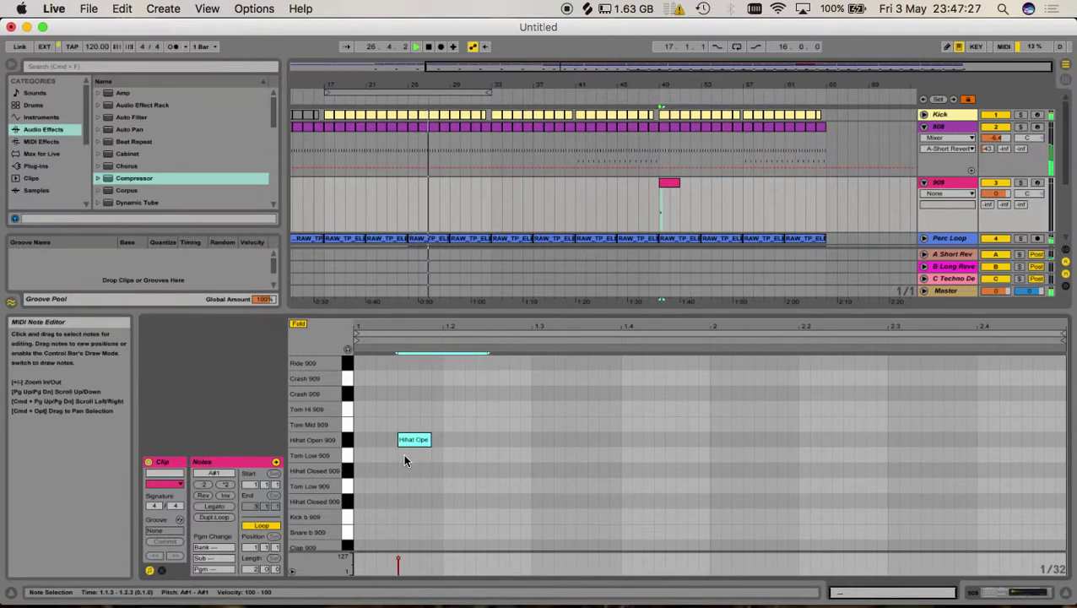
{"action": "key", "text": "super+d"}
{"action": "key", "text": "super+d"}
{"action": "key", "text": "super+d"}
{"action": "key", "text": "super+d"}
{"action": "key", "text": "super+d"}
{"action": "key", "text": "super+d"}
{"action": "key", "text": "super+d"}
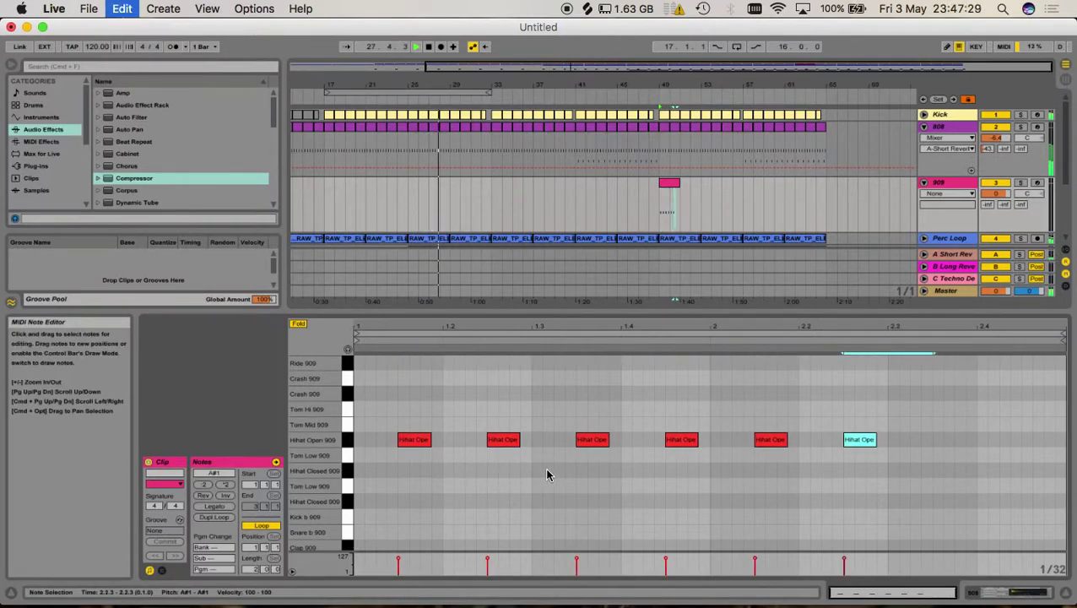
Duplicate the hi-hat clip and arrange the copies as pairs starting at bars 53 and 61 on the 909 track.
{"action": "left_click", "coordinate": [666, 188]}
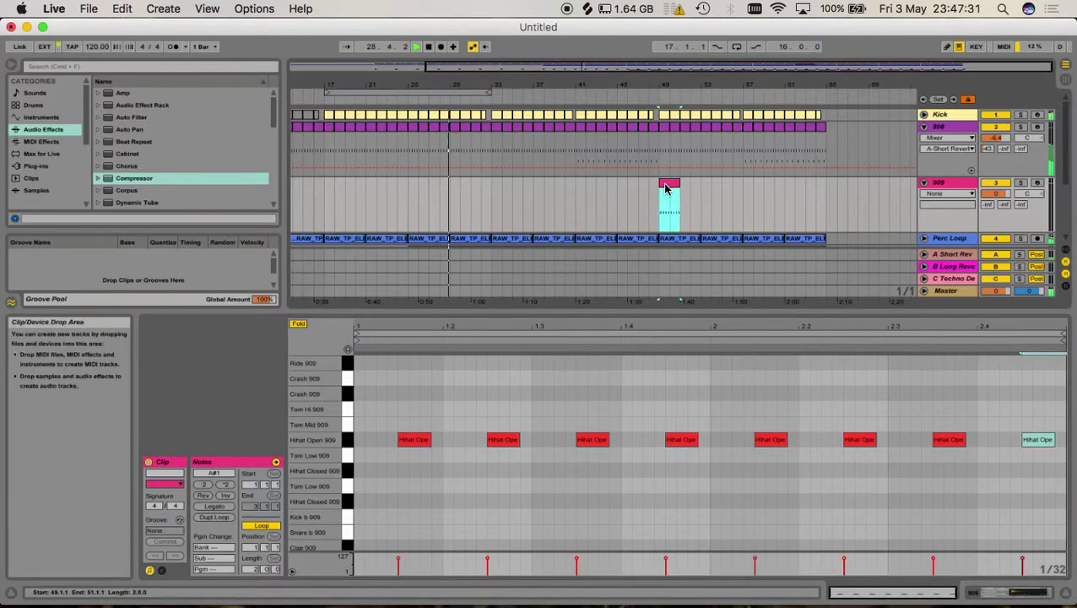
{"action": "key", "text": "super+d"}
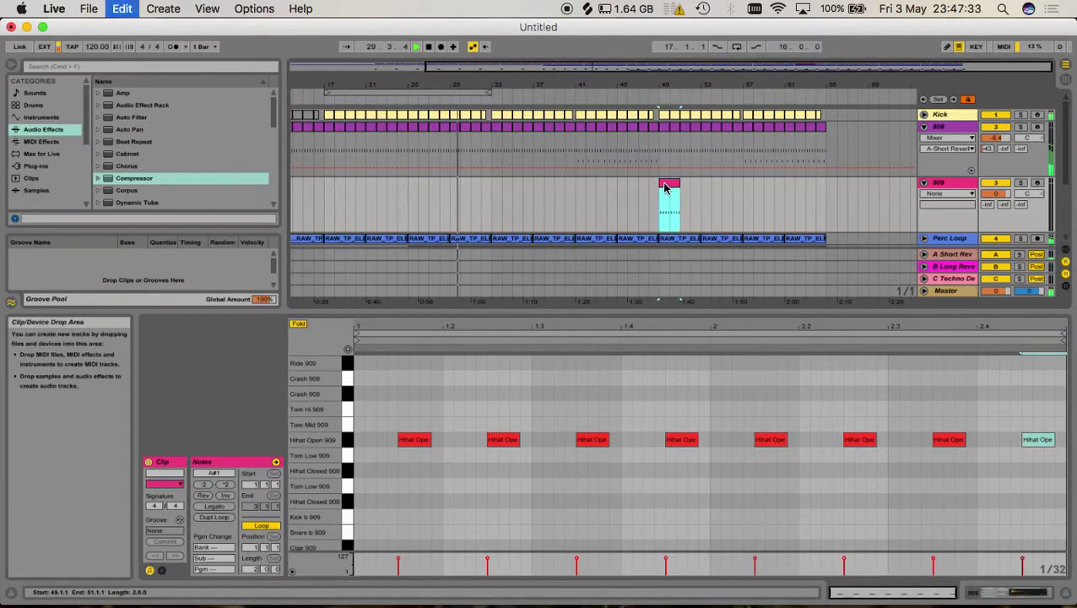
{"action": "left_click_drag", "start_coordinate": [676, 199], "coordinate": [817, 190]}
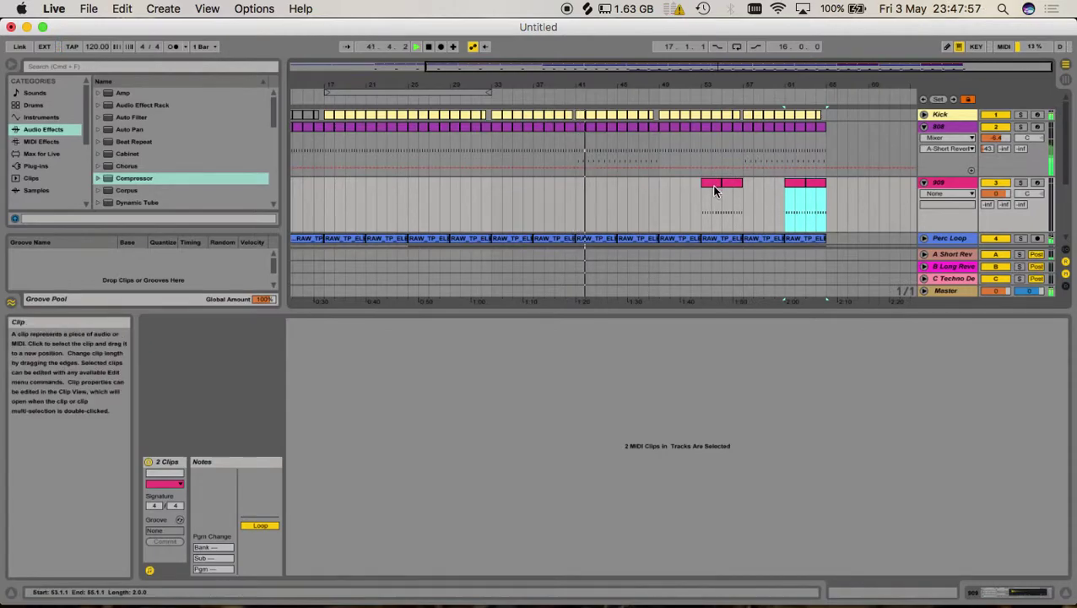
Duplicate the one-bar 808 clip at bar 48 repeatedly to fill bars 49 to 56.
{"action": "left_click", "coordinate": [655, 142]}
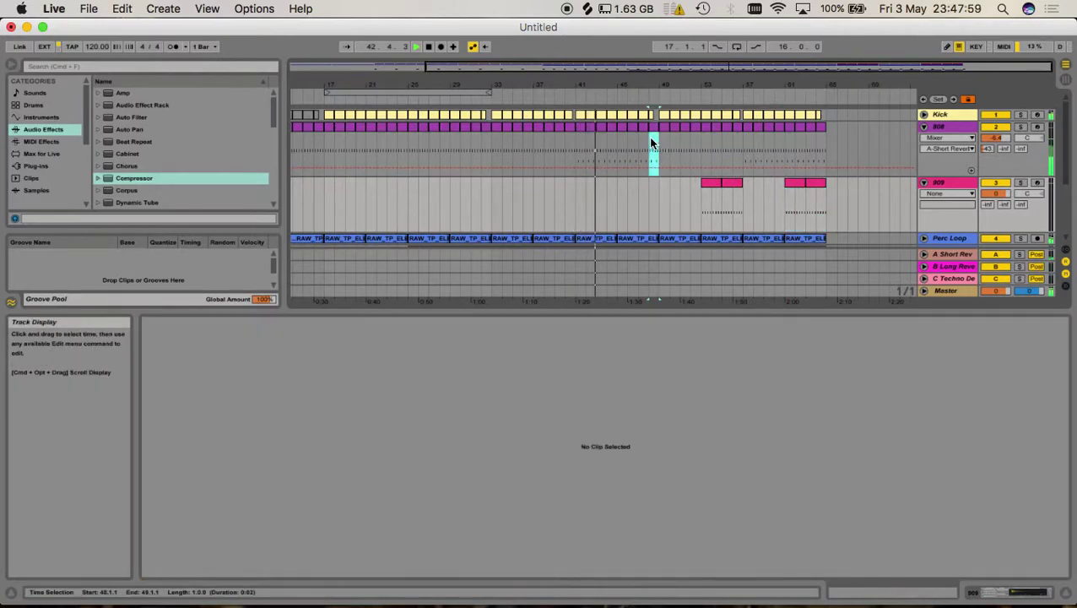
{"action": "key", "text": "super+d"}
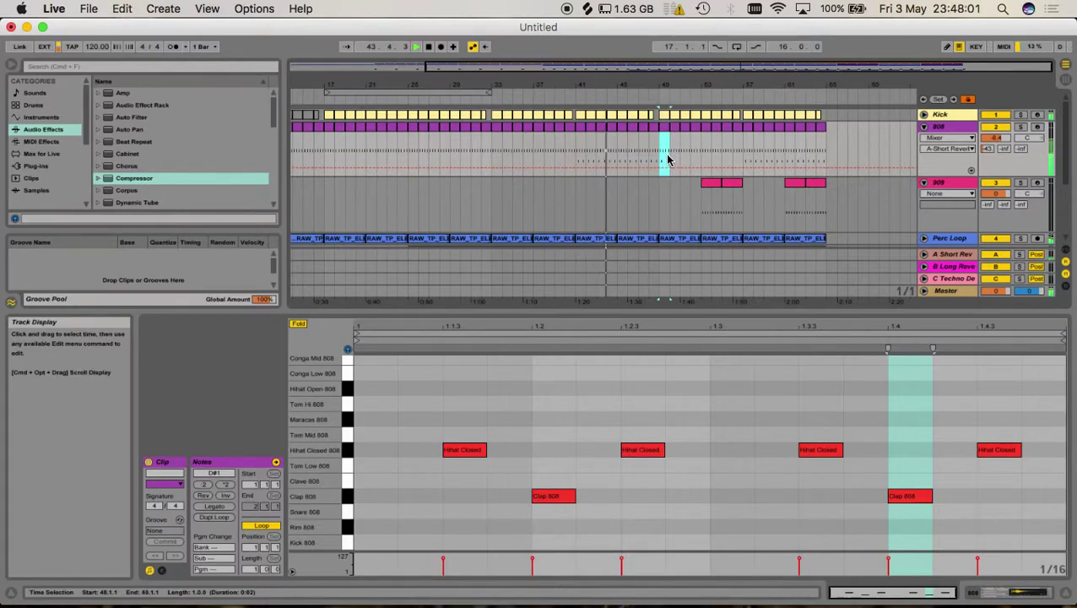
{"action": "key", "text": "super+d"}
{"action": "key", "text": "super+d"}
{"action": "key", "text": "super+d"}
{"action": "key", "text": "super+d"}
{"action": "key", "text": "super+d"}
{"action": "key", "text": "super+d"}
{"action": "key", "text": "super+d"}
Duplicate the 909 track.
{"action": "left_click", "coordinate": [708, 188]}
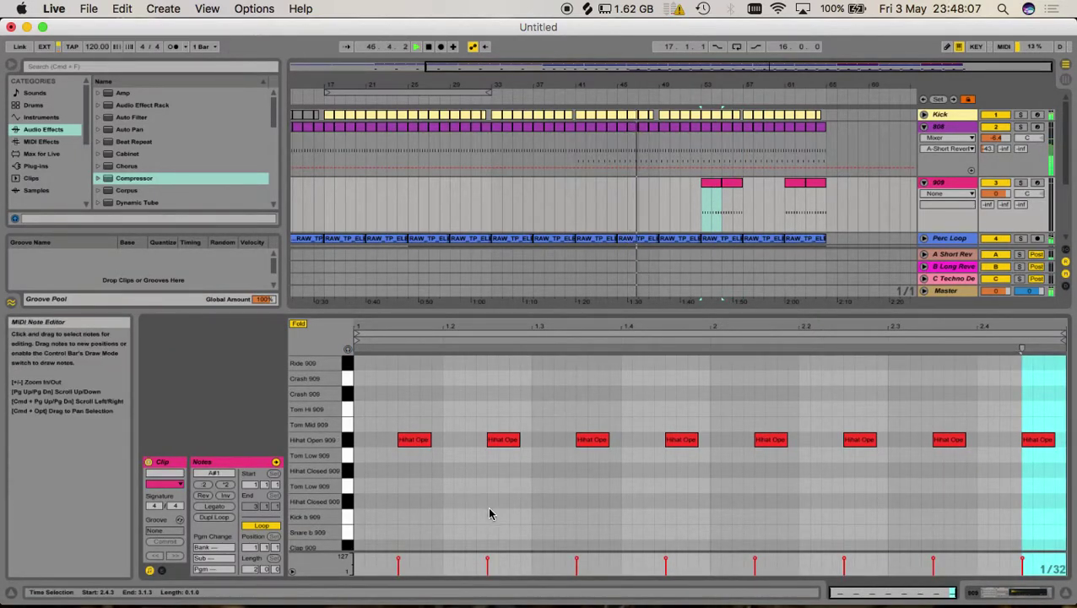
{"action": "right_click", "coordinate": [957, 184]}
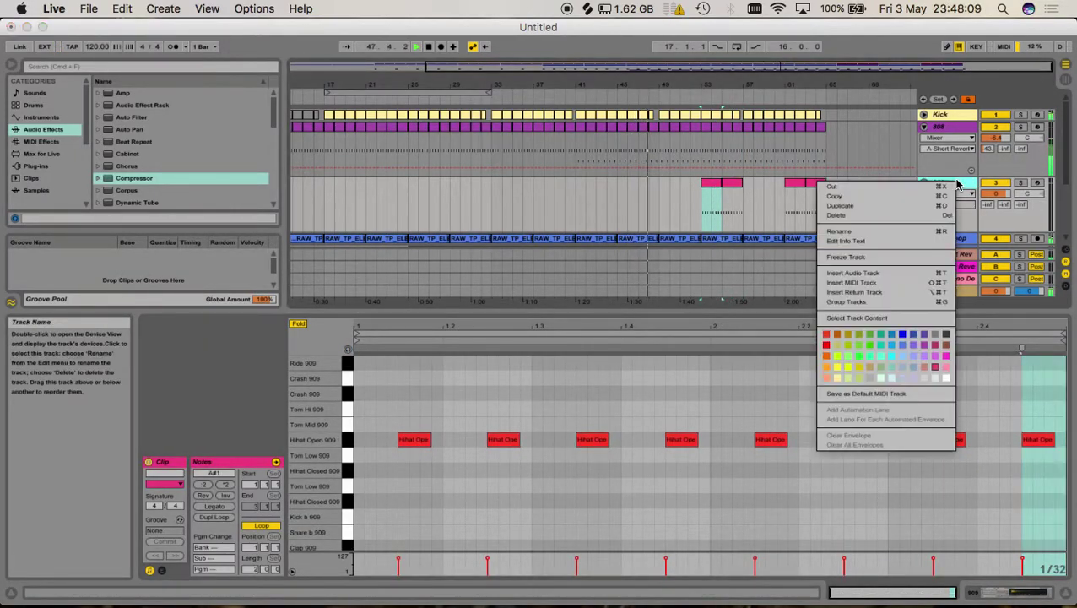
{"action": "left_click", "coordinate": [746, 211]}
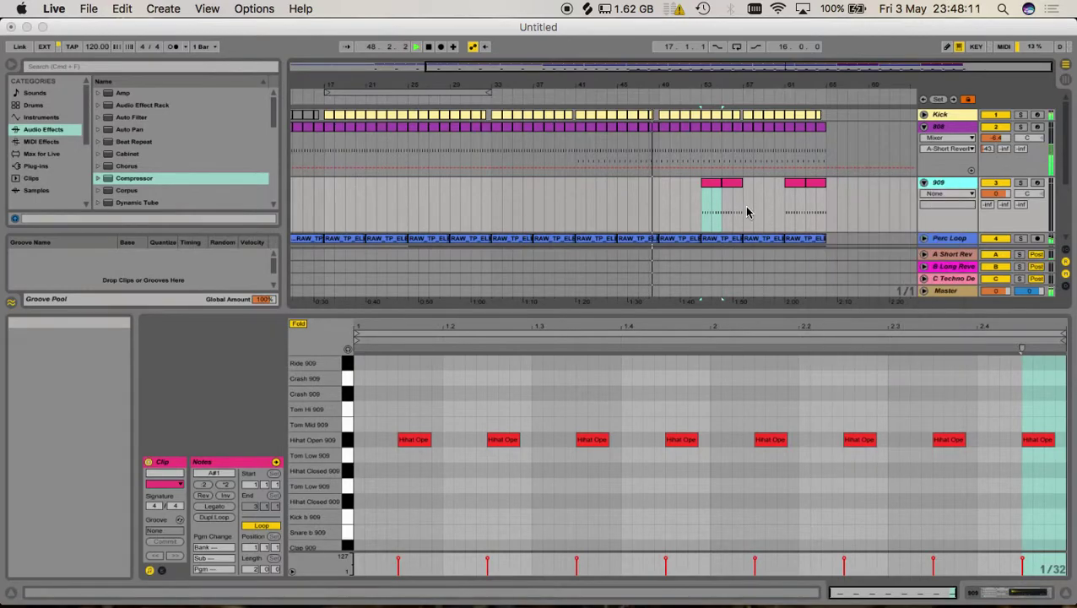
Keep only the bar 53 clip on the duplicated 909 track and delete all its hi-hat notes.
{"action": "left_click_drag", "start_coordinate": [848, 206], "coordinate": [702, 206]}
{"action": "key", "text": "super+a"}
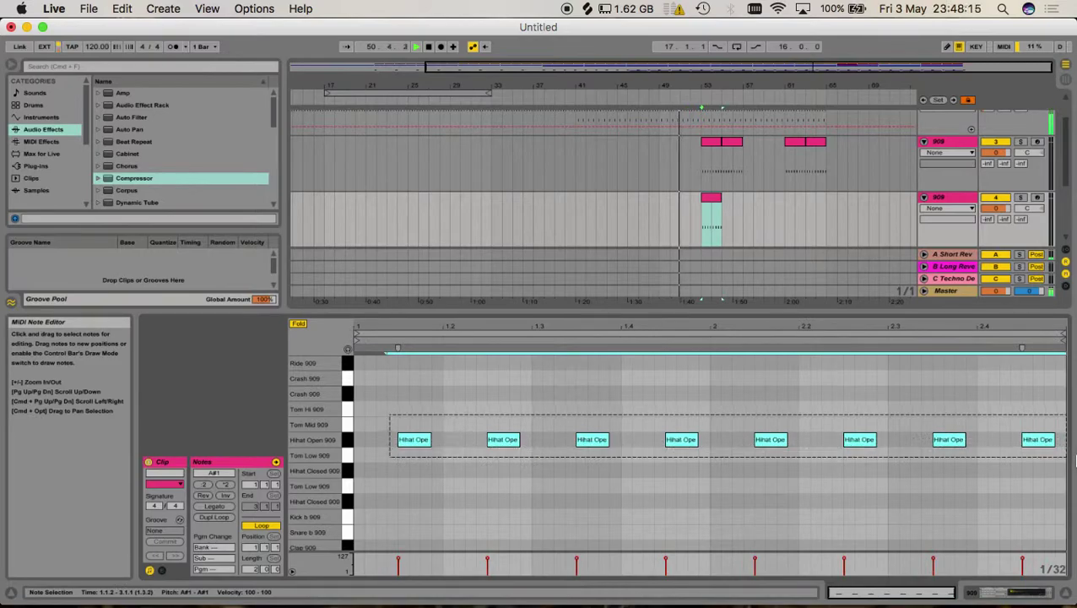
{"action": "key", "text": "Delete"}
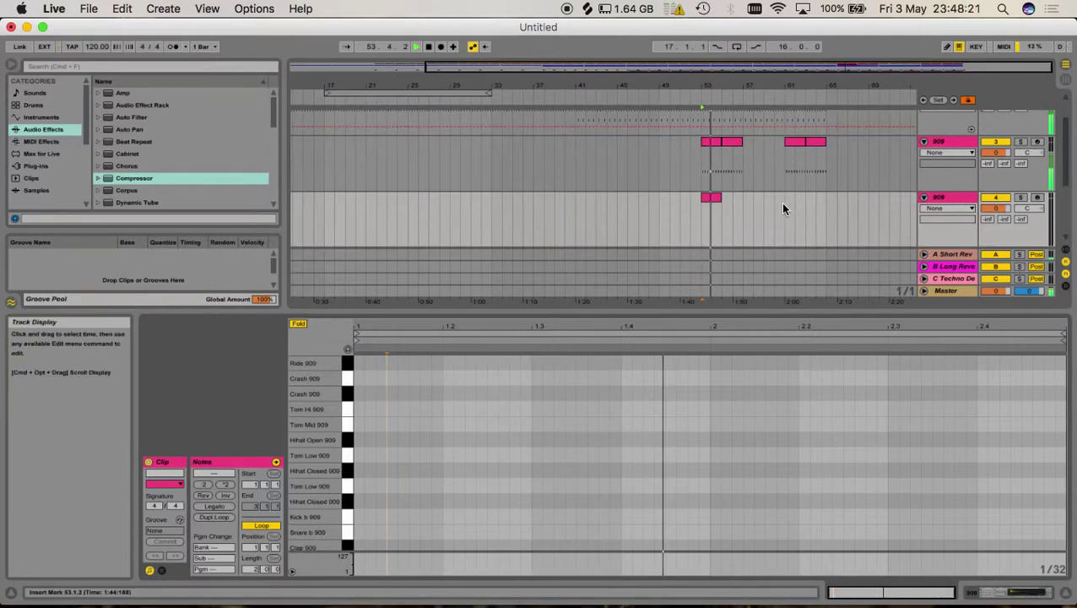
Open the original 909 track's drum rack and set the Hihat Open 909 Decay to 234 ms.
{"action": "double_click", "coordinate": [949, 144]}
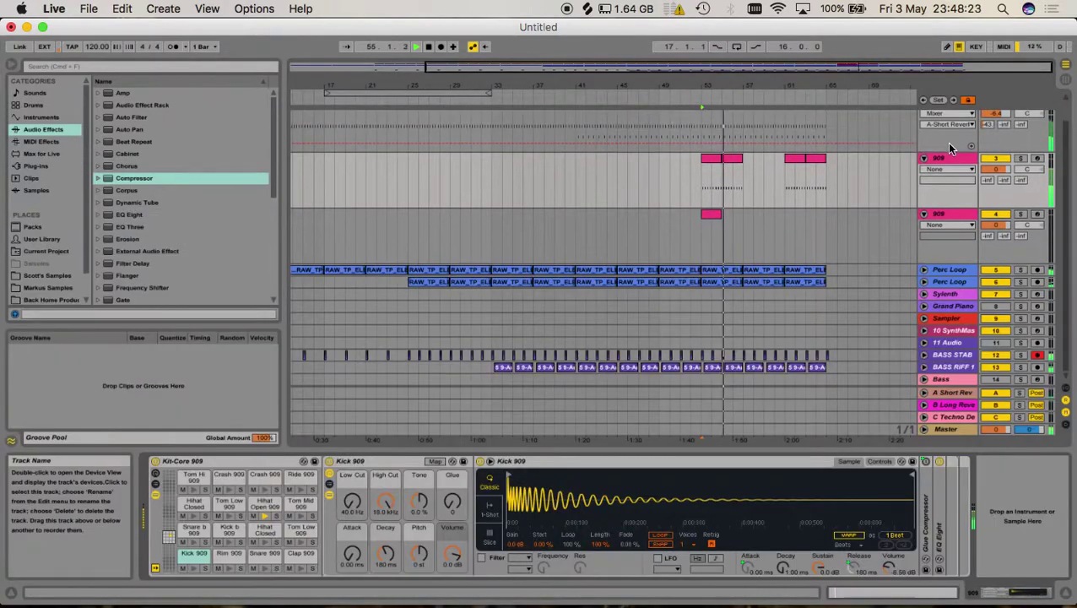
{"action": "left_click", "coordinate": [264, 505]}
{"action": "left_click", "coordinate": [385, 554]}
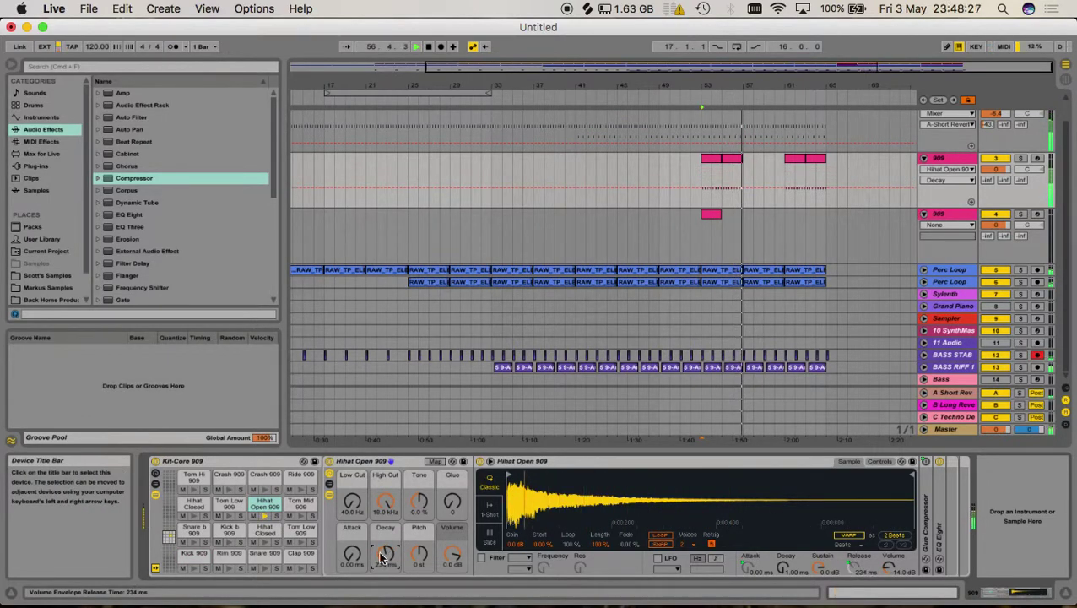
Duplicate the 909 clip at bar 55 twice to fill the gap from bar 57 to bar 61.
{"action": "left_click", "coordinate": [728, 171]}
{"action": "key", "text": "super+d"}
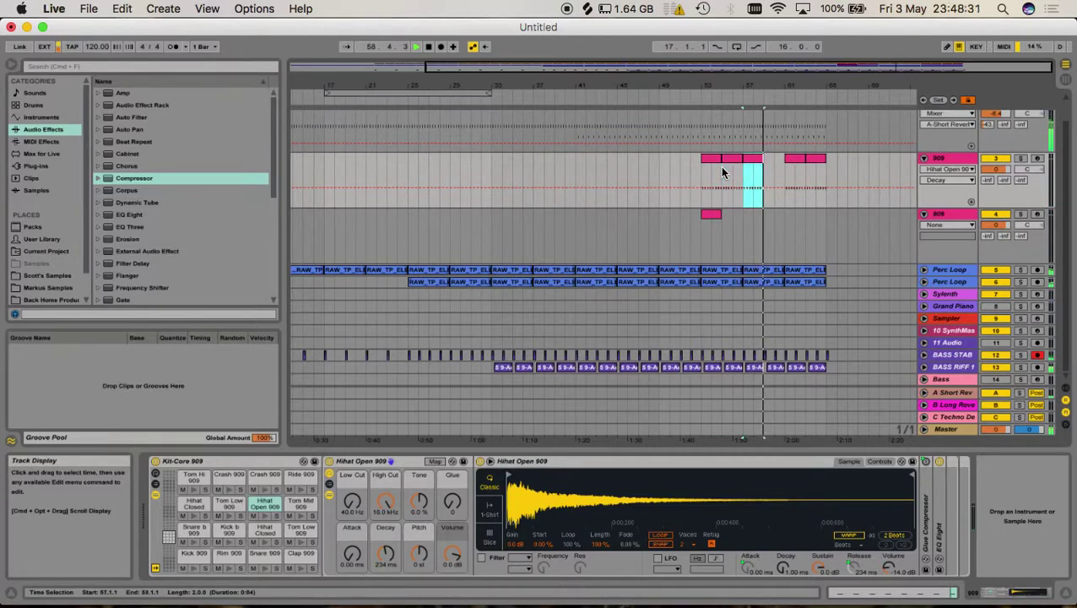
{"action": "key", "text": "super+d"}
Set the Hihat Open 909 Low Cut to 2.07 kHz, Tone to -35% and Decay to 144 ms.
{"action": "left_click", "coordinate": [352, 501]}
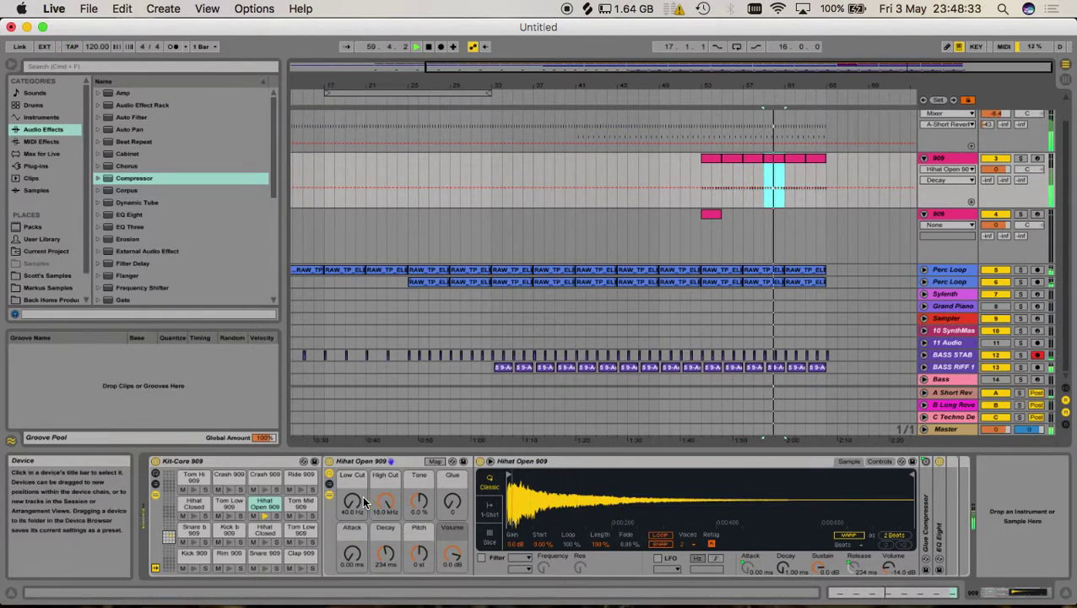
{"action": "left_click_drag", "start_coordinate": [419, 501], "coordinate": [386, 574]}
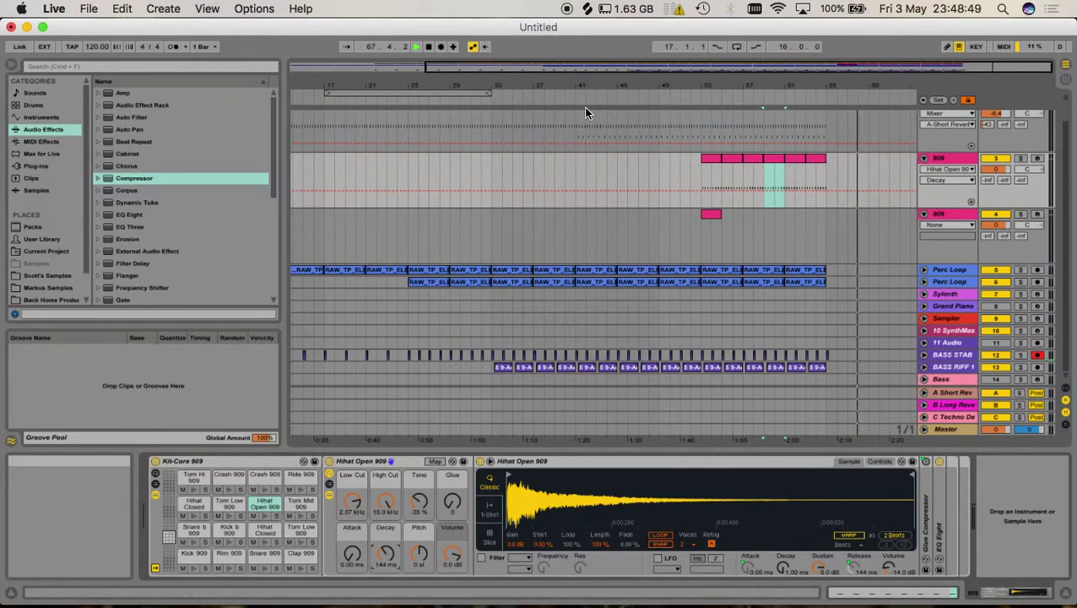
Stop playback and delete the empty clip at bar 53 on the duplicated 909 track.
{"action": "left_click", "coordinate": [428, 47]}
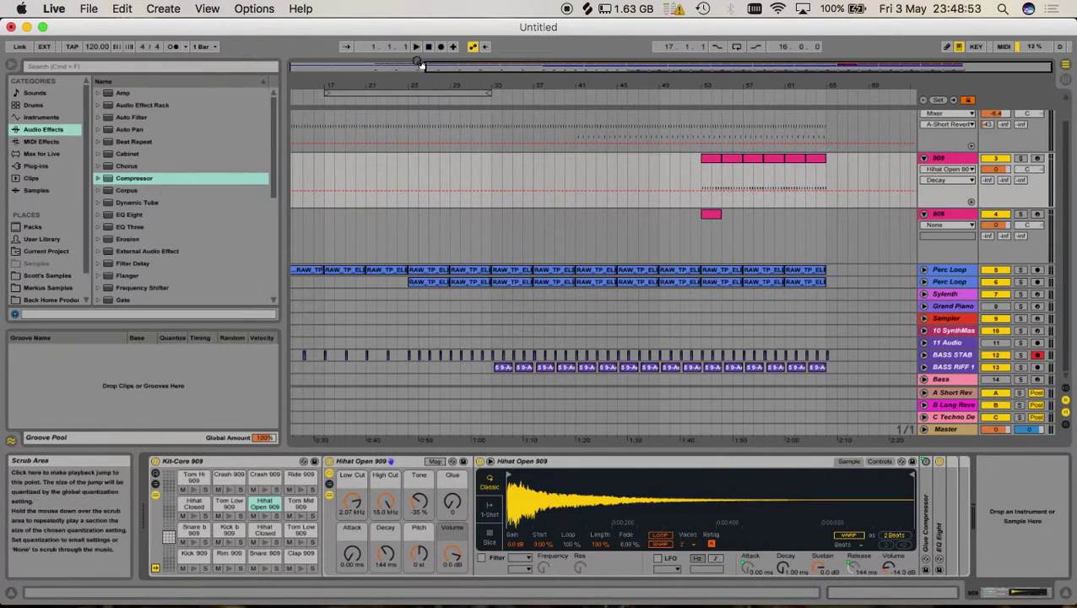
{"action": "left_click", "coordinate": [709, 215]}
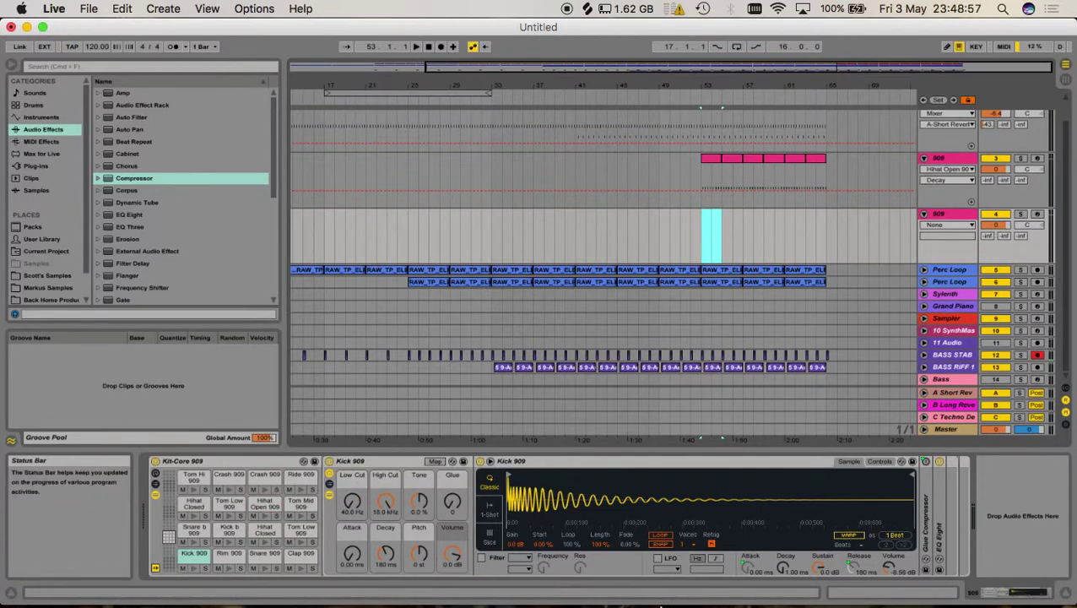
Switch to Logic Pro X and close the mix 2 project.
{"action": "mouse_move", "coordinate": [735, 595]}
{"action": "left_click", "coordinate": [674, 592]}
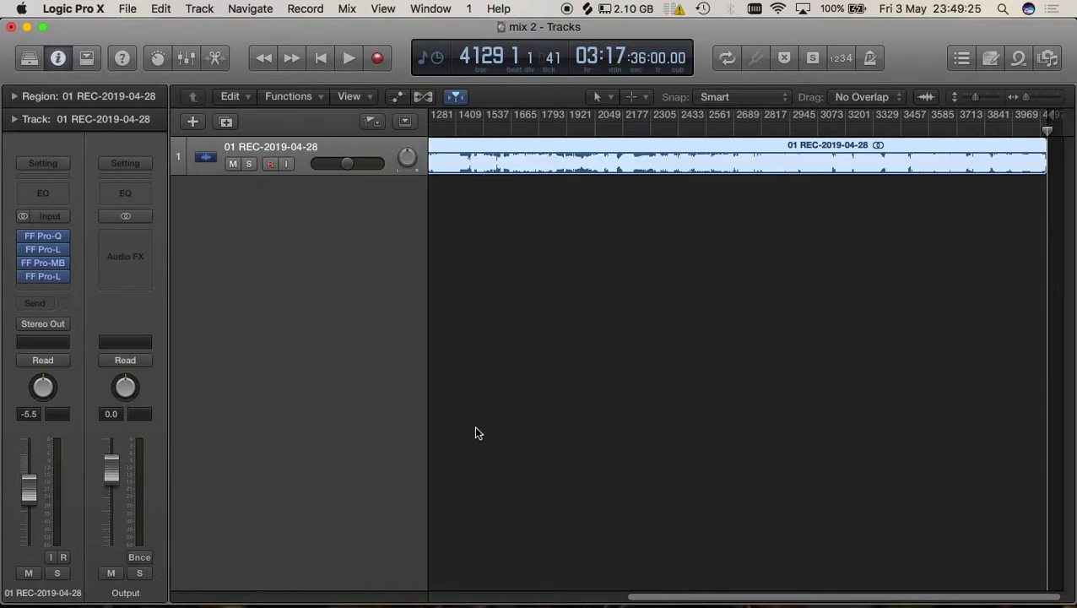
{"action": "left_click", "coordinate": [127, 9]}
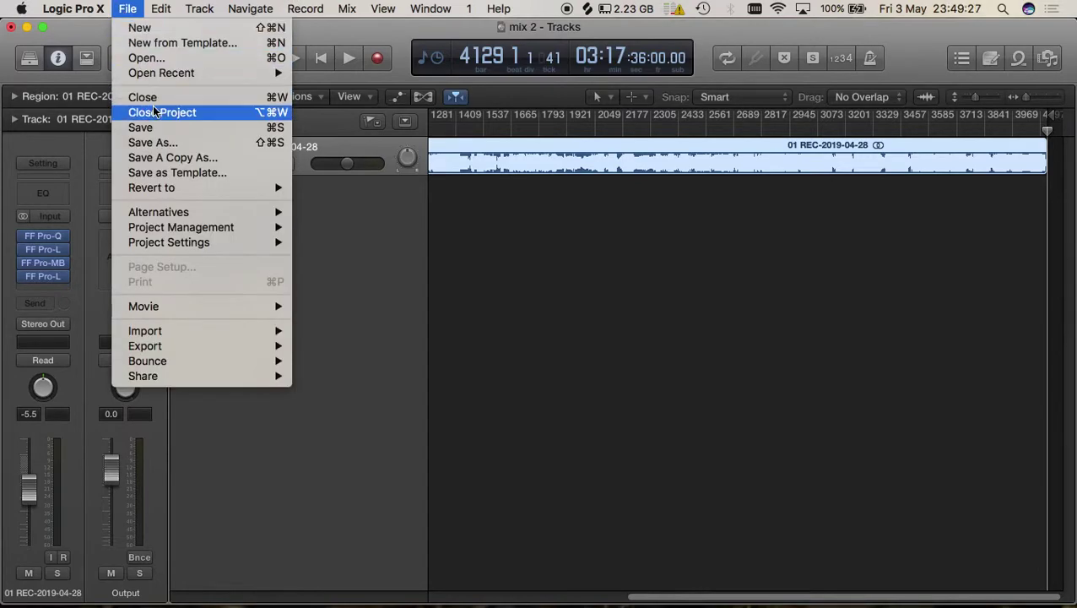
{"action": "left_click", "coordinate": [144, 96]}
{"action": "left_click", "coordinate": [667, 233]}
Start a new project and examine the input choices for its new audio track.
{"action": "left_click", "coordinate": [127, 8]}
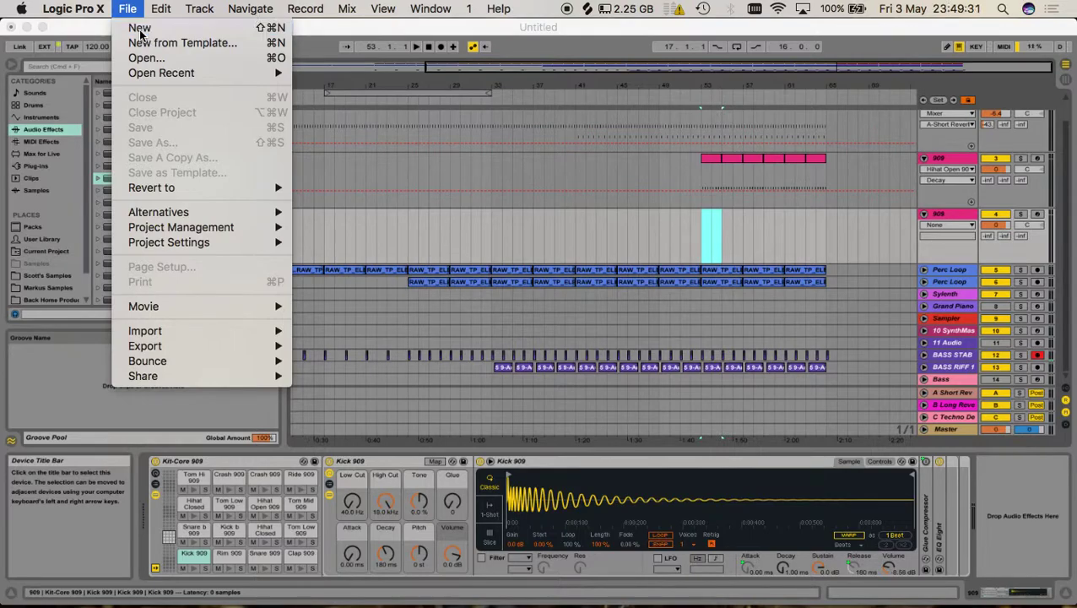
{"action": "left_click", "coordinate": [140, 30]}
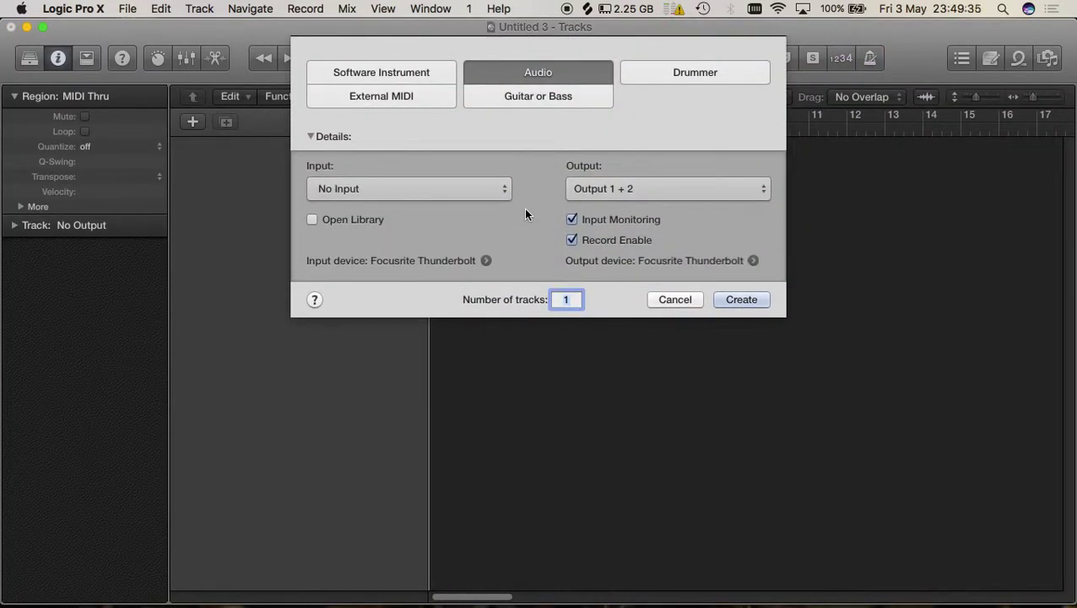
{"action": "left_click", "coordinate": [483, 191]}
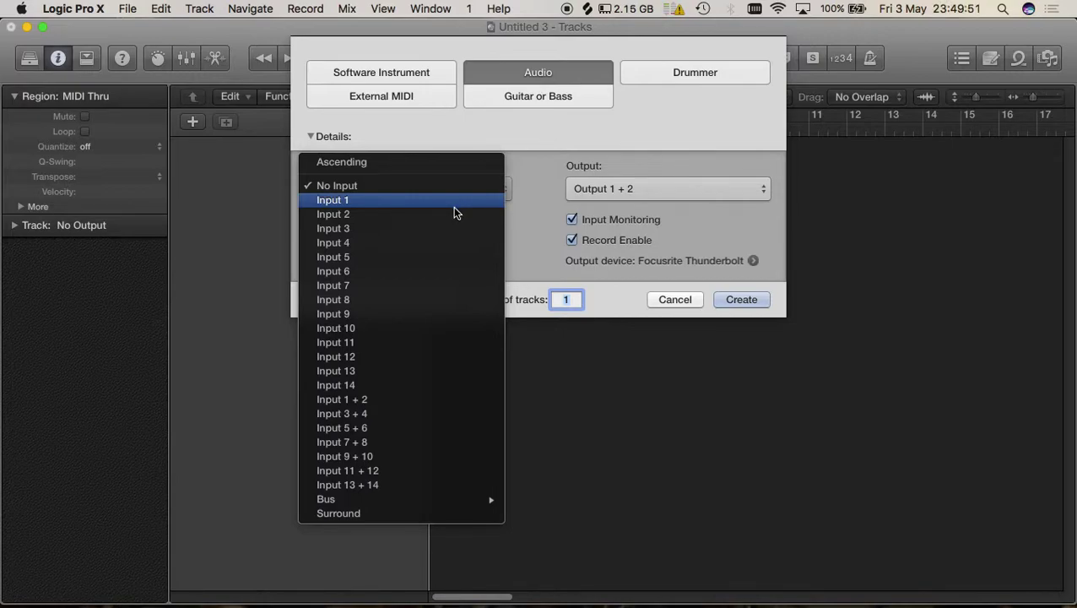
{"action": "scroll", "coordinate": [426, 406], "scroll_direction": "down", "scroll_amount": 3}
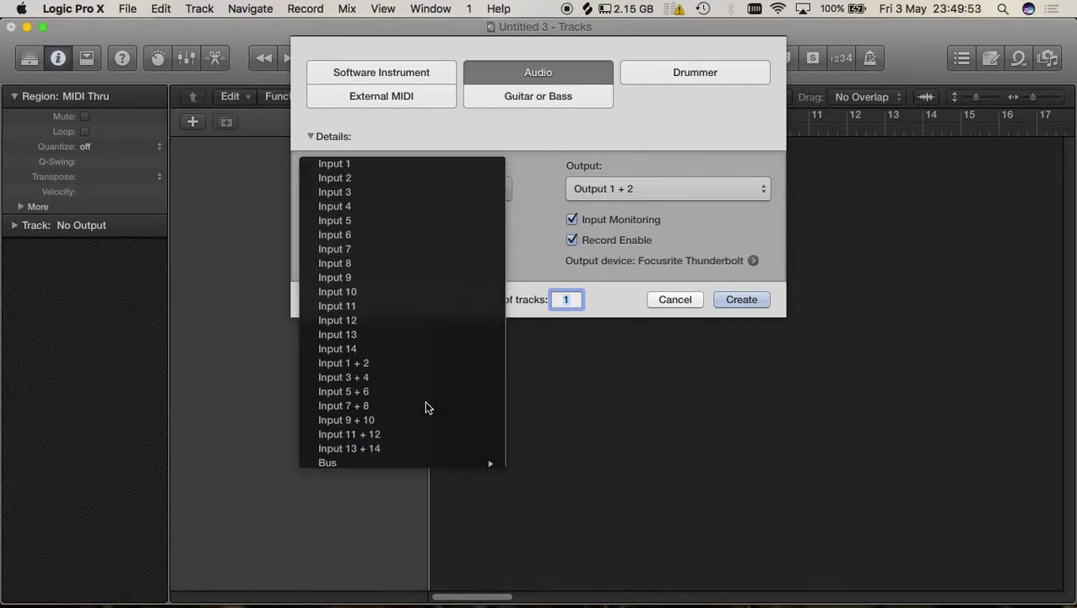
{"action": "key", "text": "Escape"}
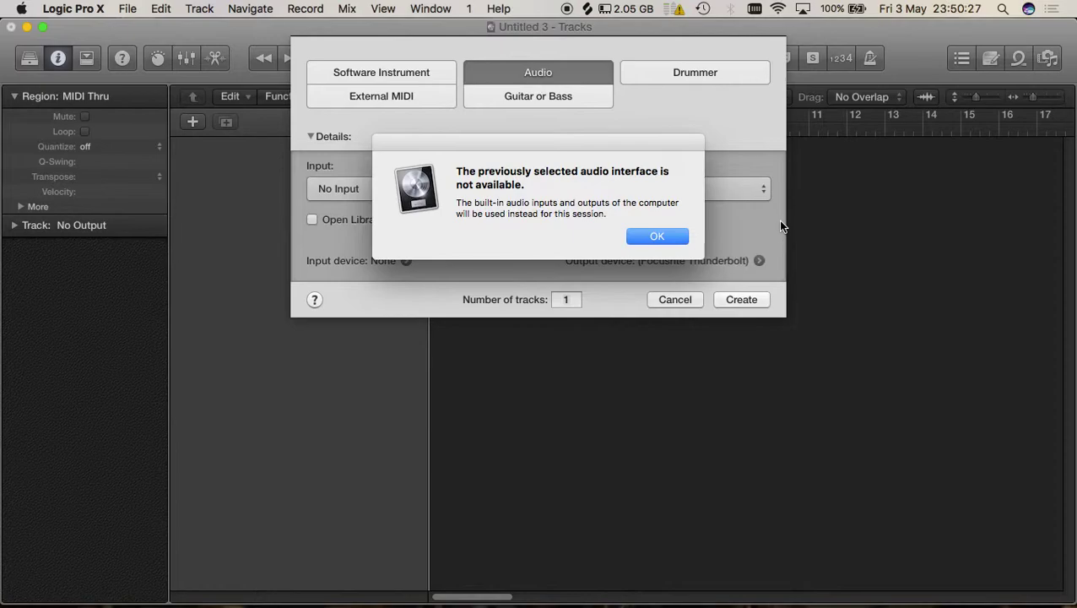
Dismiss the audio interface warning and open the audio device preferences from the new track's input device setting.
{"action": "left_click", "coordinate": [652, 238]}
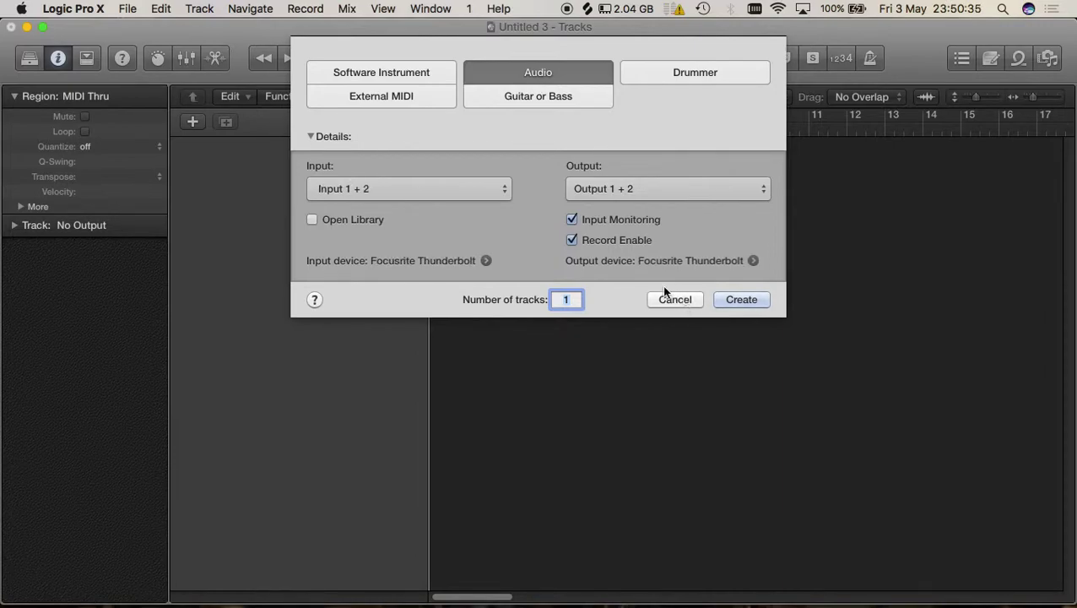
{"action": "left_click", "coordinate": [445, 189]}
{"action": "left_click", "coordinate": [557, 264]}
{"action": "left_click", "coordinate": [485, 261]}
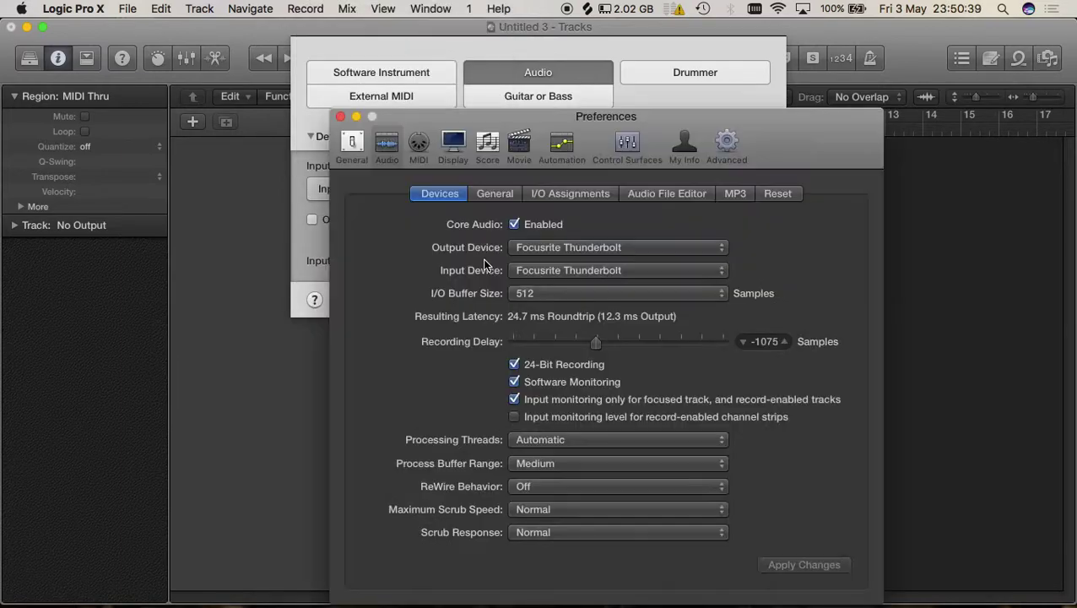
Set the output device to System Setting and the input device to Built-in Microphone.
{"action": "left_click", "coordinate": [583, 247]}
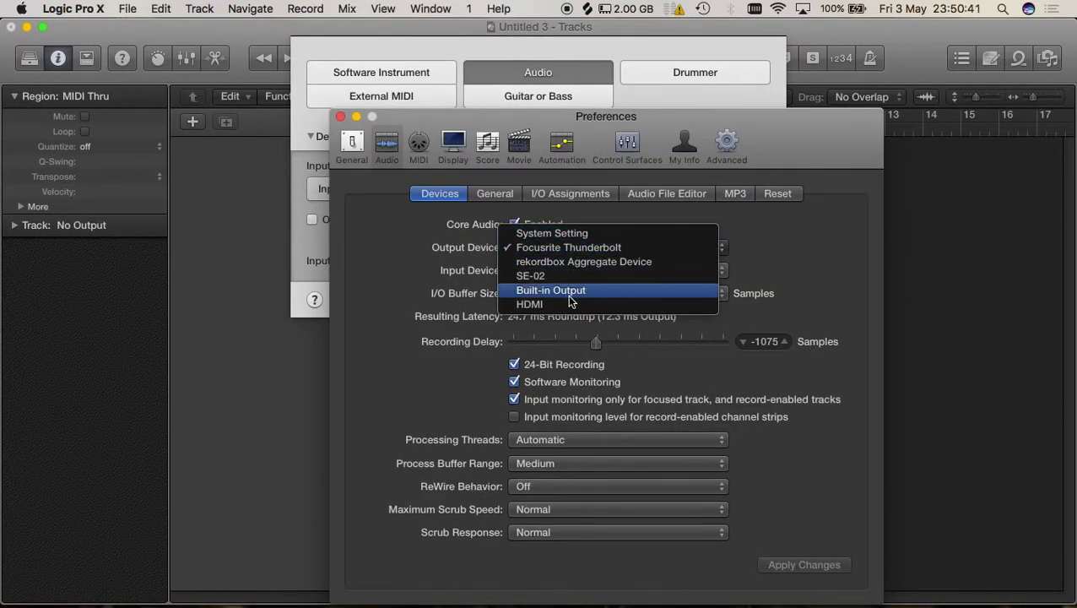
{"action": "left_click", "coordinate": [564, 235]}
{"action": "left_click", "coordinate": [570, 248]}
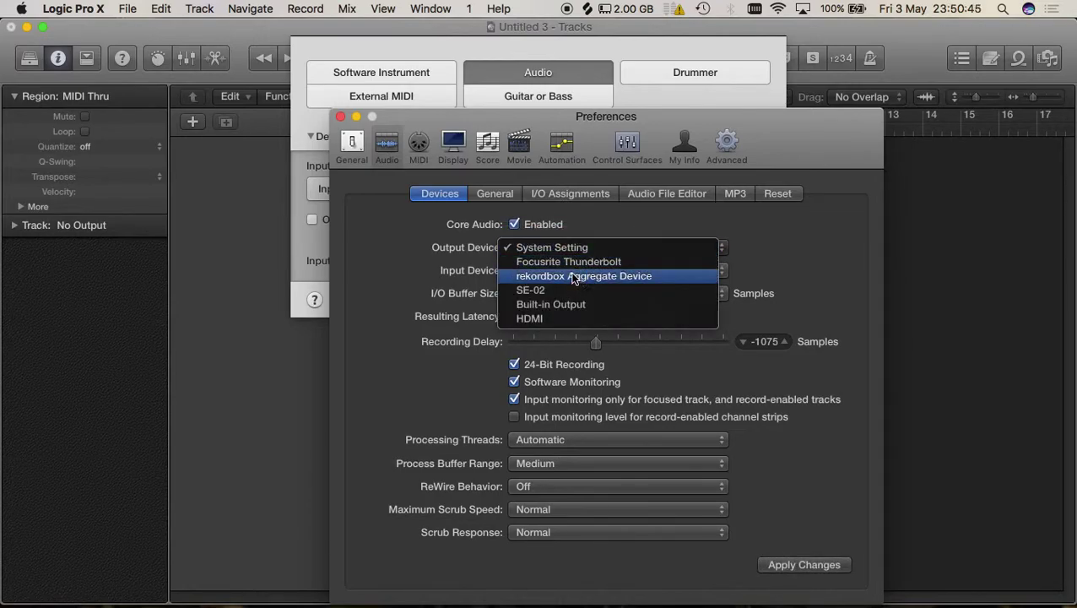
{"action": "left_click", "coordinate": [460, 247]}
{"action": "left_click", "coordinate": [528, 270]}
{"action": "left_click", "coordinate": [564, 327]}
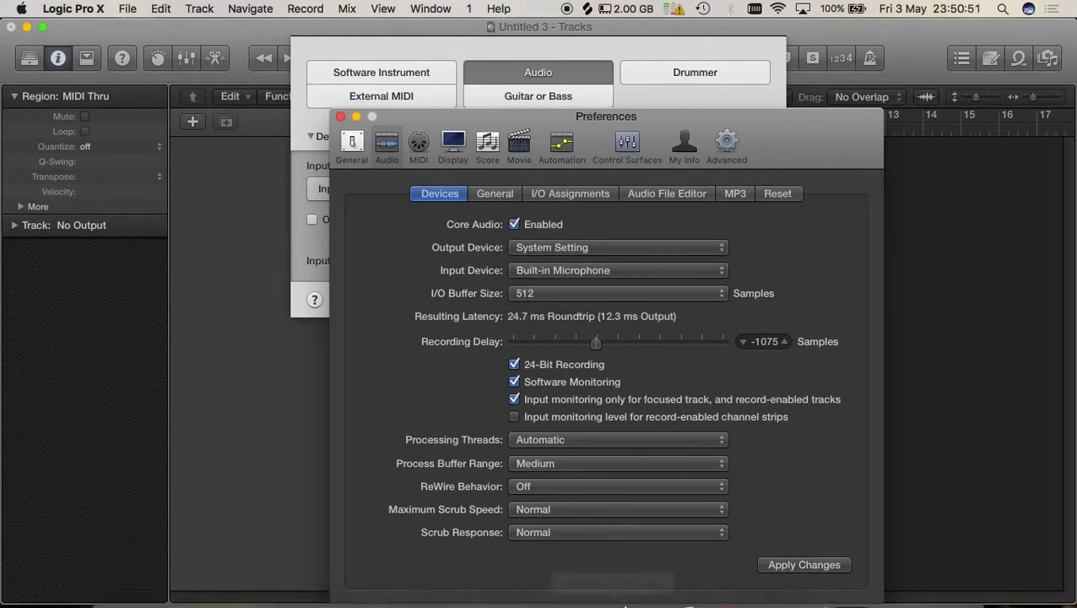
Open the Sound settings in System Preferences and set the system output device to Headphones.
{"action": "left_click", "coordinate": [716, 596]}
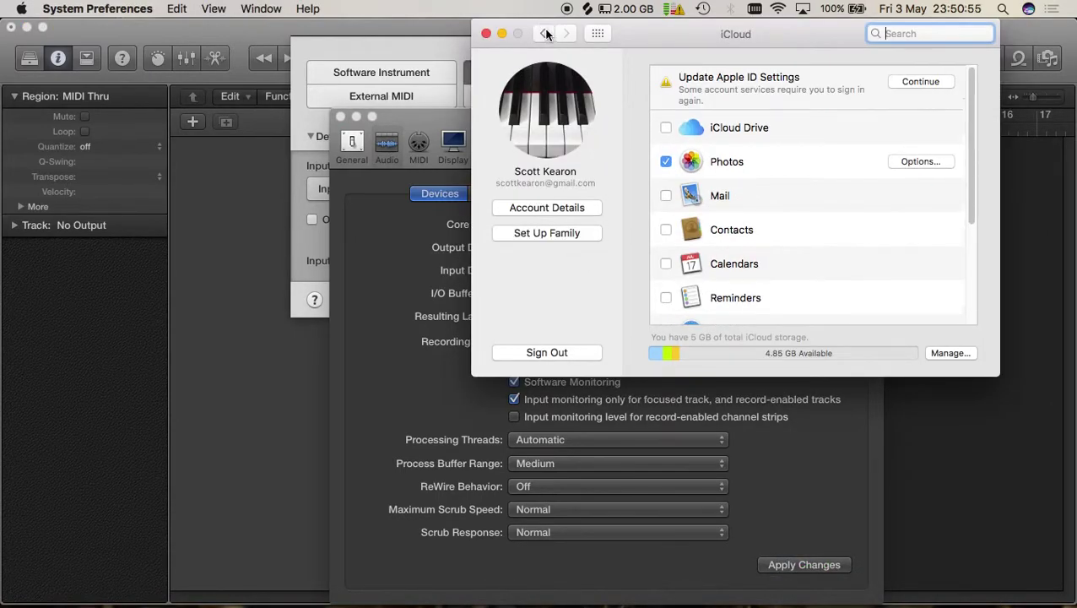
{"action": "left_click", "coordinate": [545, 33]}
{"action": "left_click", "coordinate": [891, 179]}
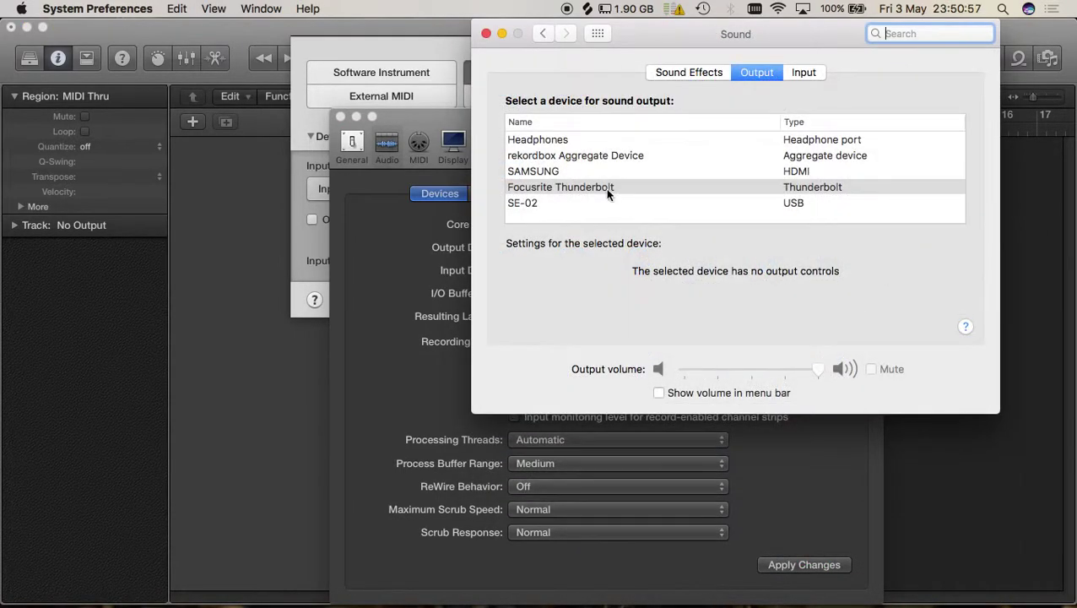
{"action": "left_click", "coordinate": [558, 141]}
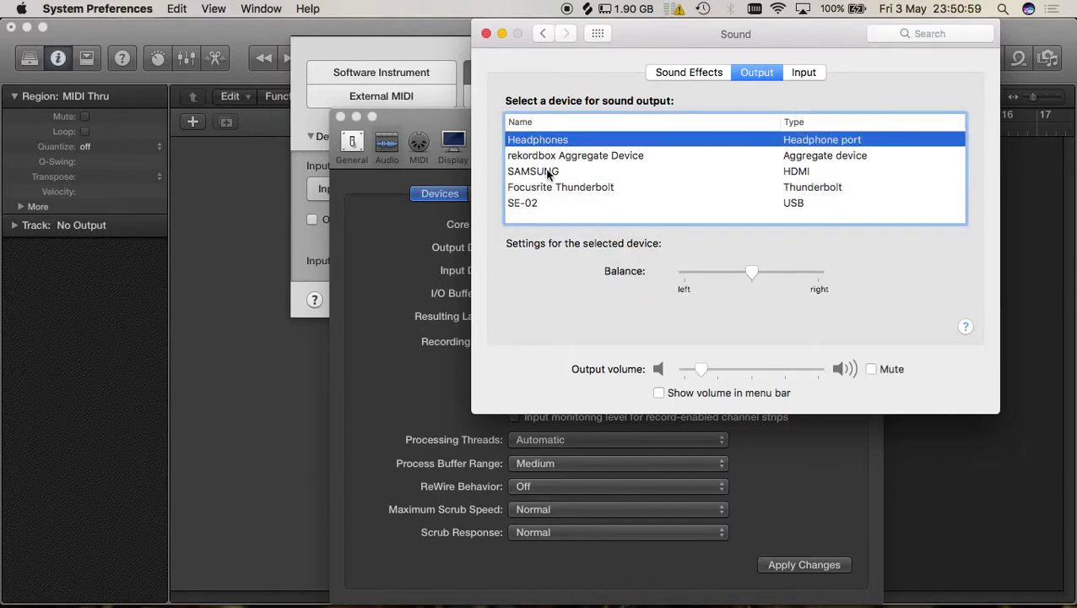
In the sound input settings, lower the output volume to minimum, adjust the internal microphone's input volume, and close System Preferences.
{"action": "left_click", "coordinate": [802, 73]}
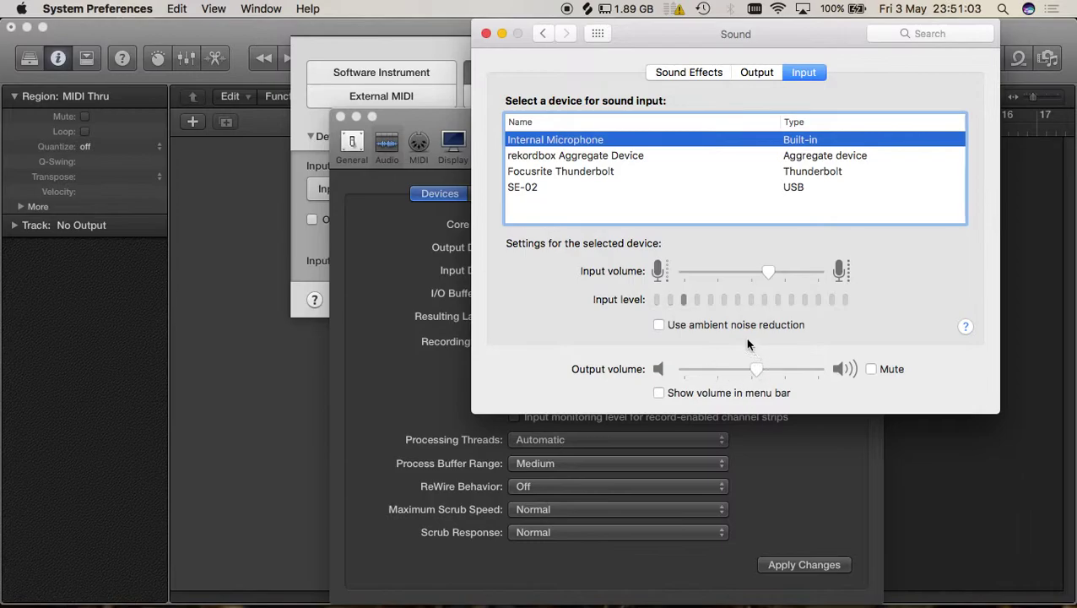
{"action": "left_click_drag", "start_coordinate": [756, 374], "coordinate": [678, 372]}
{"action": "left_click", "coordinate": [660, 326]}
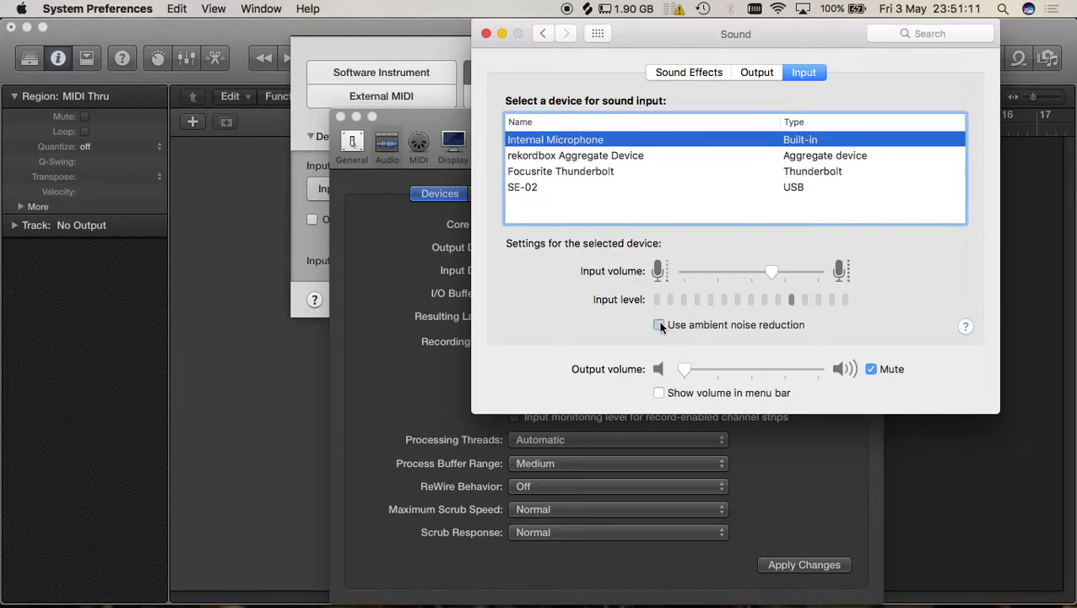
{"action": "left_click", "coordinate": [660, 326]}
{"action": "left_click_drag", "start_coordinate": [816, 273], "coordinate": [768, 272]}
{"action": "left_click", "coordinate": [675, 74]}
{"action": "left_click", "coordinate": [487, 34]}
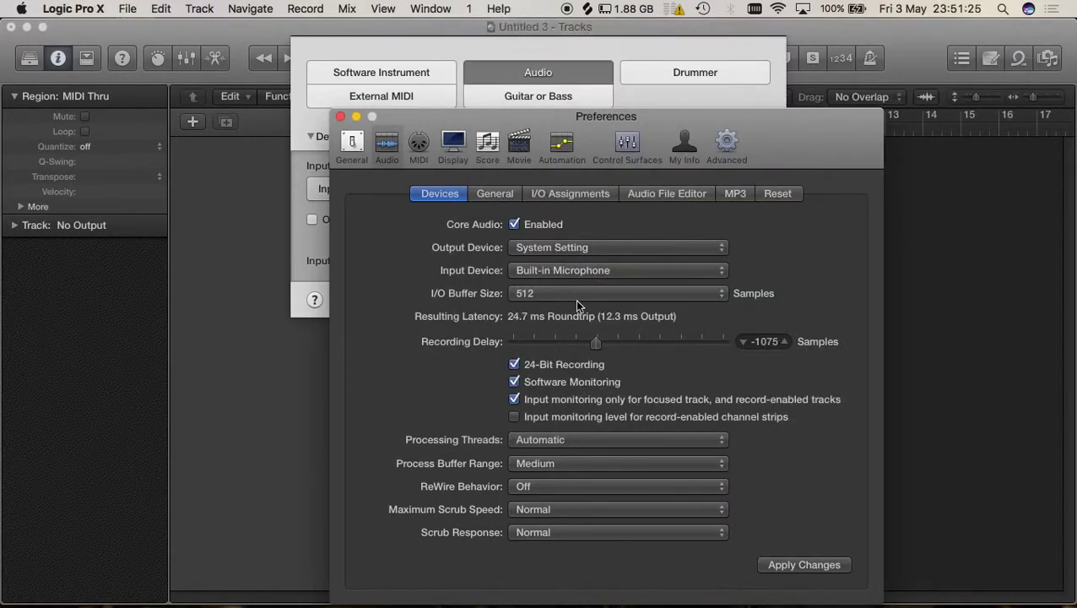
Apply the audio device changes, close the preferences, and create one audio track with Input 1 + 2.
{"action": "left_click", "coordinate": [825, 572]}
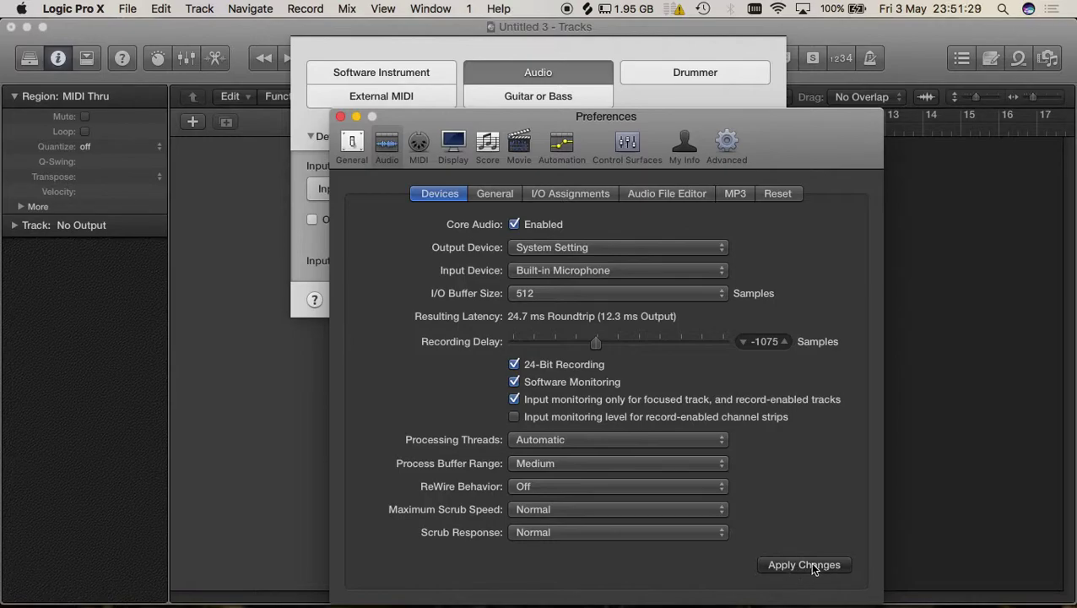
{"action": "left_click", "coordinate": [803, 565]}
{"action": "left_click", "coordinate": [341, 118]}
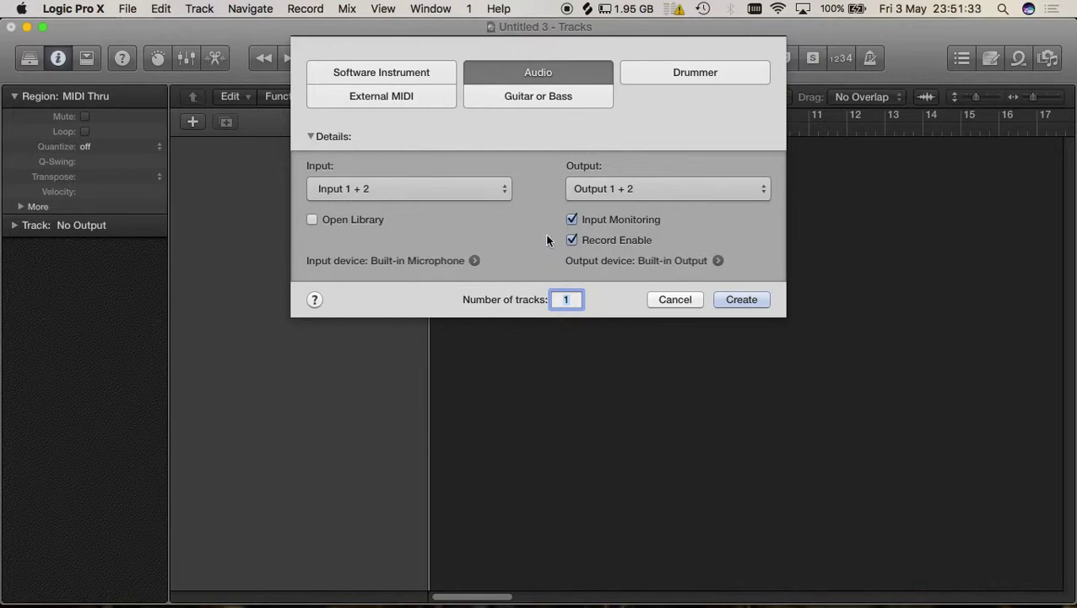
{"action": "left_click", "coordinate": [740, 300]}
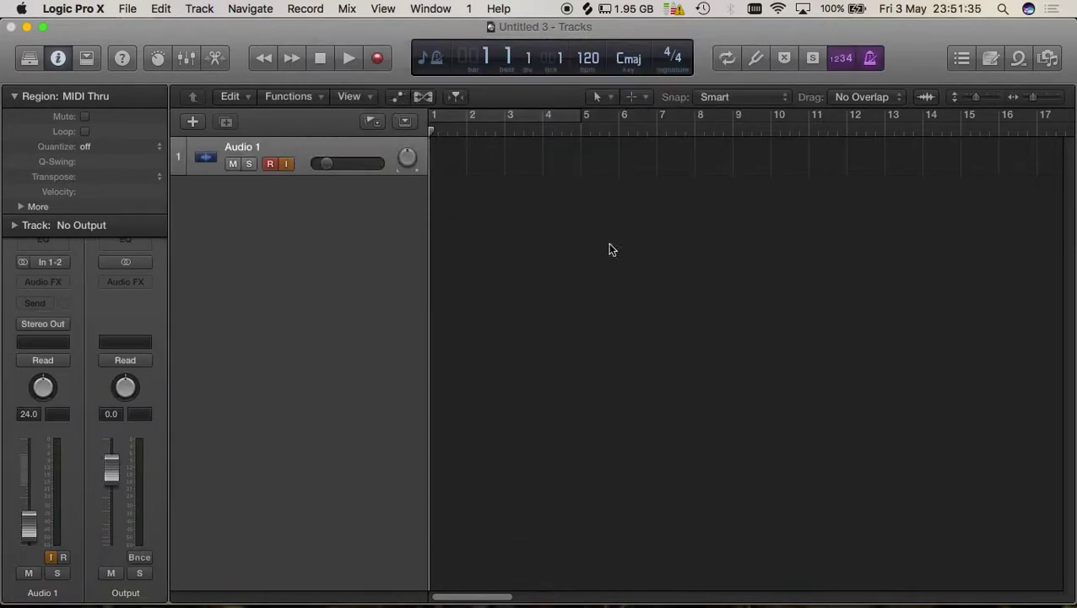
{"action": "double_click", "coordinate": [385, 228]}
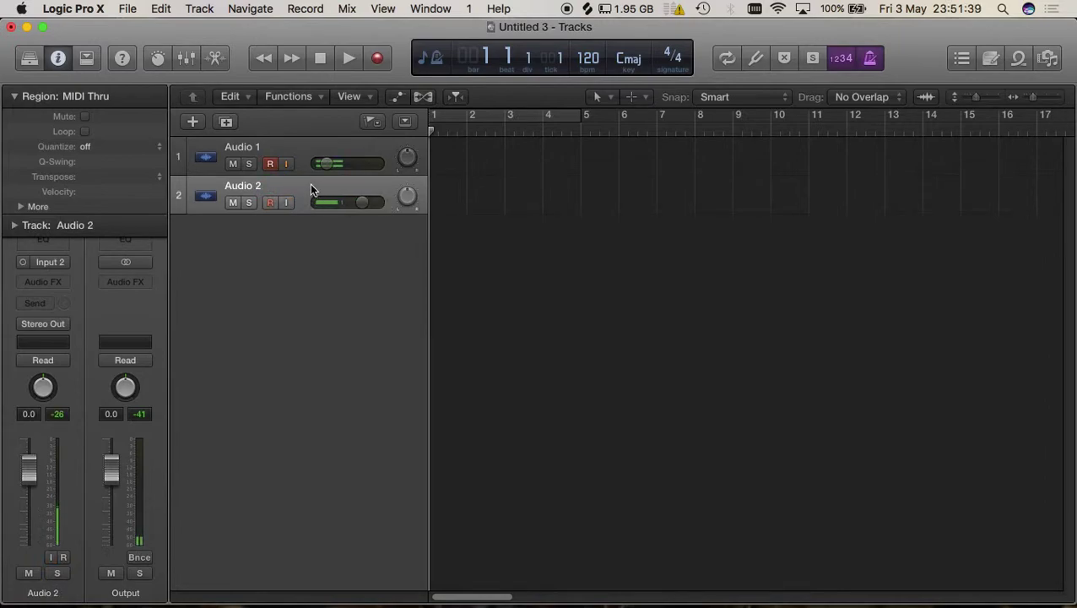
{"action": "left_click", "coordinate": [167, 9]}
{"action": "left_click", "coordinate": [175, 32]}
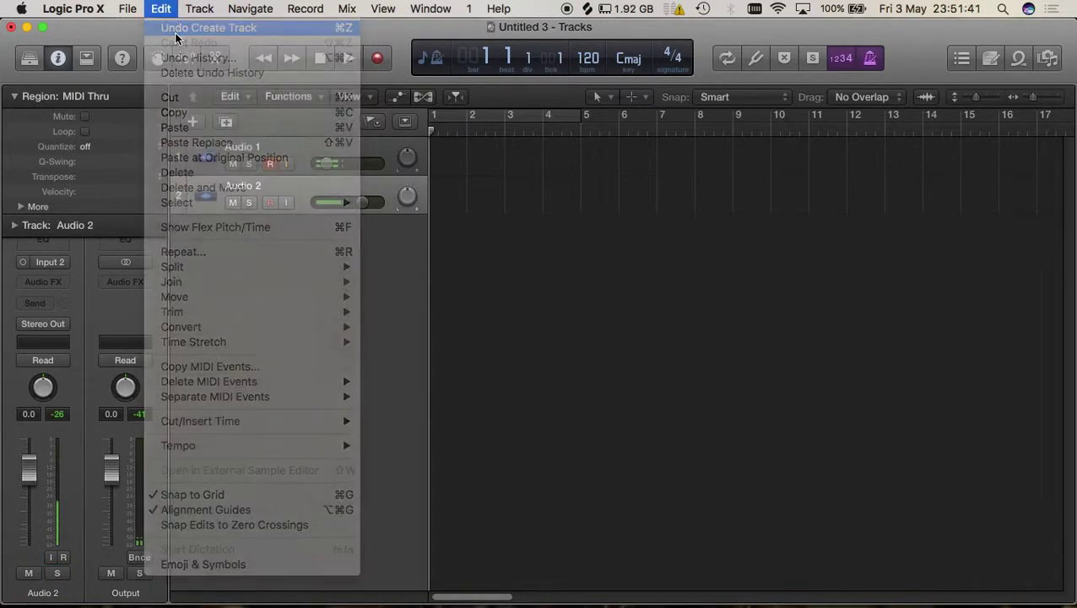
Start recording on the Audio 1 track and switch to Ableton Live.
{"action": "left_click", "coordinate": [379, 56]}
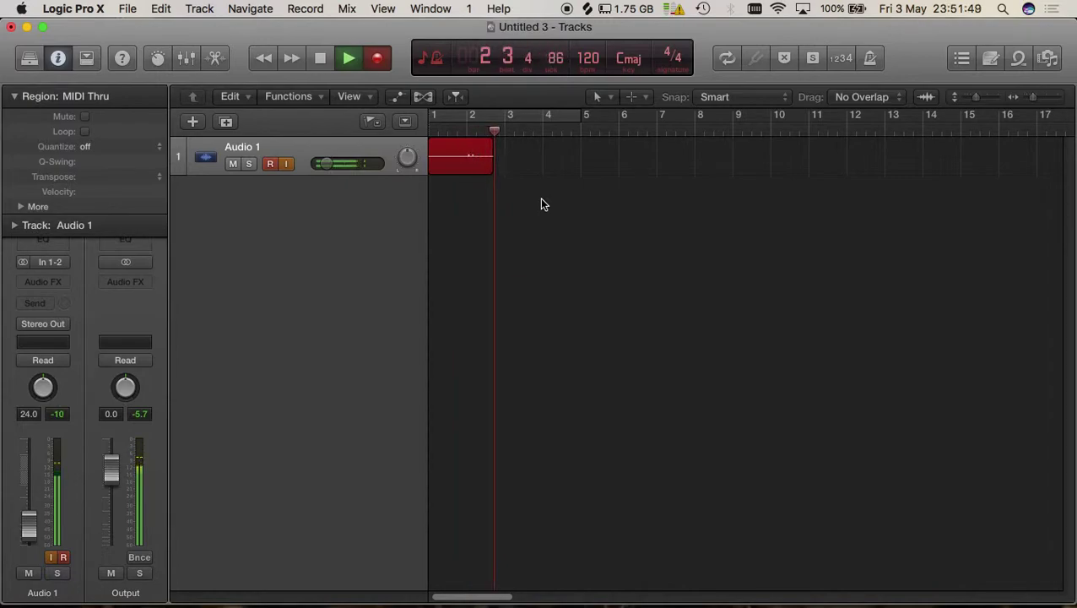
{"action": "key", "text": "super+Tab"}
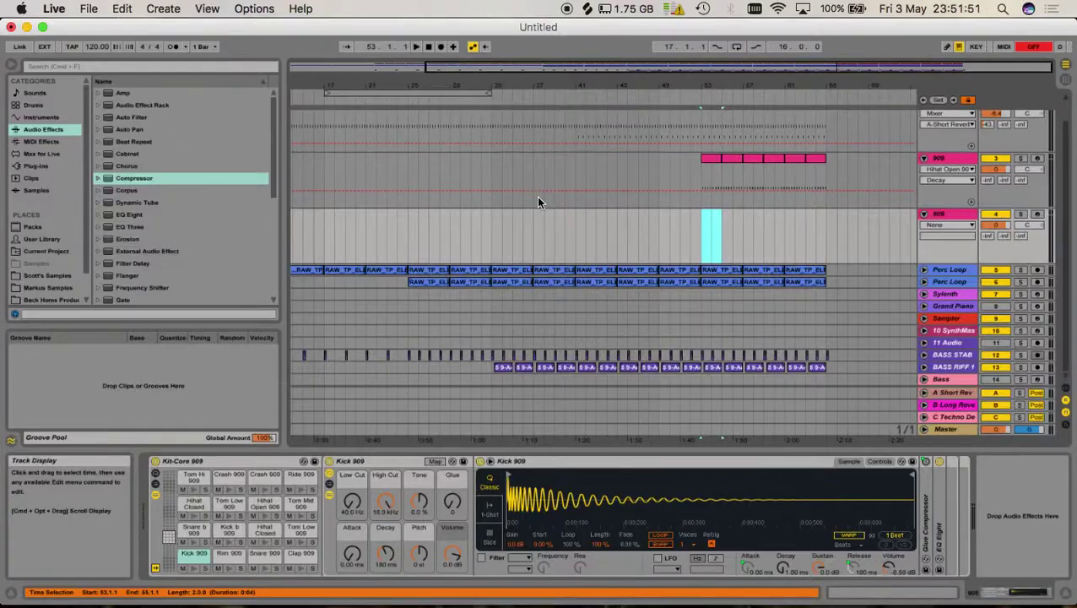
Set the audio output device to Focusrite Thunderbolt and the audio input device to SE-02, and close the preferences.
{"action": "left_click", "coordinate": [253, 592]}
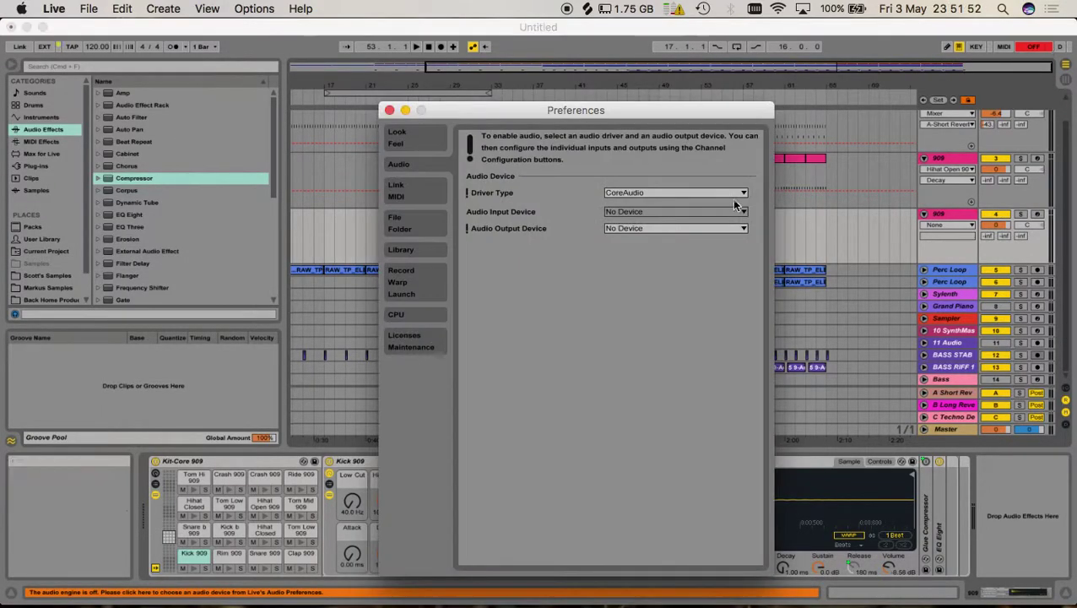
{"action": "left_click", "coordinate": [633, 227]}
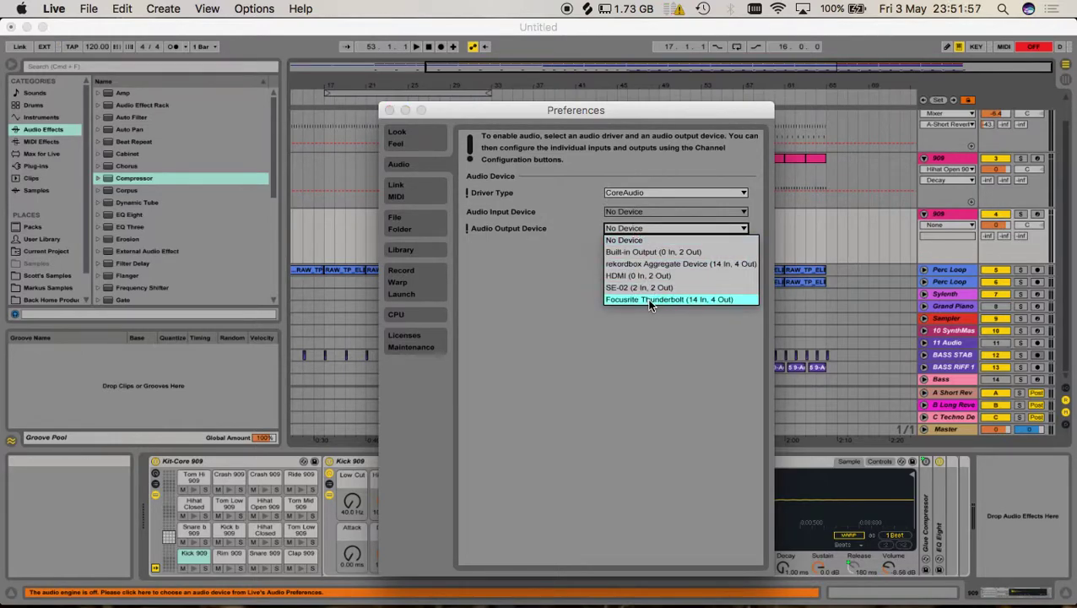
{"action": "left_click", "coordinate": [650, 300]}
{"action": "left_click", "coordinate": [642, 211]}
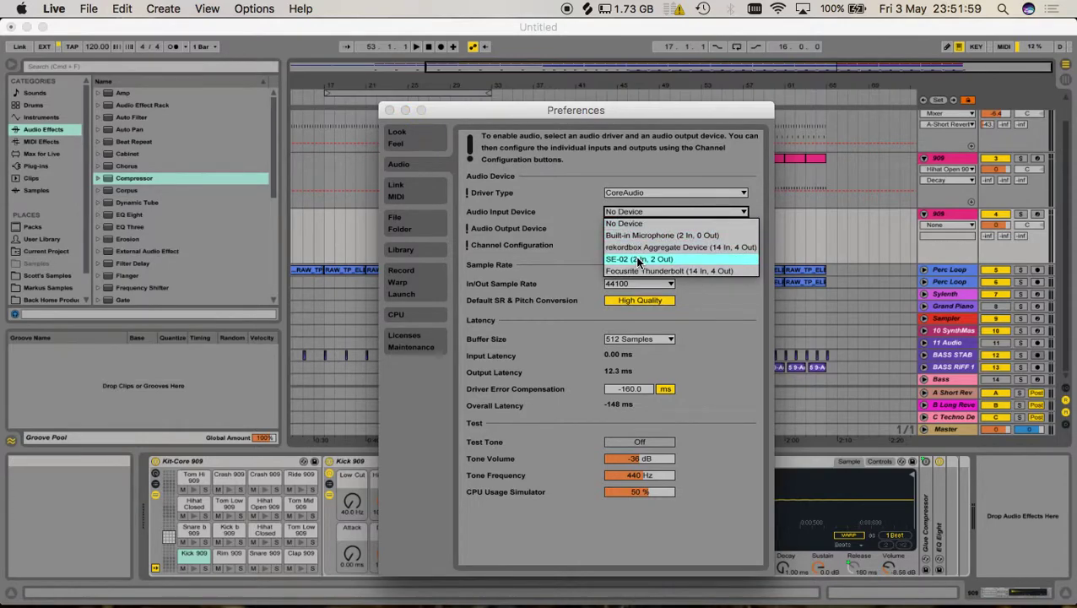
{"action": "left_click", "coordinate": [639, 259]}
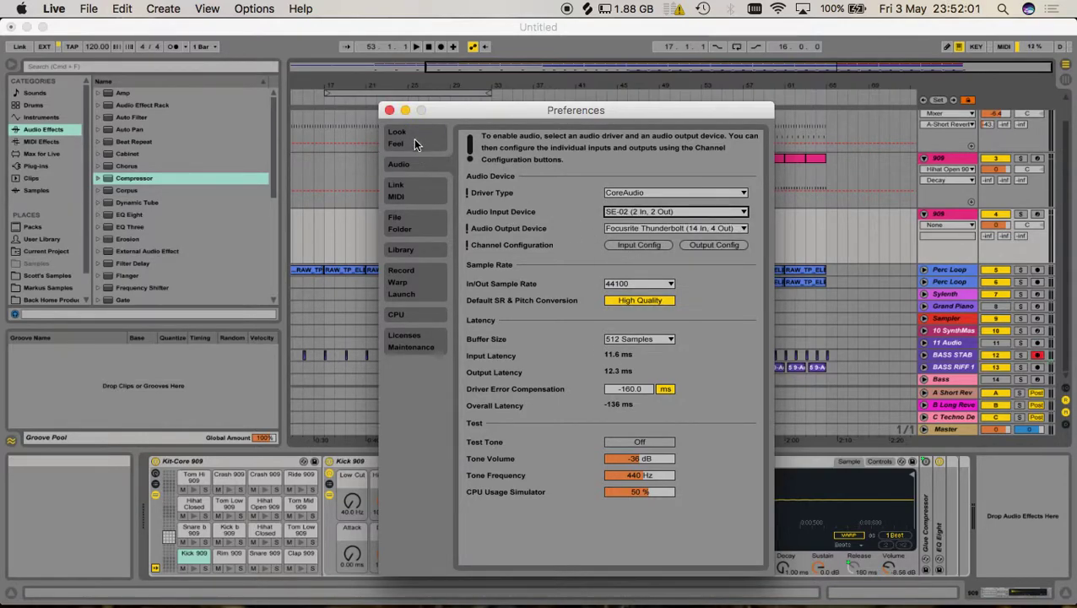
{"action": "left_click", "coordinate": [389, 112]}
Set the loop to bars 49 to 65 and copy the 909 clip at bar 53 back to bars 49 and 51.
{"action": "left_click_drag", "start_coordinate": [459, 93], "coordinate": [795, 111]}
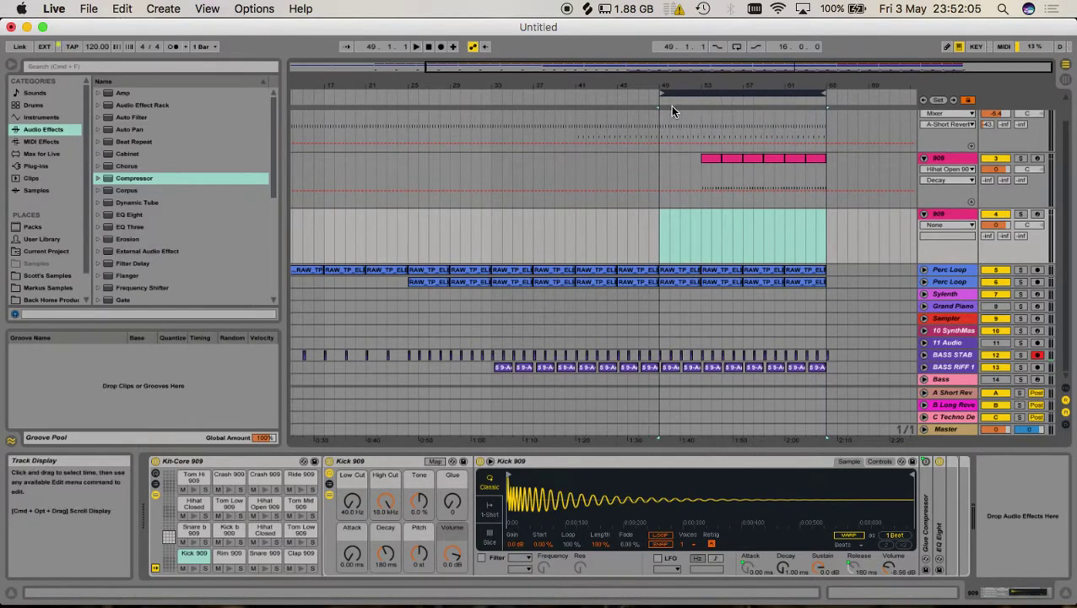
{"action": "scroll", "coordinate": [712, 183], "scroll_direction": "up", "scroll_amount": 2}
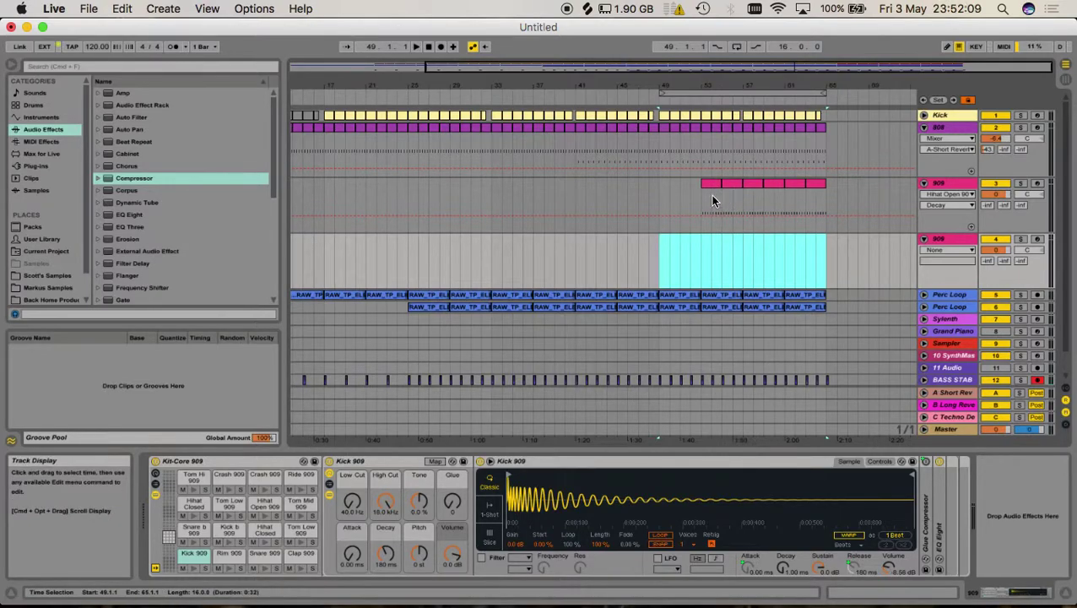
{"action": "scroll", "coordinate": [702, 204], "scroll_direction": "down", "scroll_amount": 2}
{"action": "scroll", "coordinate": [704, 204], "scroll_direction": "up", "scroll_amount": 2}
{"action": "left_click", "coordinate": [714, 185]}
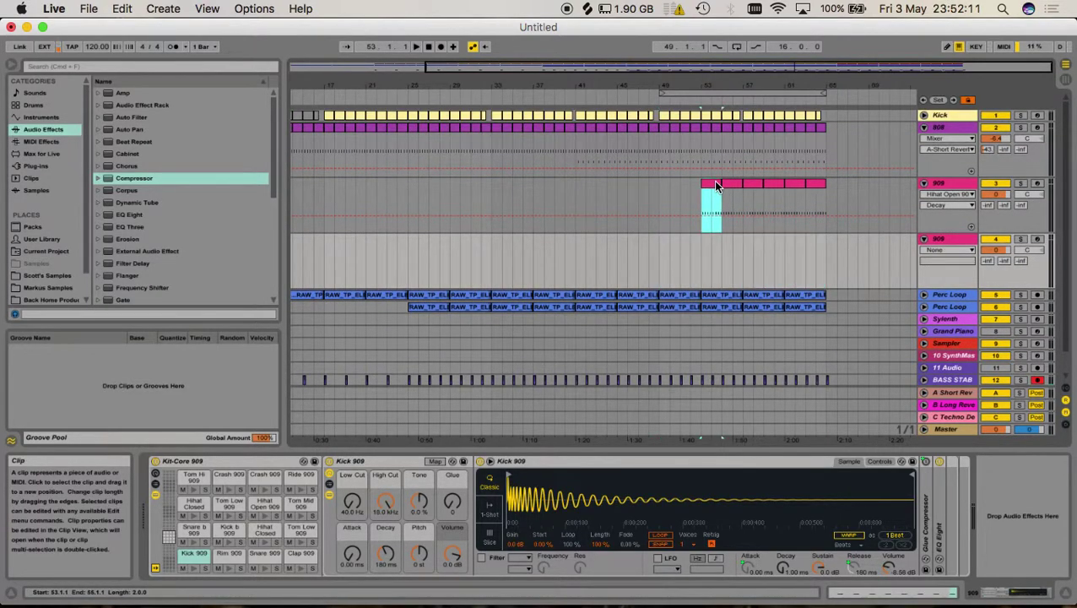
{"action": "left_click_drag", "start_coordinate": [716, 185], "coordinate": [673, 187]}
{"action": "key", "text": "super+z"}
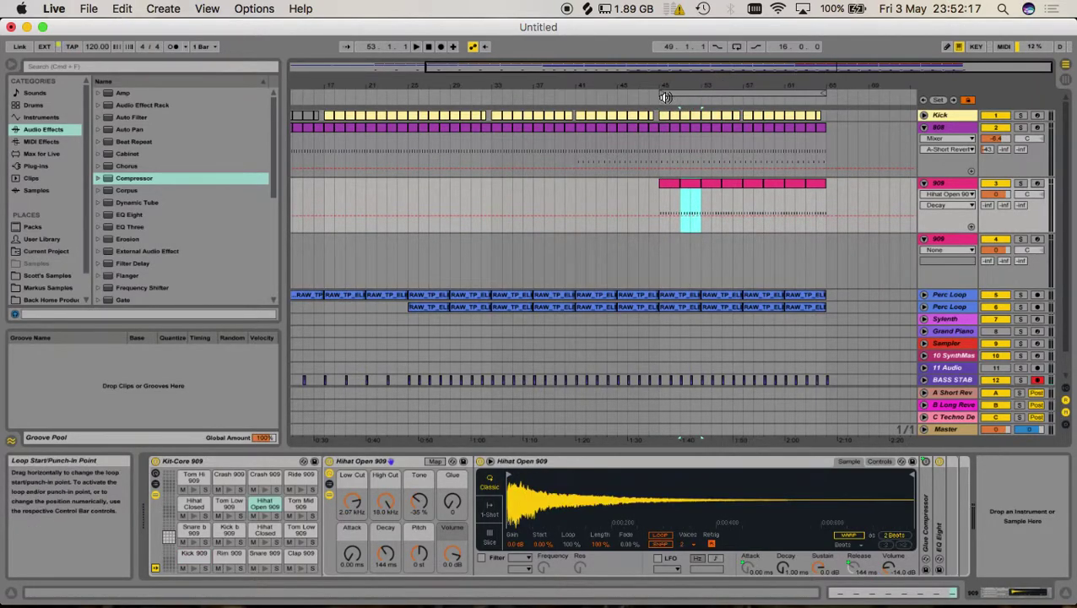
Play the new 909 section briefly, reset the playback position to bar 1, and play the arrangement from the start.
{"action": "left_click", "coordinate": [414, 48]}
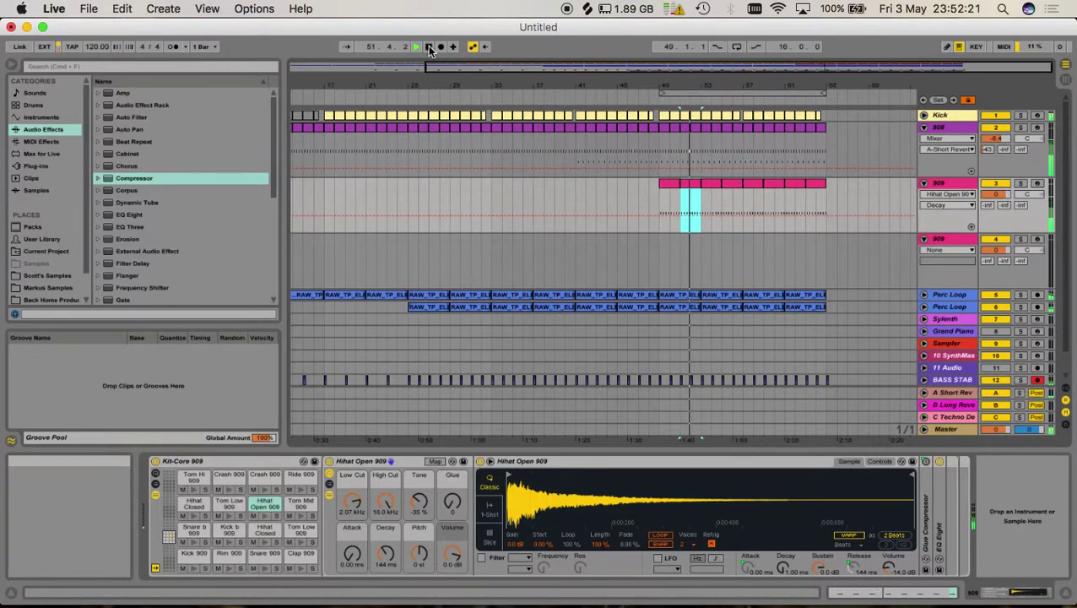
{"action": "double_click", "coordinate": [428, 47]}
{"action": "left_click", "coordinate": [414, 47]}
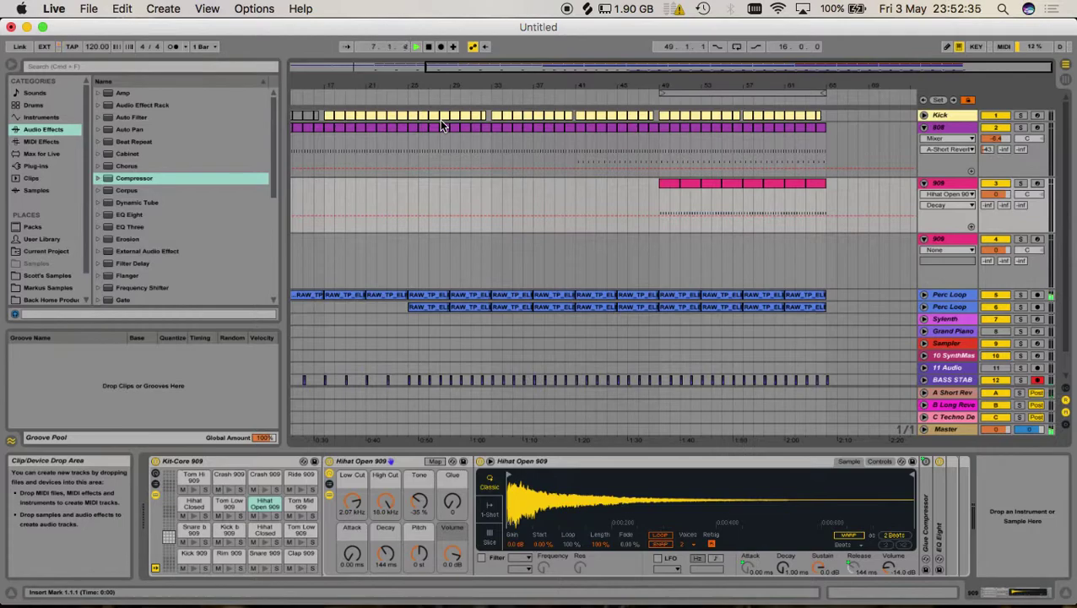
Switch to Logic Pro X, check the whole recording on Audio 1, and return to Ableton Live.
{"action": "key", "text": "super+Tab"}
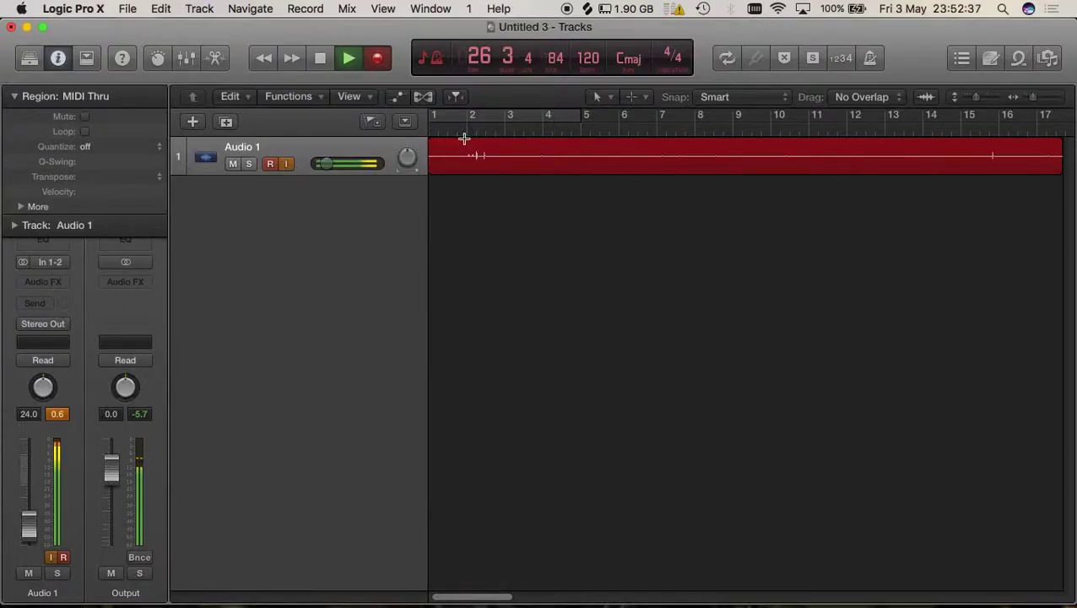
{"action": "left_click_drag", "start_coordinate": [1036, 97], "coordinate": [1025, 99]}
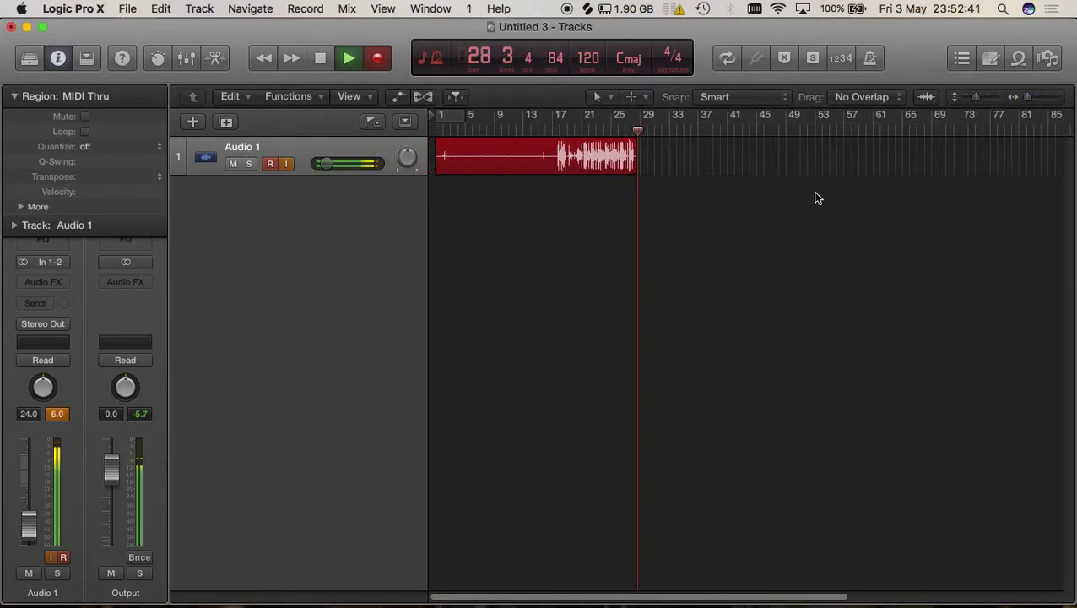
{"action": "key", "text": "super+Tab"}
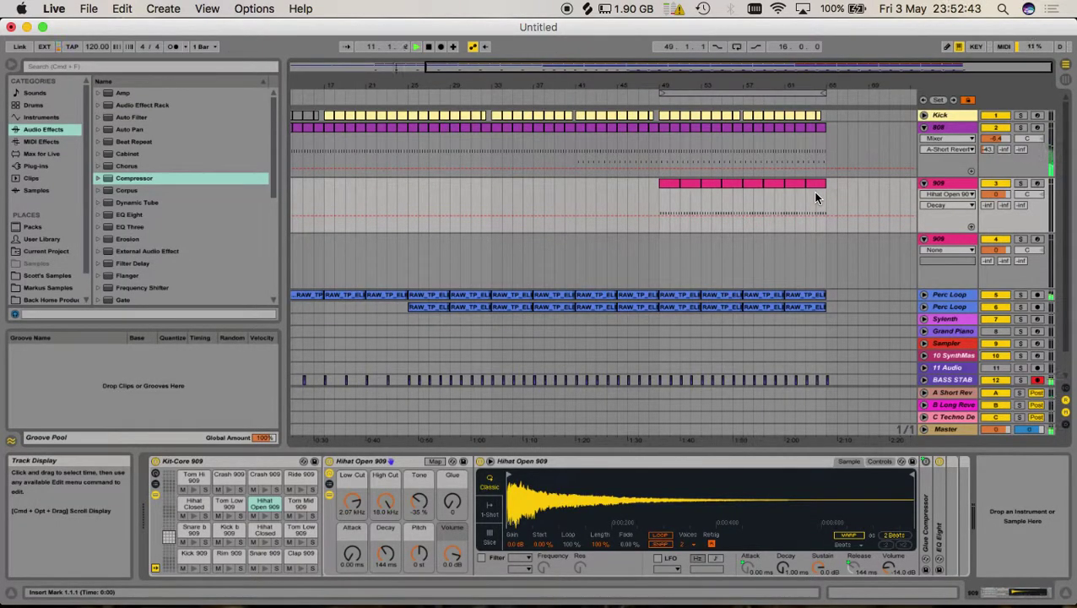
Fold the empty duplicate 909 track and reduce the height of the first 909 track.
{"action": "left_click_drag", "start_coordinate": [685, 86], "coordinate": [720, 173]}
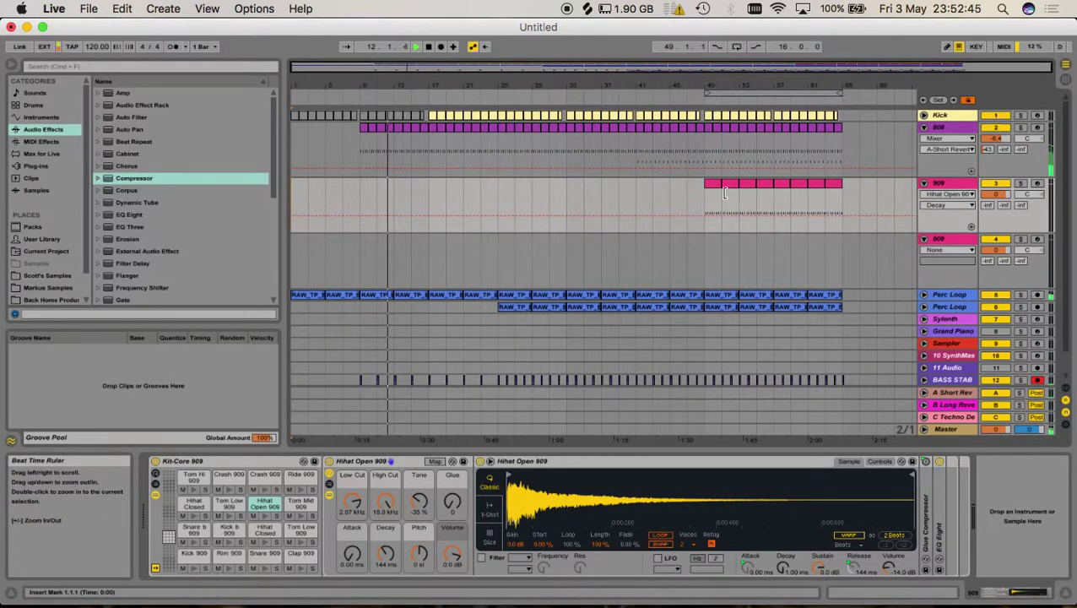
{"action": "scroll", "coordinate": [727, 203], "scroll_direction": "down", "scroll_amount": 2}
{"action": "left_click", "coordinate": [923, 213]}
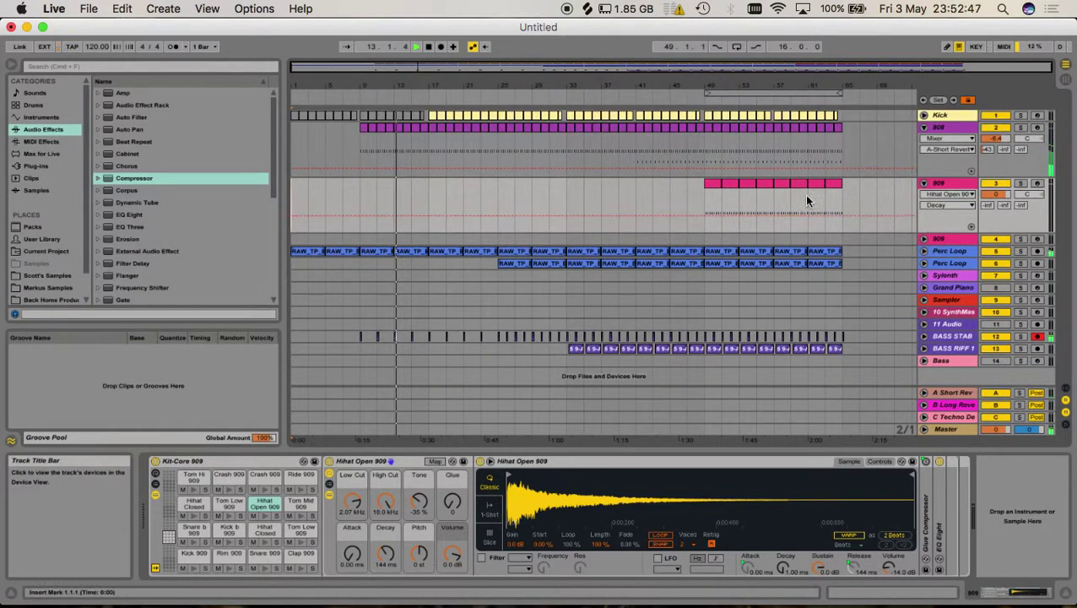
{"action": "left_click_drag", "start_coordinate": [939, 233], "coordinate": [939, 211]}
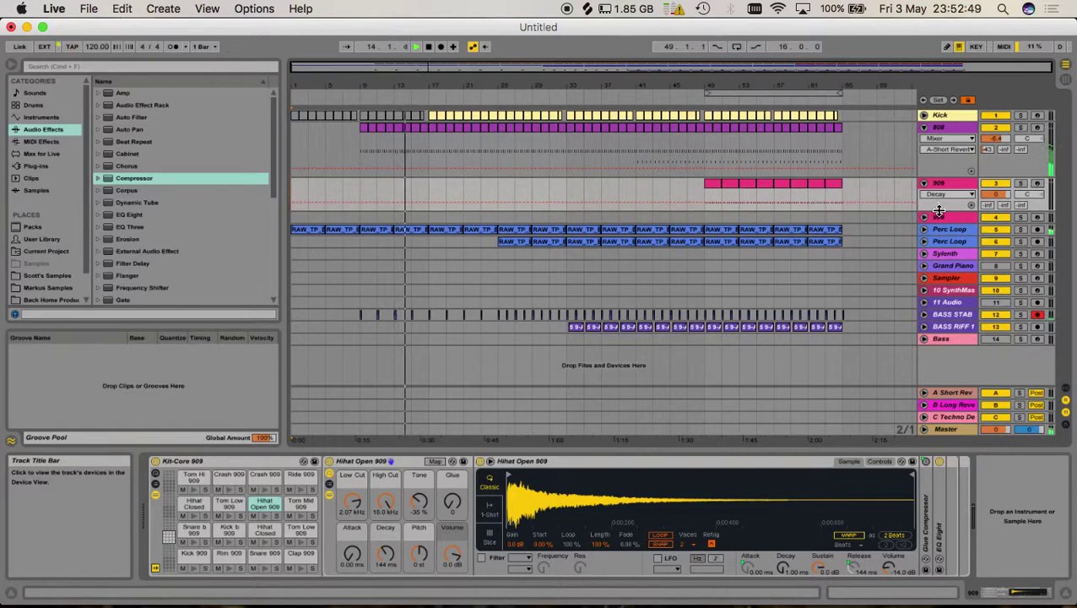
Delete the unused Grand Piano, Sampler and 10 SynthMaster tracks from the arrangement.
{"action": "left_click", "coordinate": [929, 292]}
{"action": "left_click", "coordinate": [945, 267]}
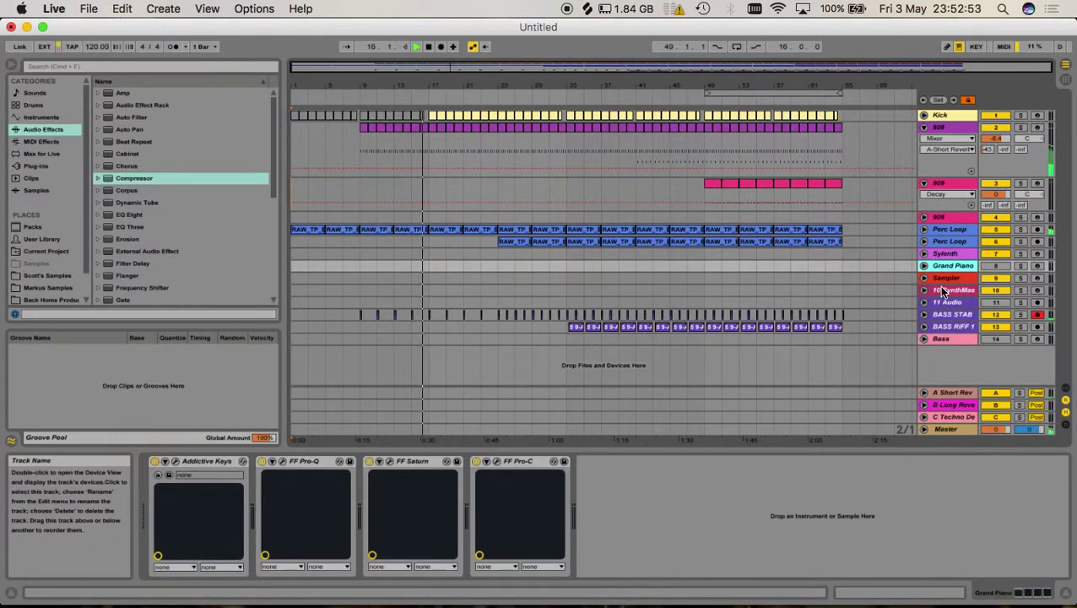
{"action": "left_click", "coordinate": [944, 290]}
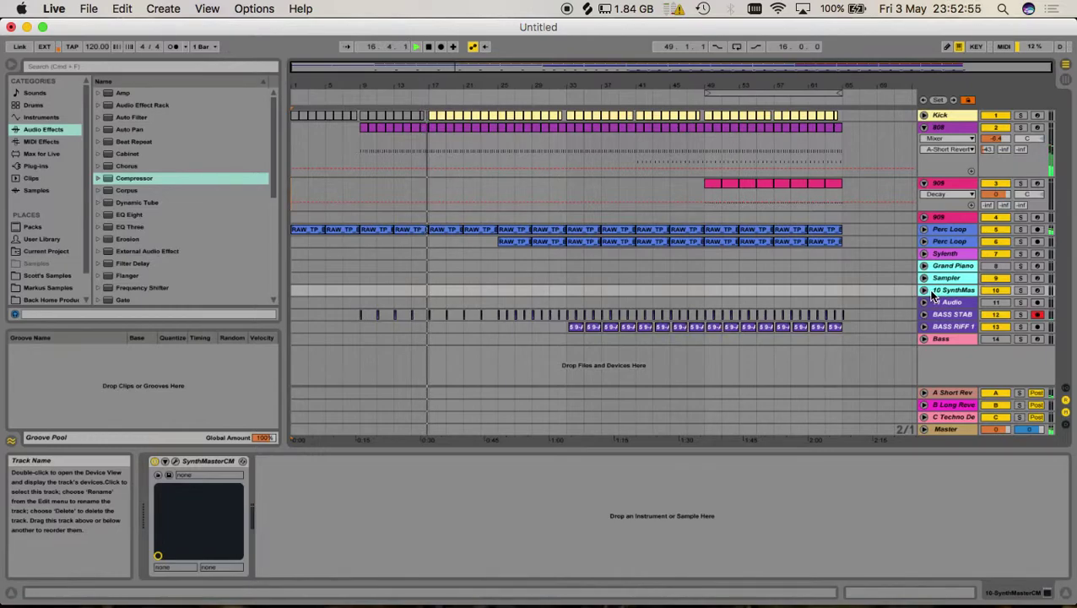
{"action": "key", "text": "Delete"}
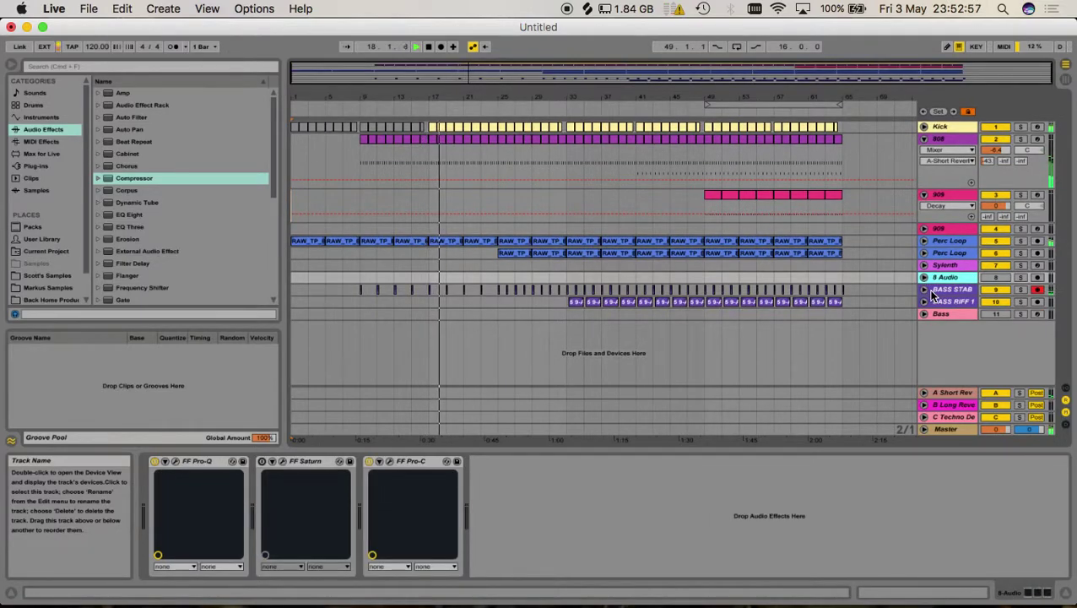
Switch to Logic Pro X, check the Internal Microphone's input volume in the macOS Sound preferences, and return to Ableton Live.
{"action": "key", "text": "super+Tab"}
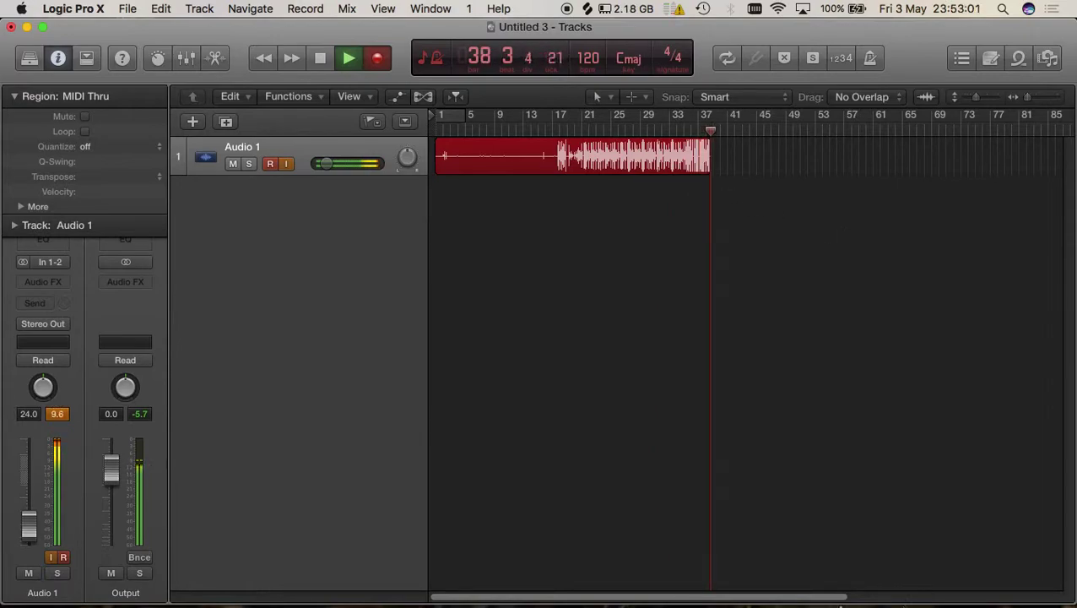
{"action": "mouse_move", "coordinate": [781, 591]}
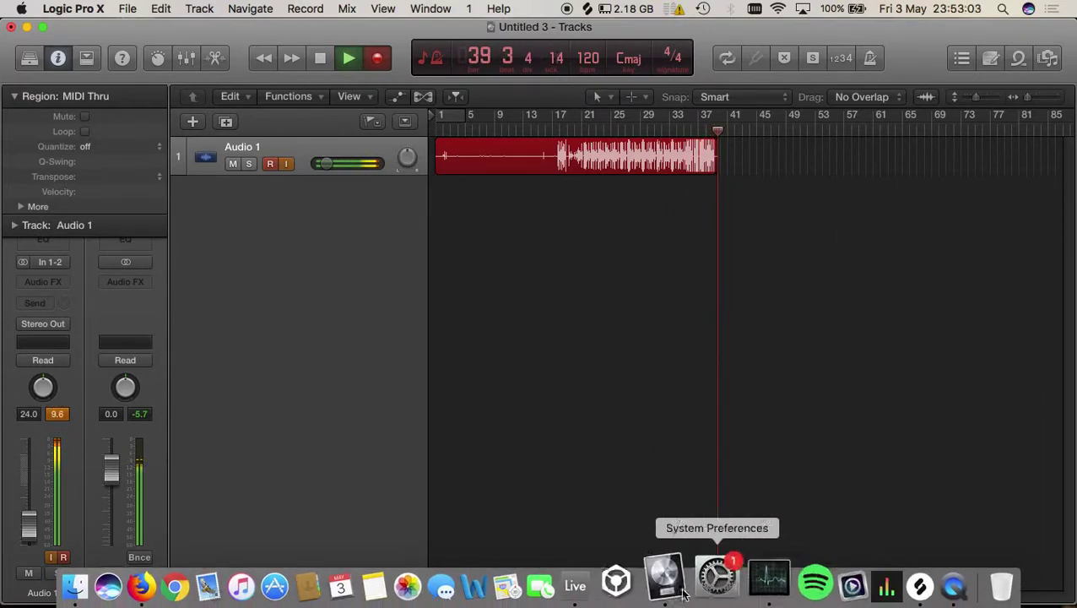
{"action": "left_click", "coordinate": [716, 581]}
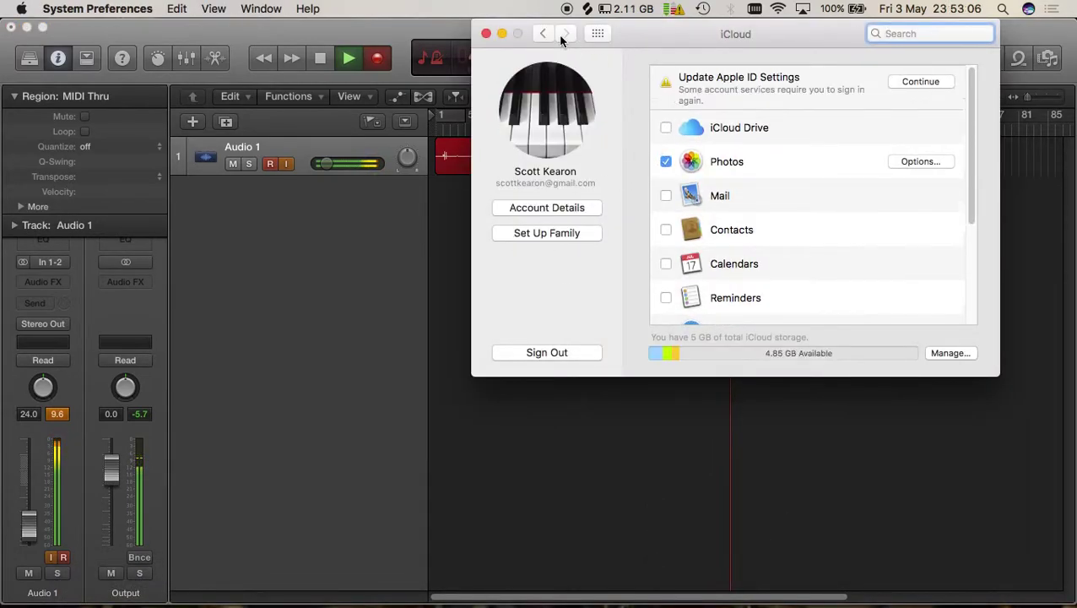
{"action": "left_click", "coordinate": [543, 32]}
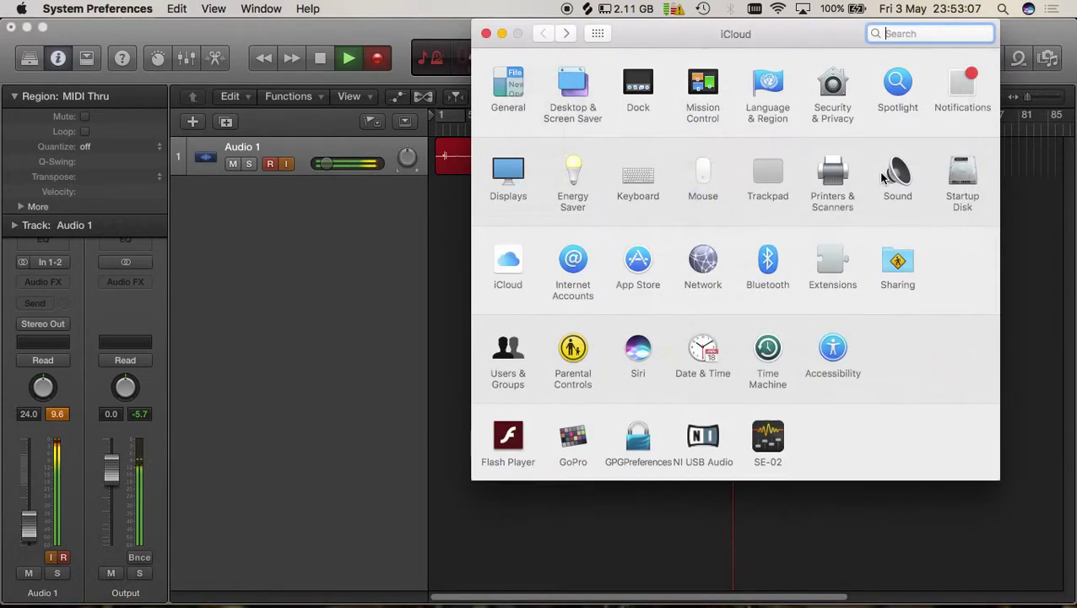
{"action": "left_click", "coordinate": [897, 175]}
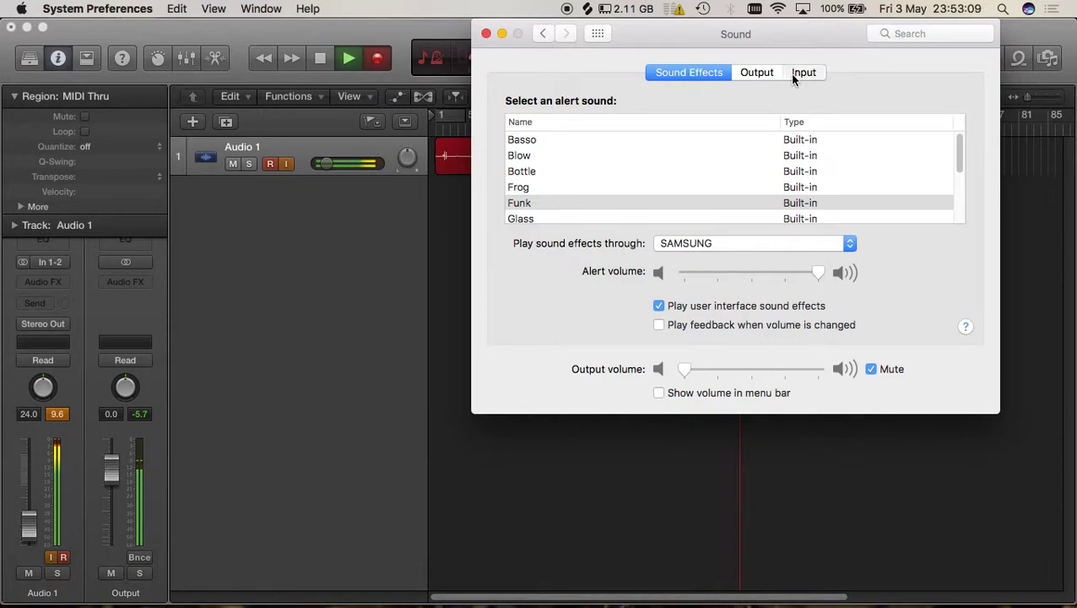
{"action": "left_click", "coordinate": [794, 74]}
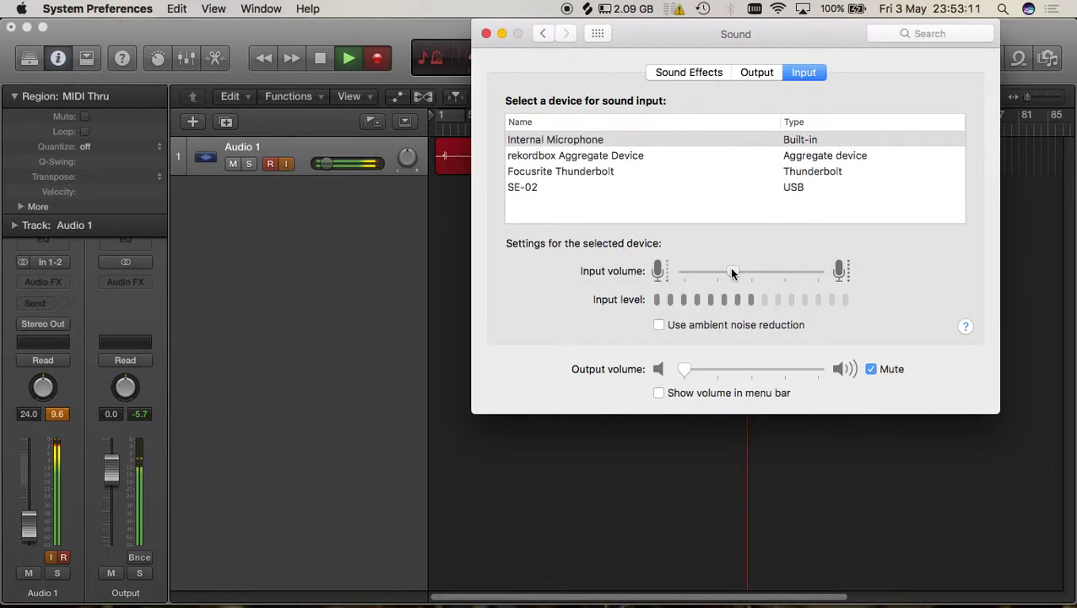
{"action": "left_click", "coordinate": [486, 33]}
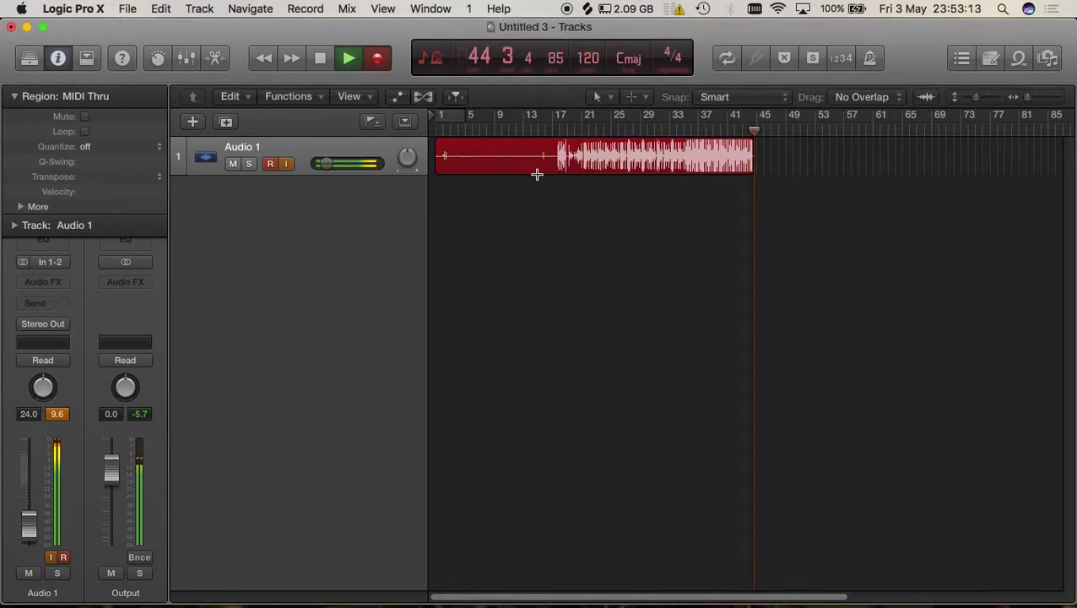
{"action": "key", "text": "super+Tab"}
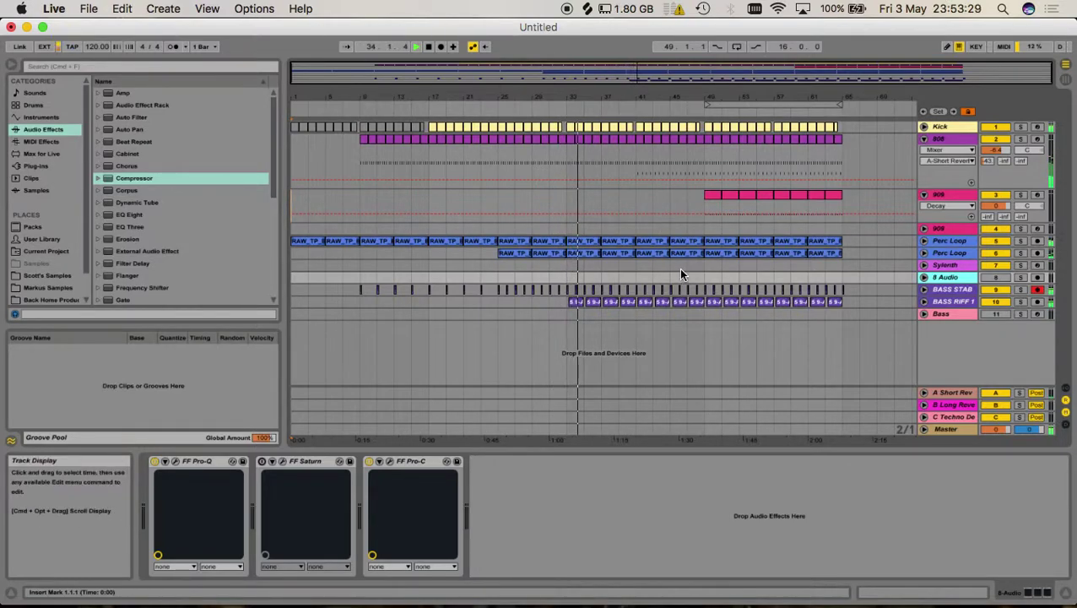
Add a Compressor to the BASS RIFF 1 track, sidechain it from BASS STAB and lower the threshold to about -14 dB.
{"action": "left_click", "coordinate": [949, 302]}
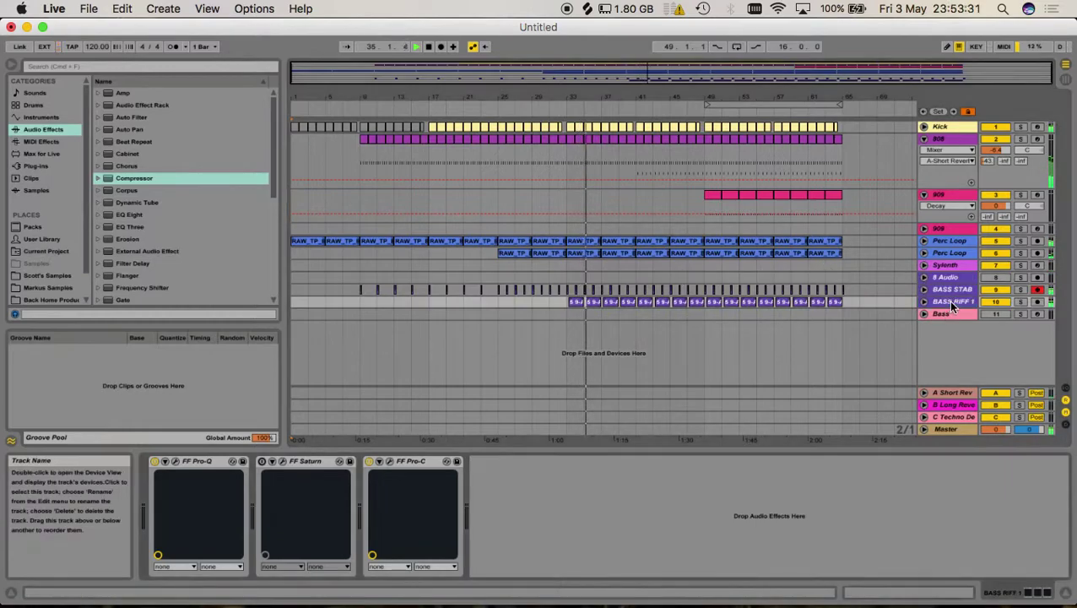
{"action": "left_click", "coordinate": [150, 179]}
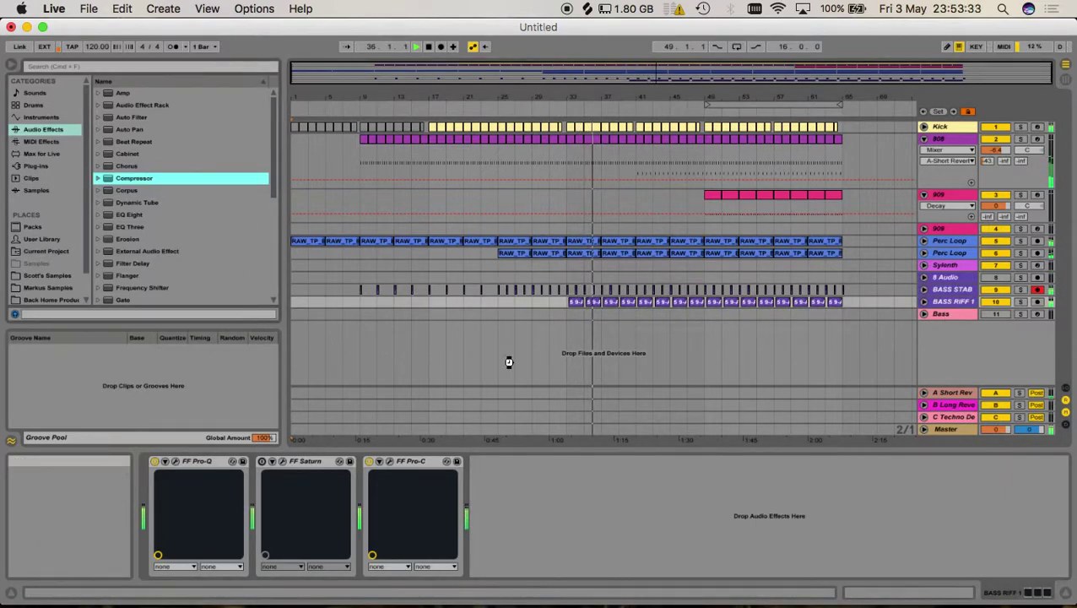
{"action": "key", "text": "Return"}
{"action": "left_click", "coordinate": [487, 463]}
{"action": "left_click", "coordinate": [486, 464]}
{"action": "left_click", "coordinate": [498, 492]}
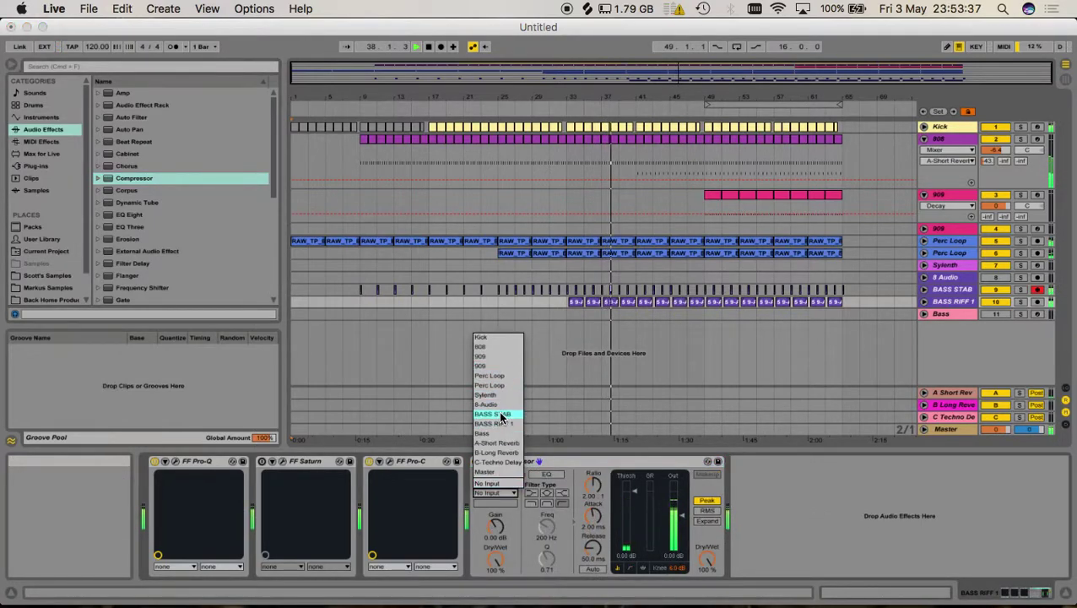
{"action": "key", "text": "Return"}
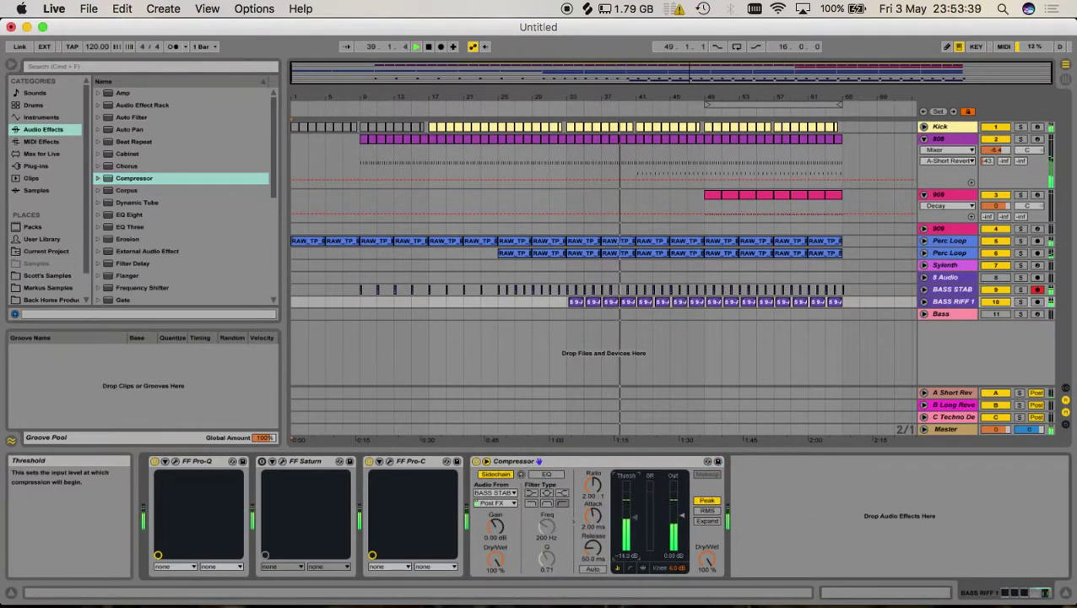
Enable the Compressor's sidechain EQ with a low-pass filter and set ratio 9.00:1, attack 0.06 ms and knee 1.5 dB.
{"action": "left_click", "coordinate": [546, 474]}
{"action": "left_click", "coordinate": [531, 503]}
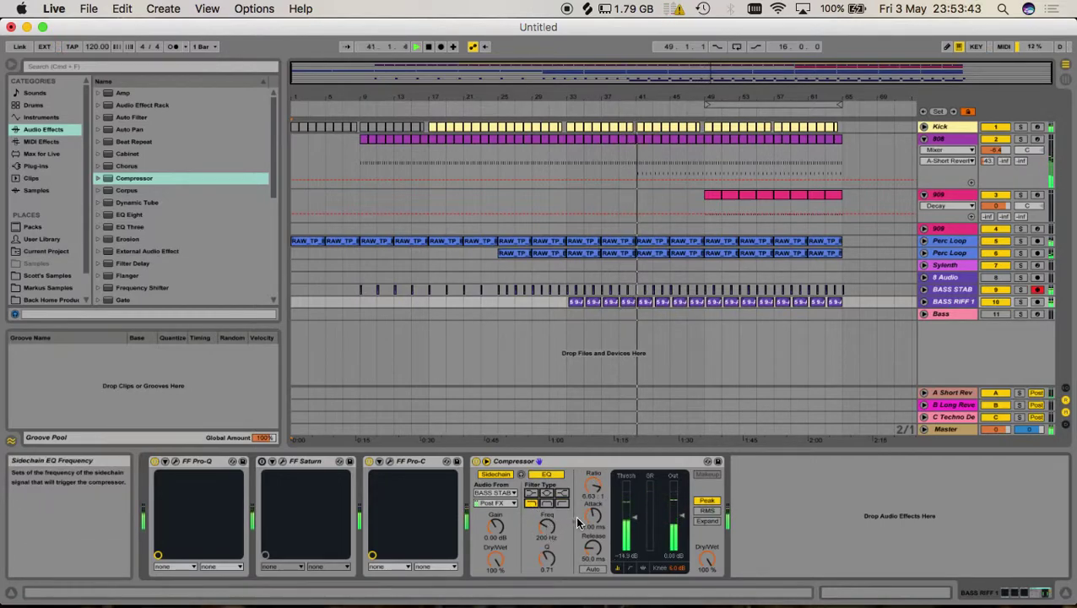
{"action": "left_click_drag", "start_coordinate": [593, 487], "coordinate": [594, 473]}
{"action": "left_click_drag", "start_coordinate": [594, 516], "coordinate": [594, 547]}
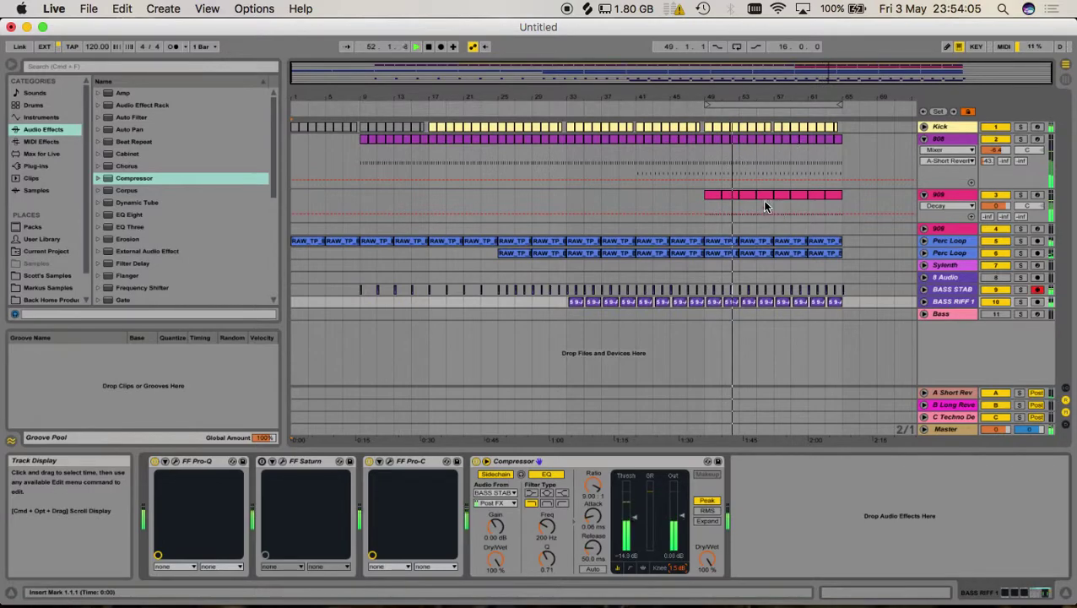
Duplicate the time of the loop section from bar 49 to 65 across all tracks.
{"action": "left_click", "coordinate": [718, 103]}
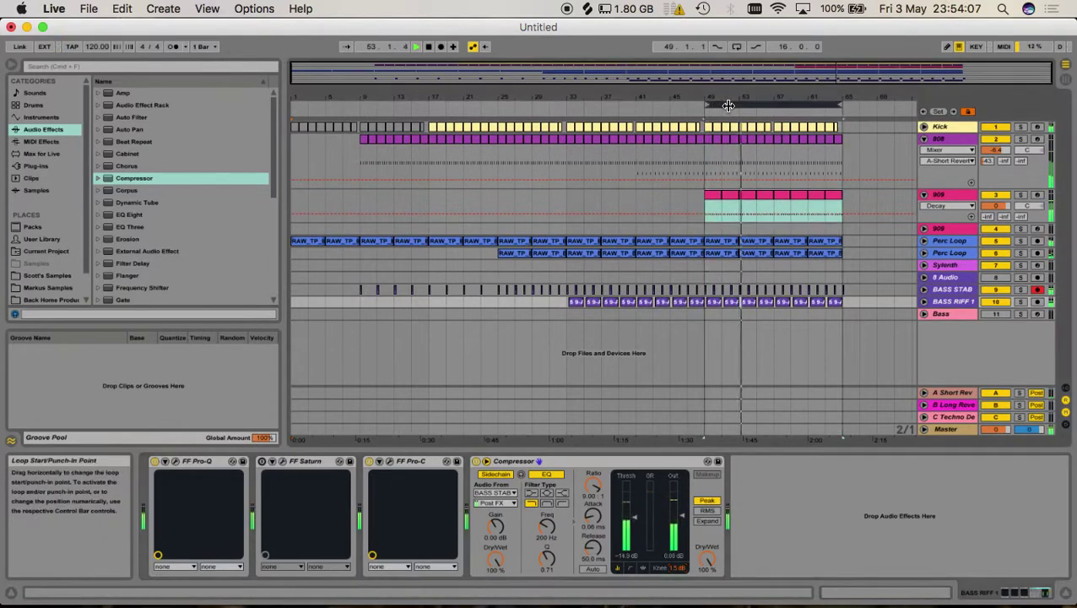
{"action": "left_click", "coordinate": [122, 8]}
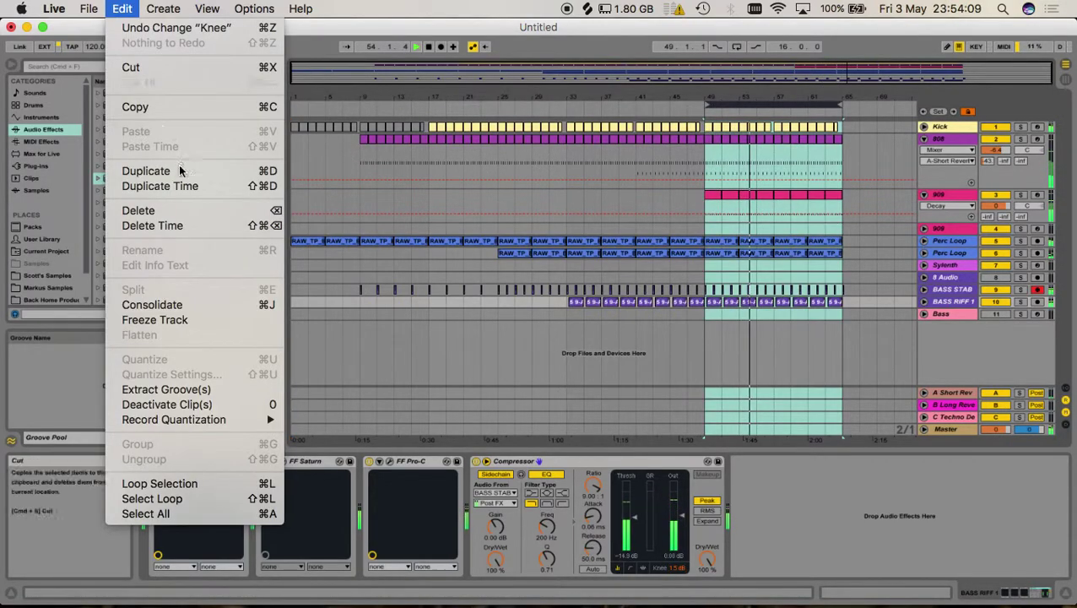
{"action": "left_click", "coordinate": [187, 187]}
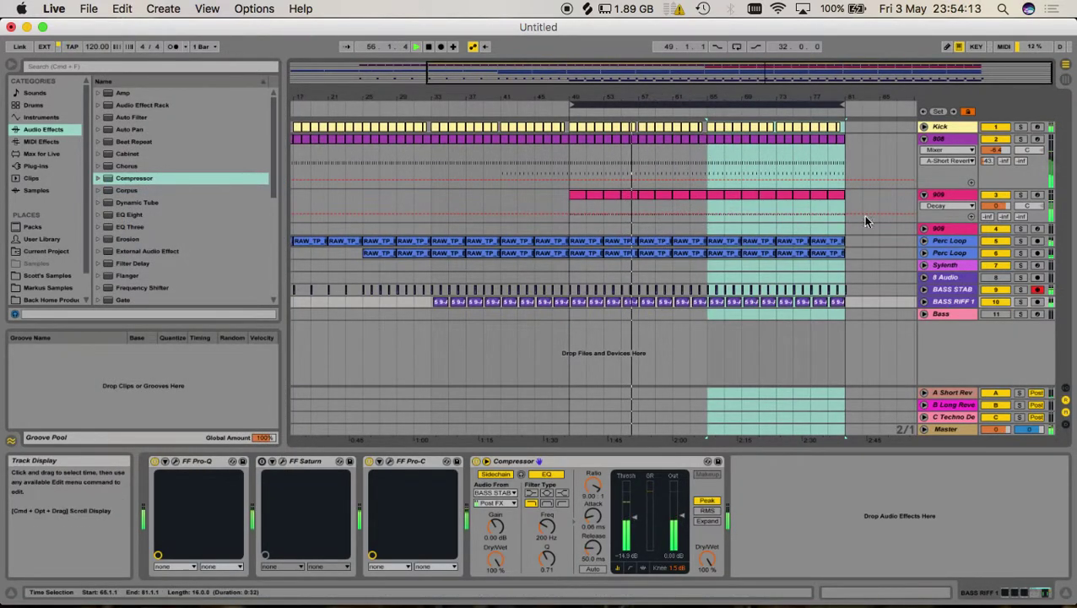
Open the notes of a clip on the first 909 track and select bars 65 to 67 on that track.
{"action": "left_click", "coordinate": [937, 232]}
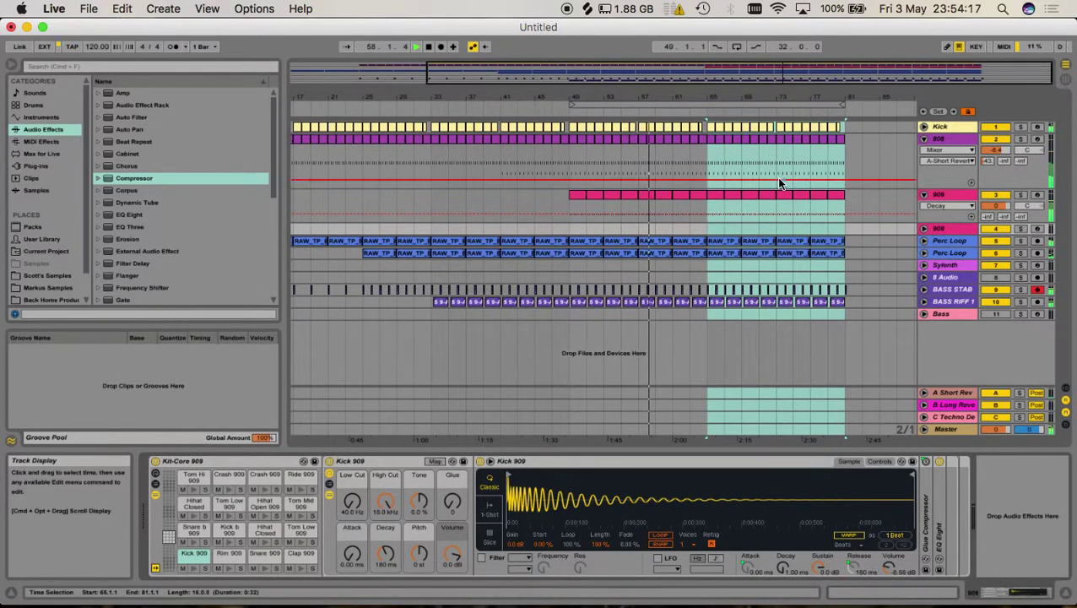
{"action": "double_click", "coordinate": [645, 216]}
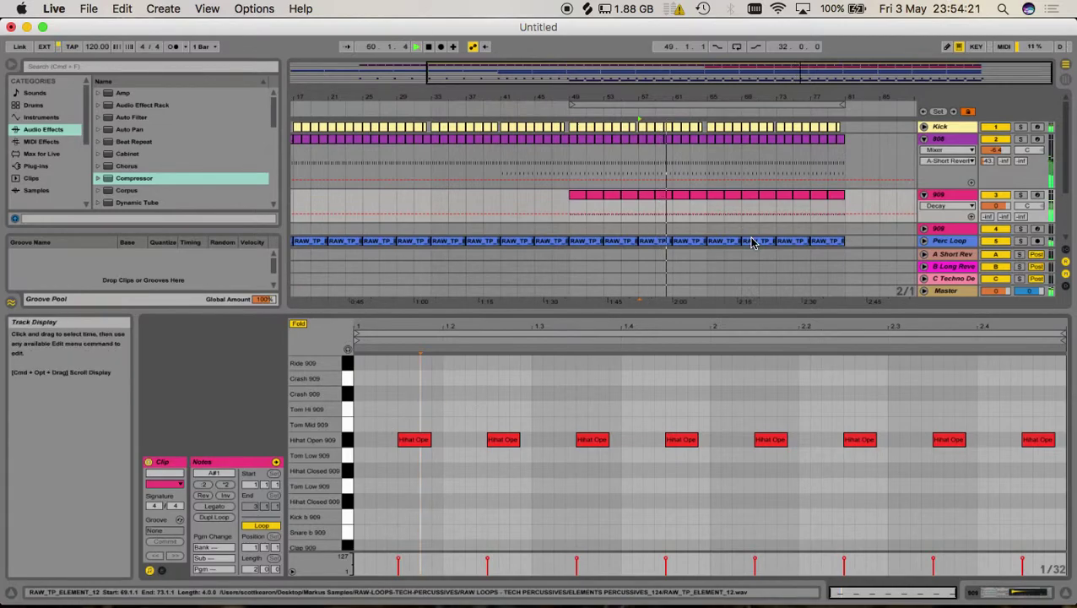
{"action": "left_click_drag", "start_coordinate": [706, 209], "coordinate": [719, 210]}
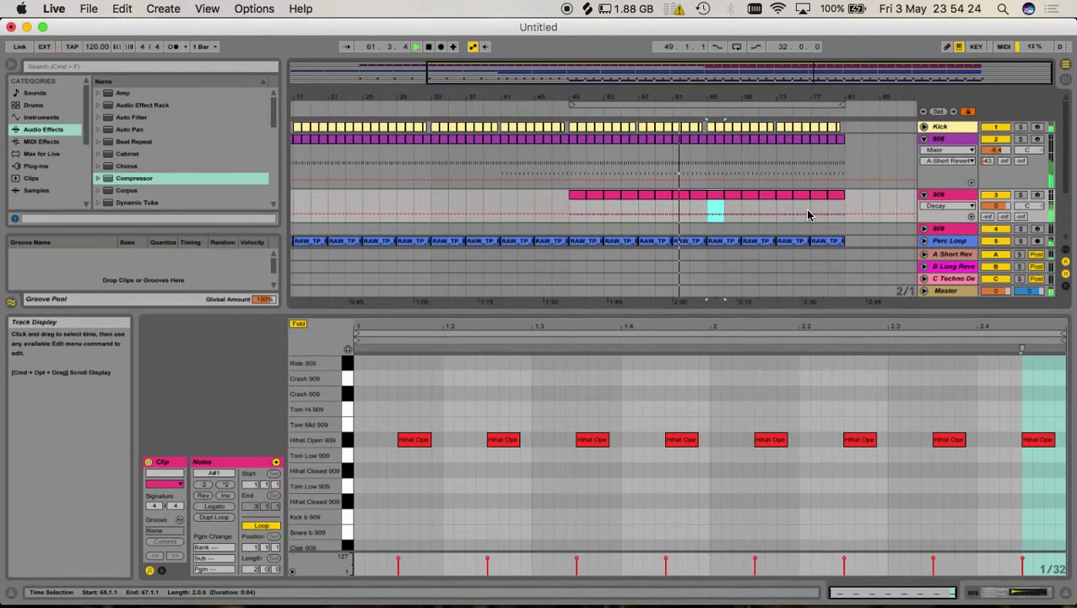
{"action": "left_click", "coordinate": [958, 242]}
{"action": "key", "text": "super+d"}
{"action": "scroll", "coordinate": [958, 228], "scroll_direction": "down", "scroll_amount": 2}
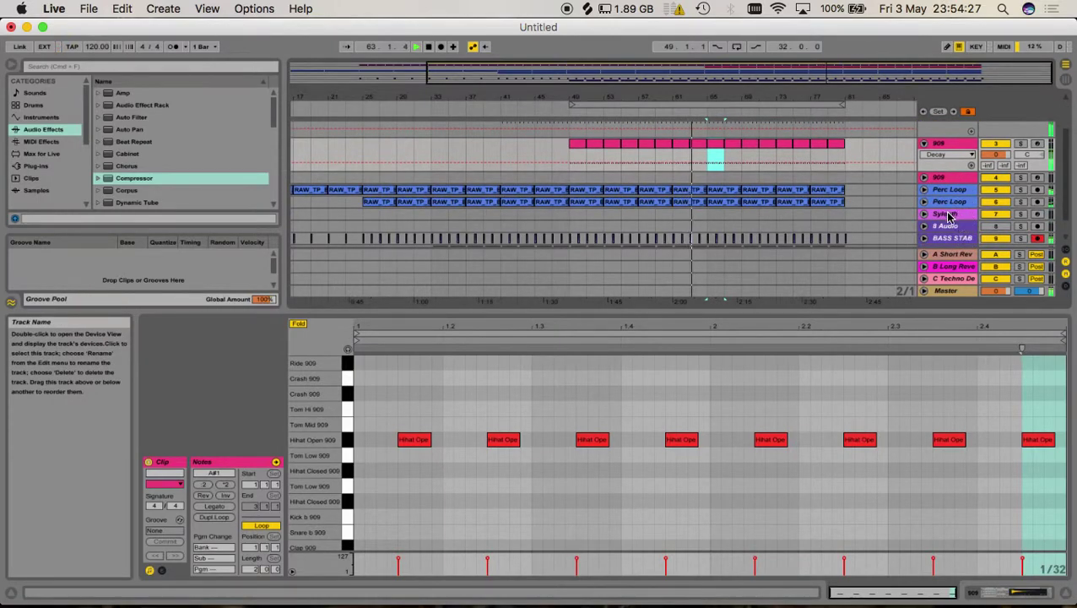
{"action": "left_click", "coordinate": [947, 204]}
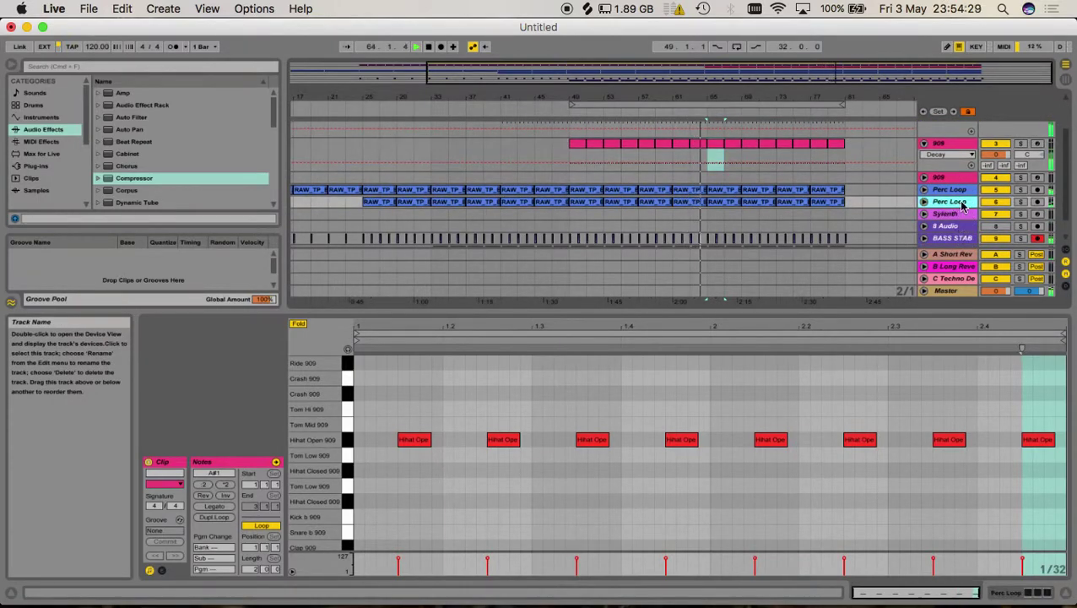
{"action": "scroll", "coordinate": [811, 200], "scroll_direction": "up", "scroll_amount": 3}
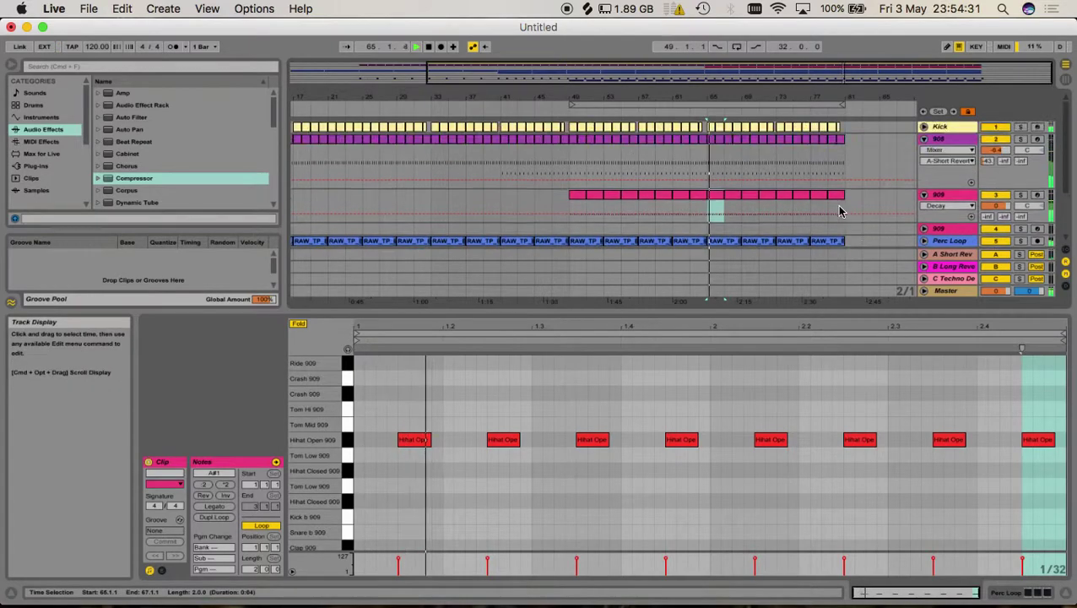
Transpose all open hi-hat notes in the 909 clip at bar 65 down to Hihat Closed (G#1), and turn on the arrangement loop.
{"action": "left_click_drag", "start_coordinate": [382, 427], "coordinate": [1061, 487]}
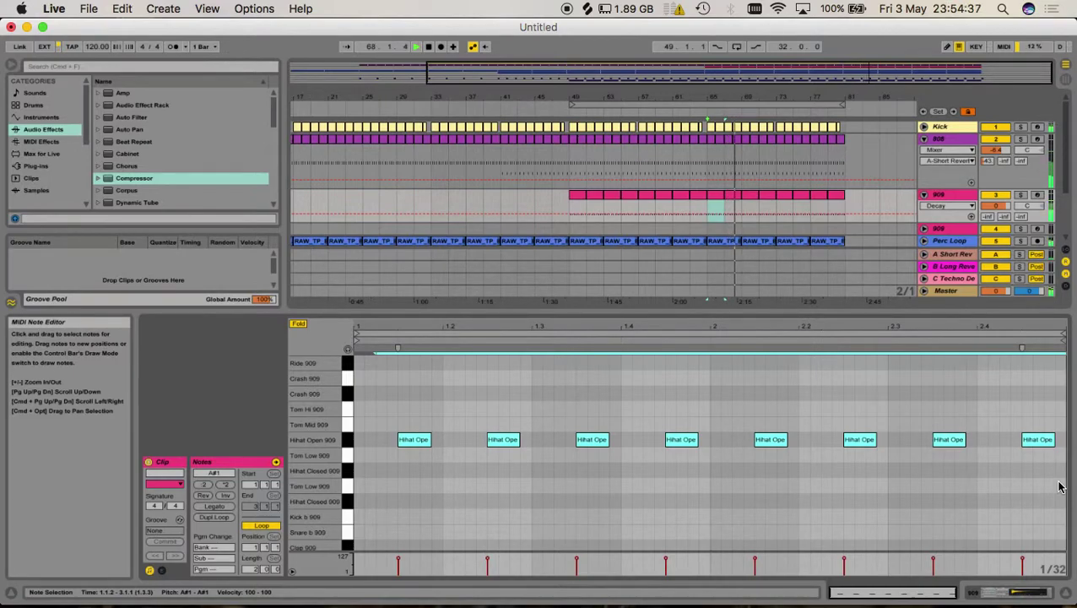
{"action": "key", "text": "shift+Down"}
{"action": "key", "text": "shift+Up"}
{"action": "key", "text": "Down"}
{"action": "key", "text": "Down"}
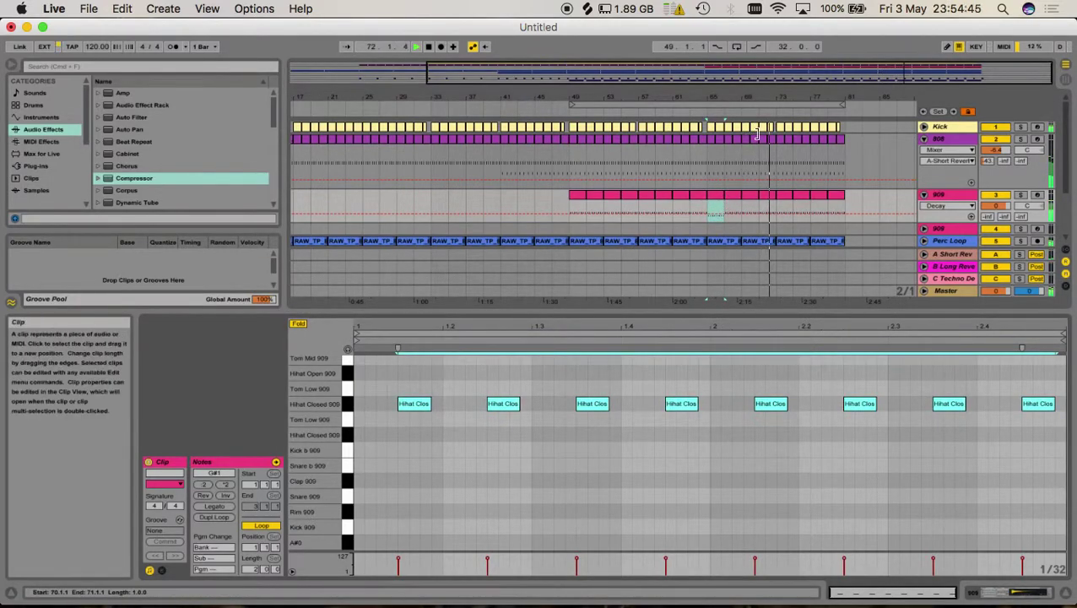
{"action": "left_click", "coordinate": [737, 47]}
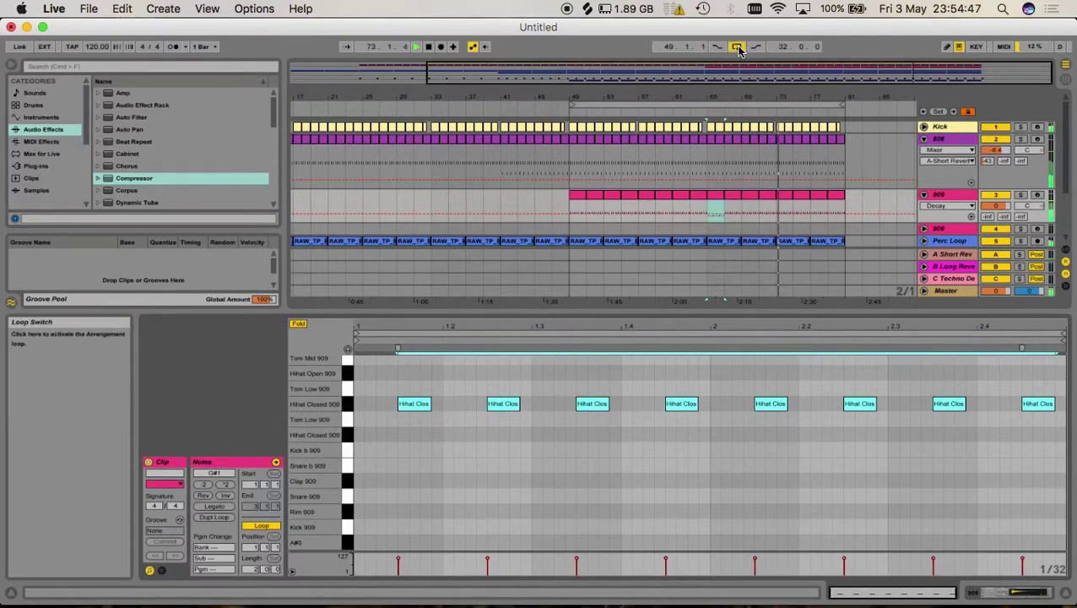
{"action": "scroll", "coordinate": [784, 211], "scroll_direction": "down", "scroll_amount": 3}
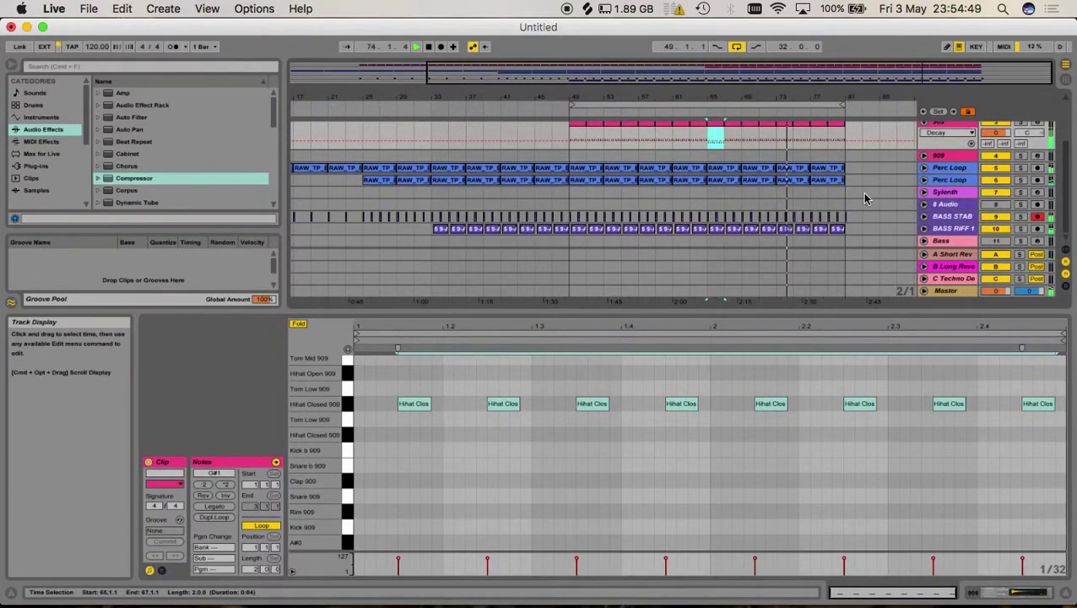
{"action": "left_click", "coordinate": [950, 181]}
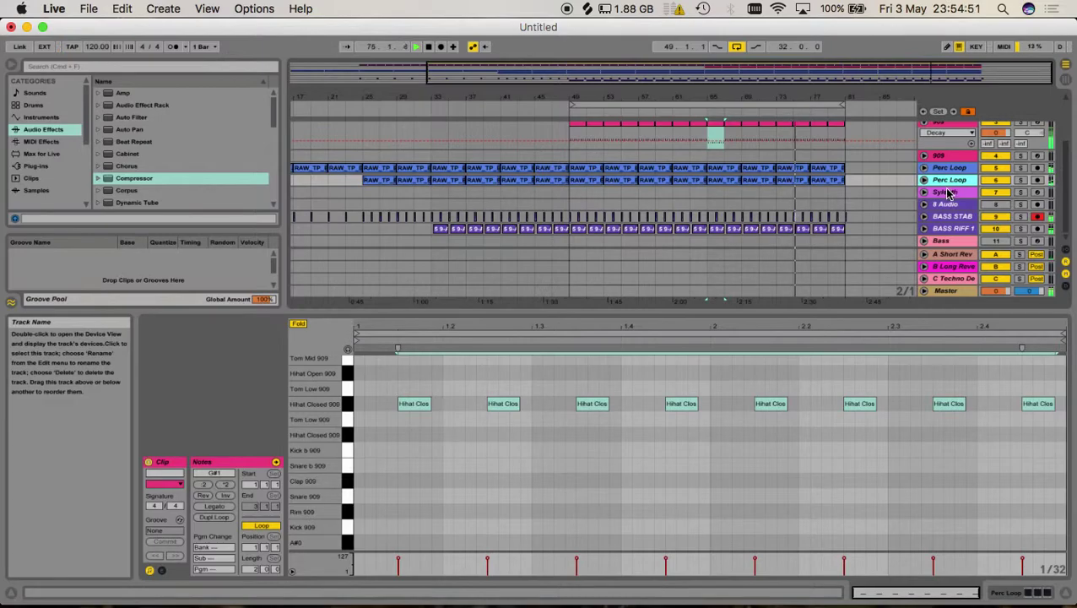
{"action": "right_click", "coordinate": [947, 193]}
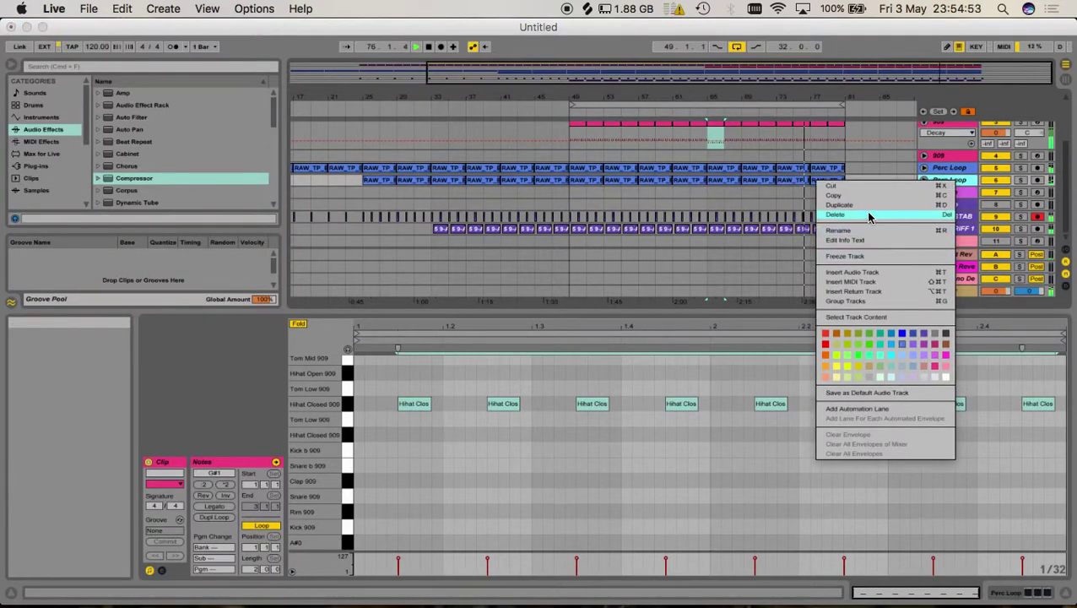
{"action": "left_click", "coordinate": [891, 214]}
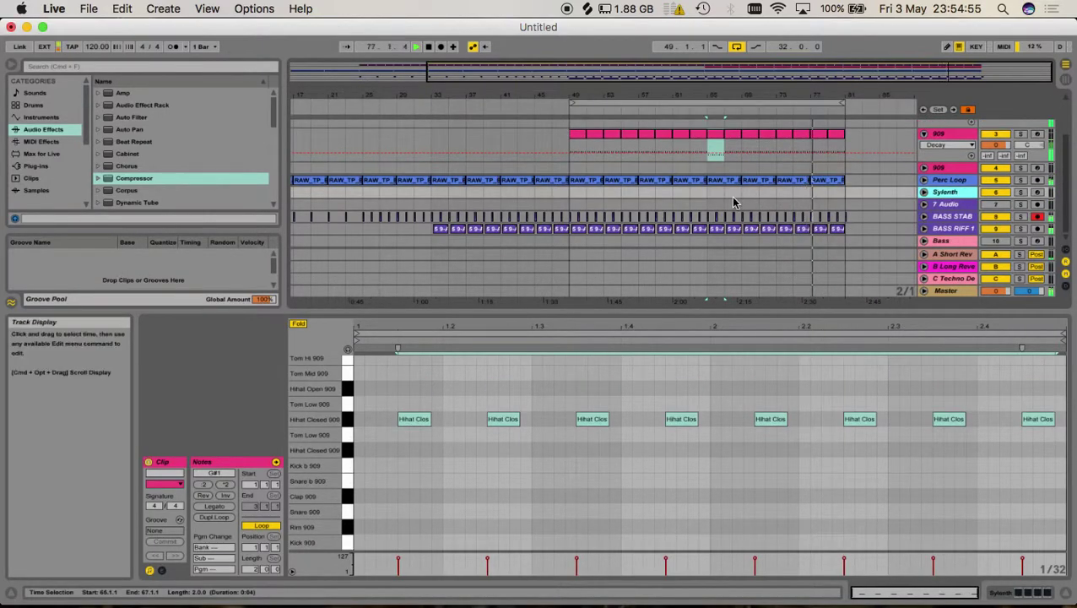
{"action": "key", "text": "super+z"}
Duplicate the second Perc Loop track together with its clips.
{"action": "right_click", "coordinate": [947, 194]}
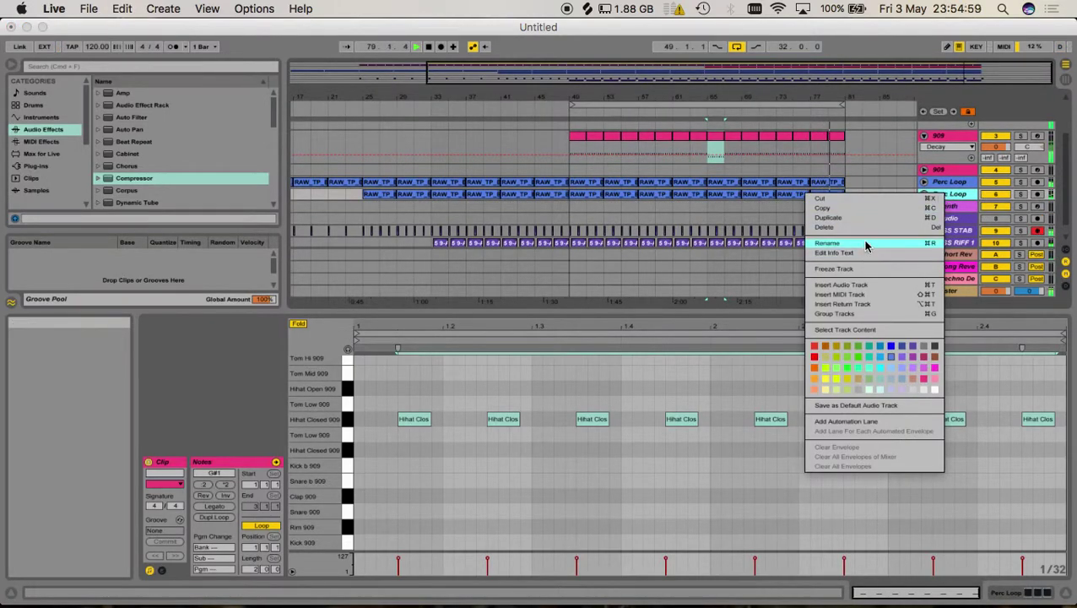
{"action": "left_click", "coordinate": [920, 217]}
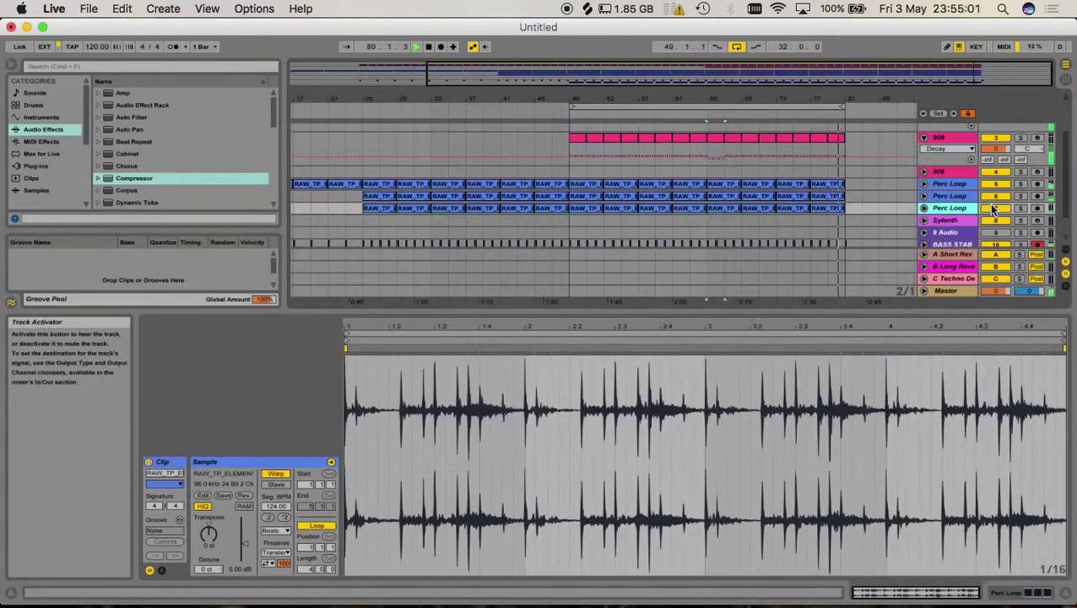
Delete all clips on the third Perc Loop track, leaving the track empty.
{"action": "left_click_drag", "start_coordinate": [345, 214], "coordinate": [860, 211]}
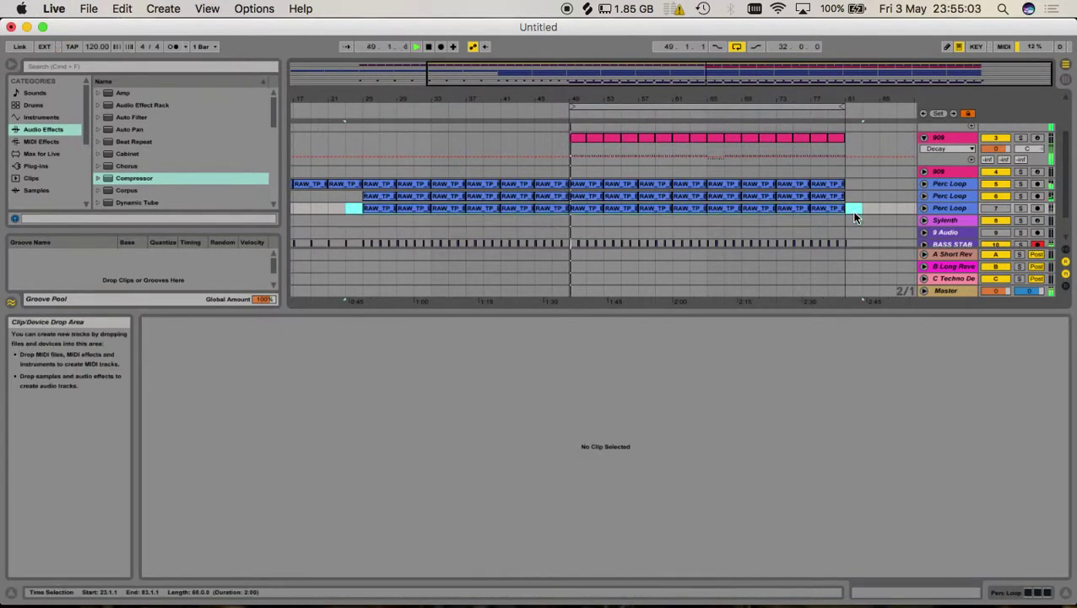
{"action": "key", "text": "Delete"}
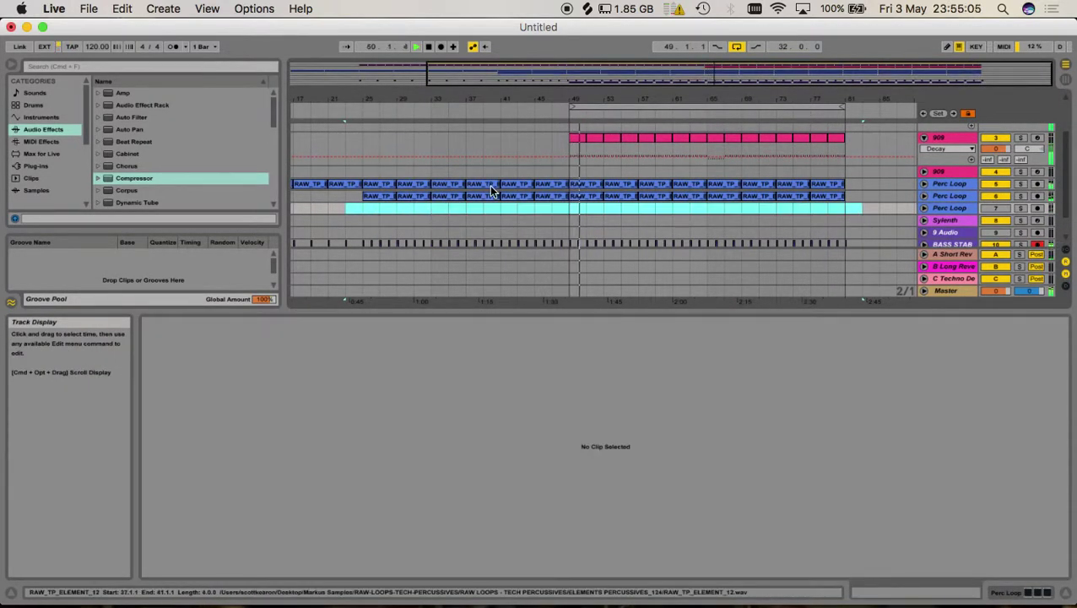
{"action": "left_click", "coordinate": [600, 213]}
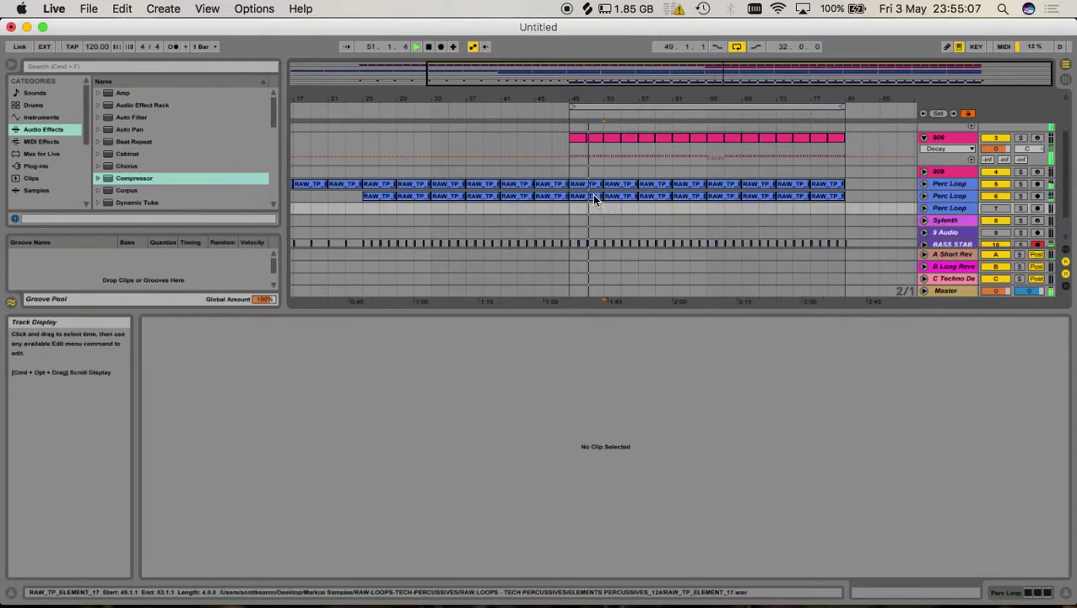
Try deactivating the clips at bars 49 and 53 on the first Perc Loop track in turn.
{"action": "left_click", "coordinate": [592, 186]}
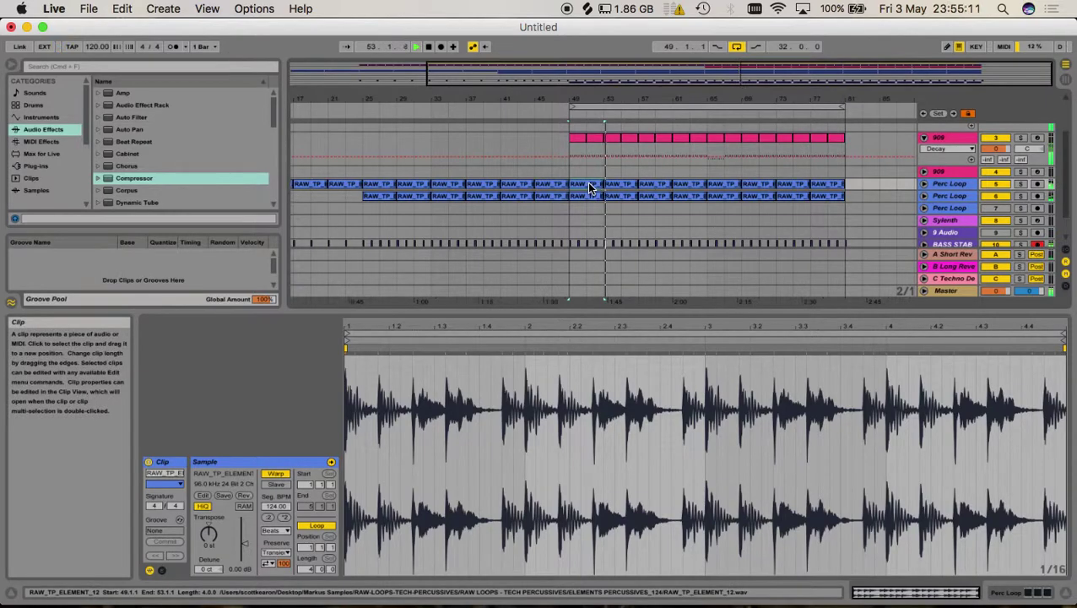
{"action": "left_click", "coordinate": [620, 184]}
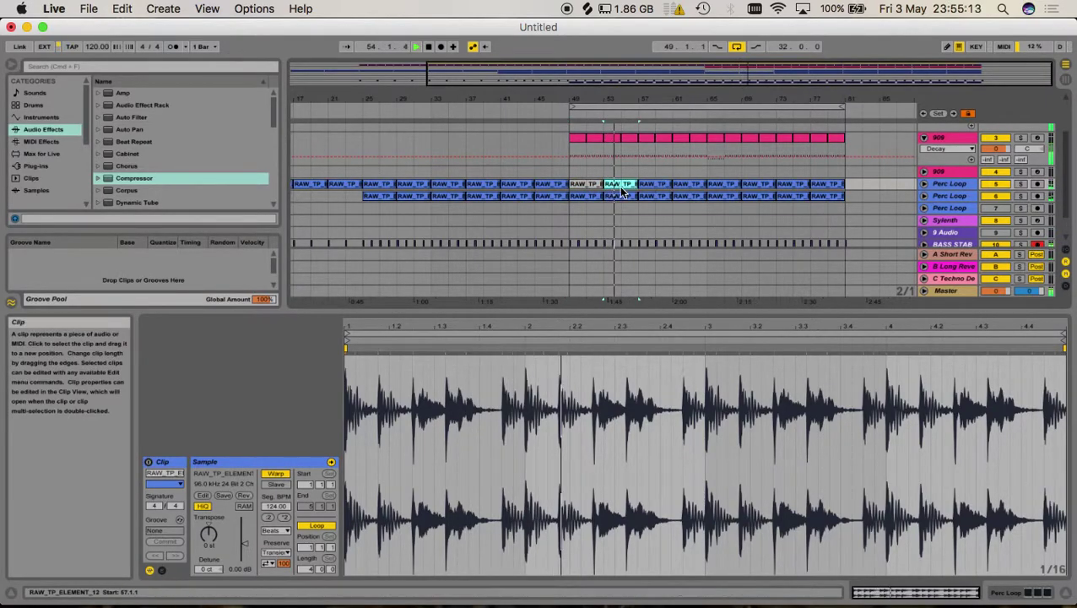
{"action": "left_click", "coordinate": [595, 184]}
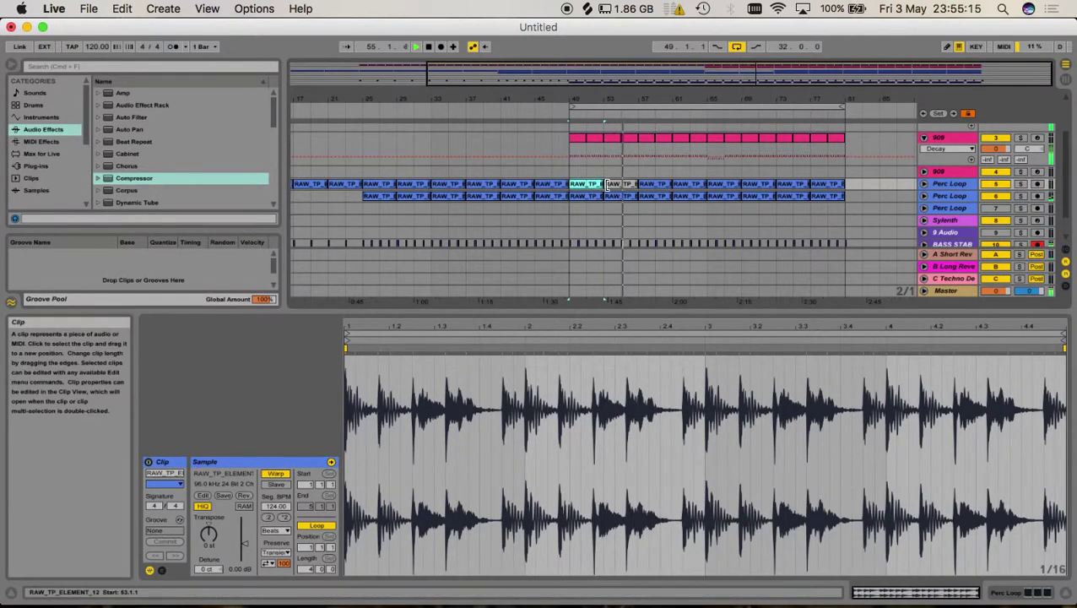
Deactivate the second Perc Loop track's clips at bars 49, 53, 65 and 69.
{"action": "left_click", "coordinate": [609, 195]}
{"action": "left_click", "coordinate": [611, 196]}
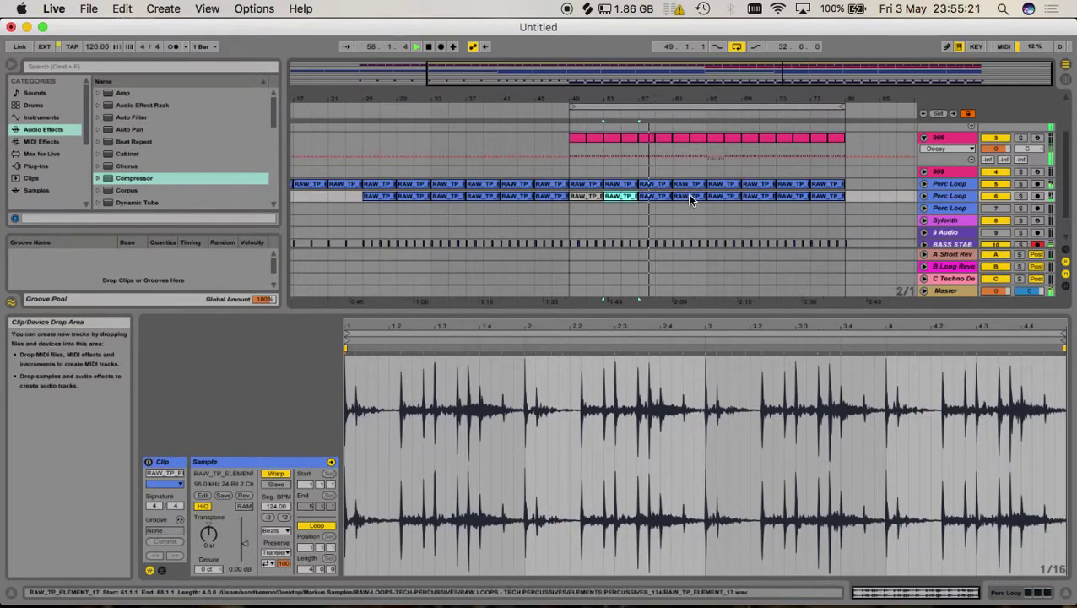
{"action": "scroll", "coordinate": [694, 199], "scroll_direction": "up", "scroll_amount": 3}
{"action": "scroll", "coordinate": [694, 199], "scroll_direction": "down", "scroll_amount": 5}
{"action": "scroll", "coordinate": [647, 226], "scroll_direction": "up", "scroll_amount": 2}
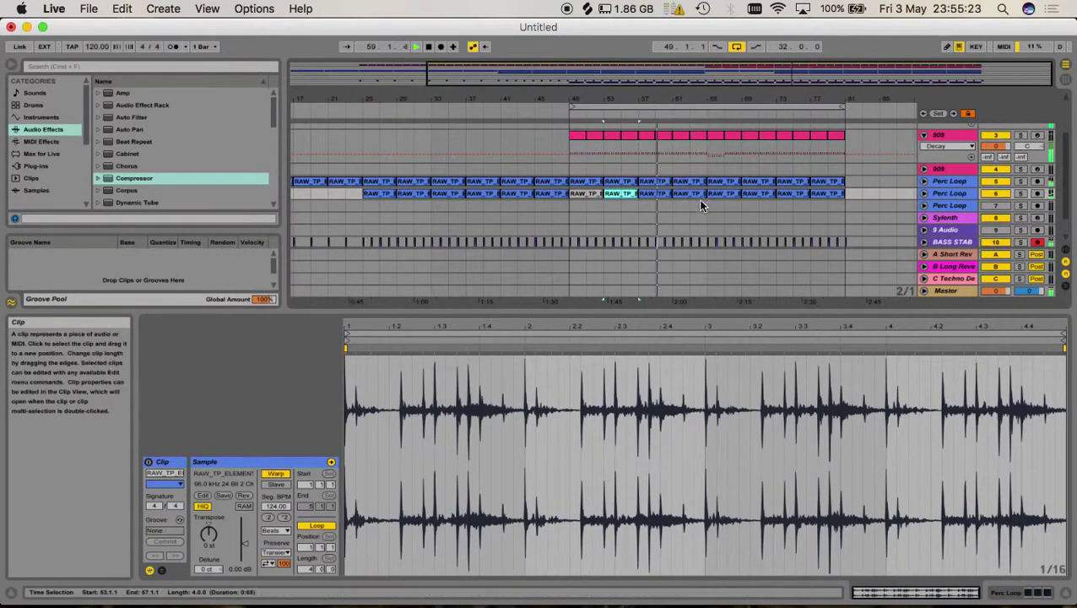
{"action": "left_click", "coordinate": [758, 204]}
{"action": "left_click", "coordinate": [759, 194]}
Duplicate the closed hi-hat clip at bar 65 on the first 909 track to bar 67.
{"action": "left_click", "coordinate": [716, 143]}
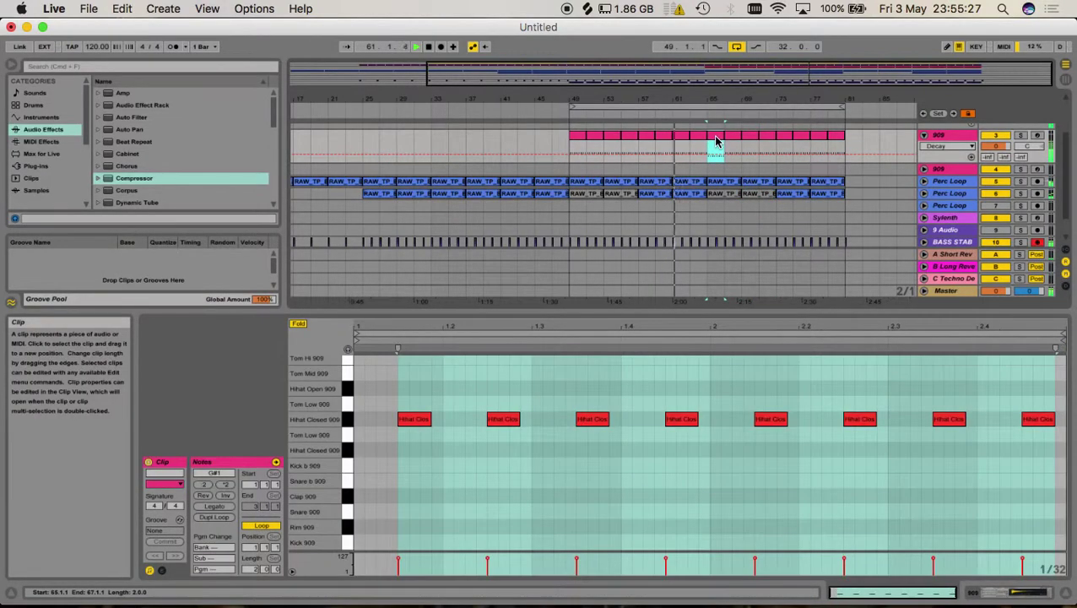
{"action": "left_click", "coordinate": [733, 143]}
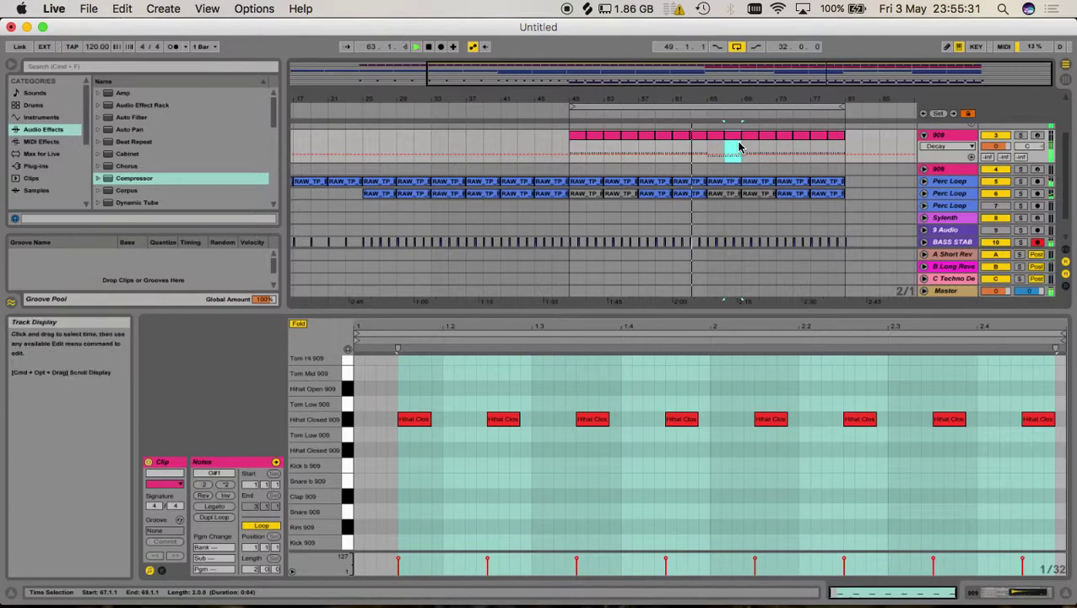
{"action": "scroll", "coordinate": [749, 155], "scroll_direction": "up", "scroll_amount": 3}
{"action": "scroll", "coordinate": [733, 172], "scroll_direction": "down", "scroll_amount": 2}
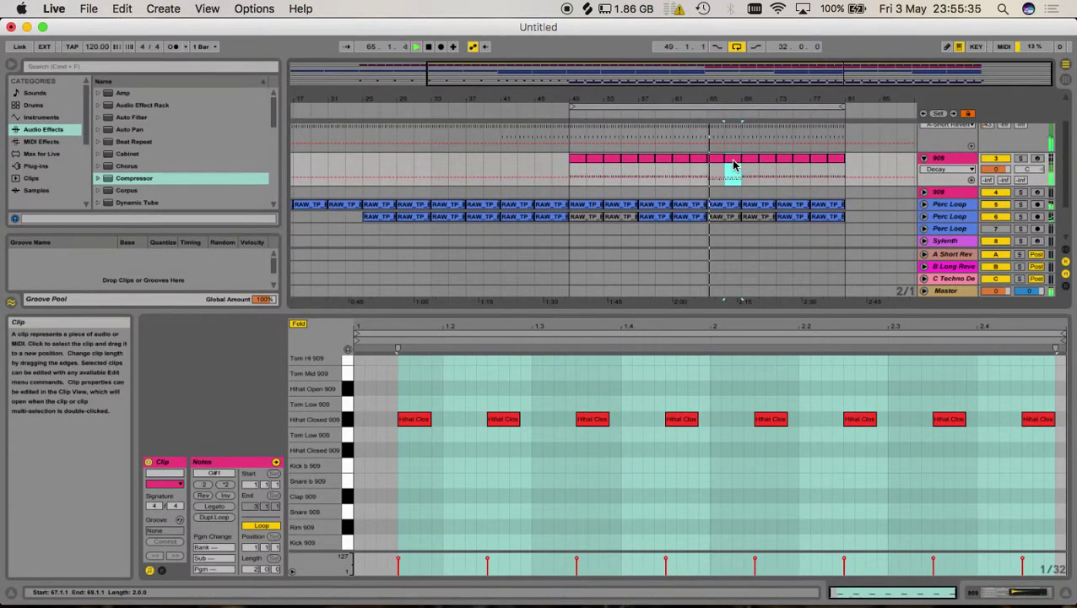
Show the first 909 track's devices and set the Hihat Closed pad's Decay to 48.4 ms and Glue to 70.
{"action": "left_click", "coordinate": [939, 158]}
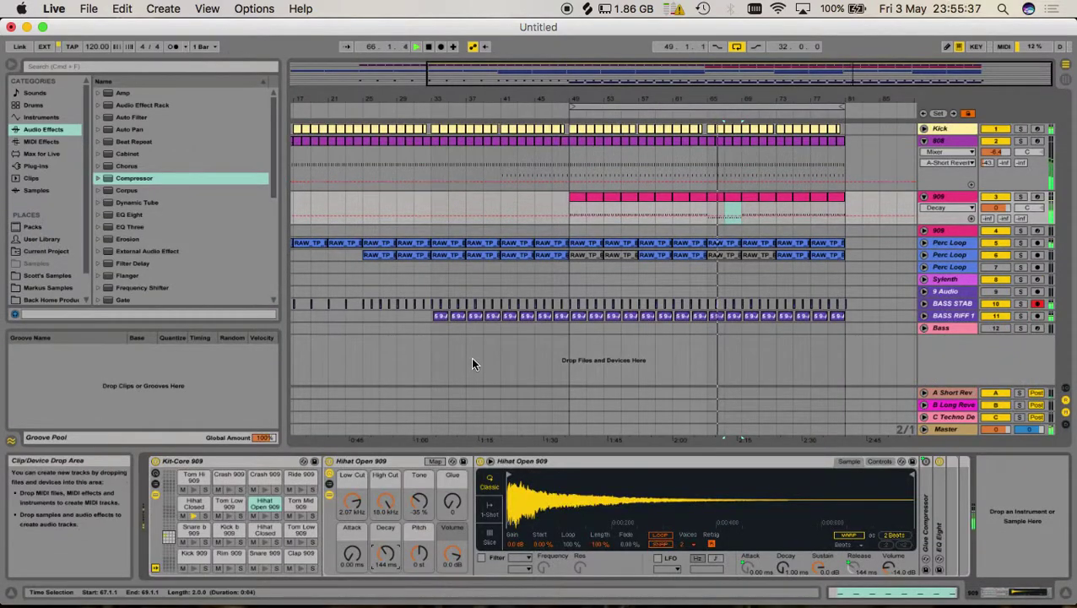
{"action": "left_click", "coordinate": [203, 509]}
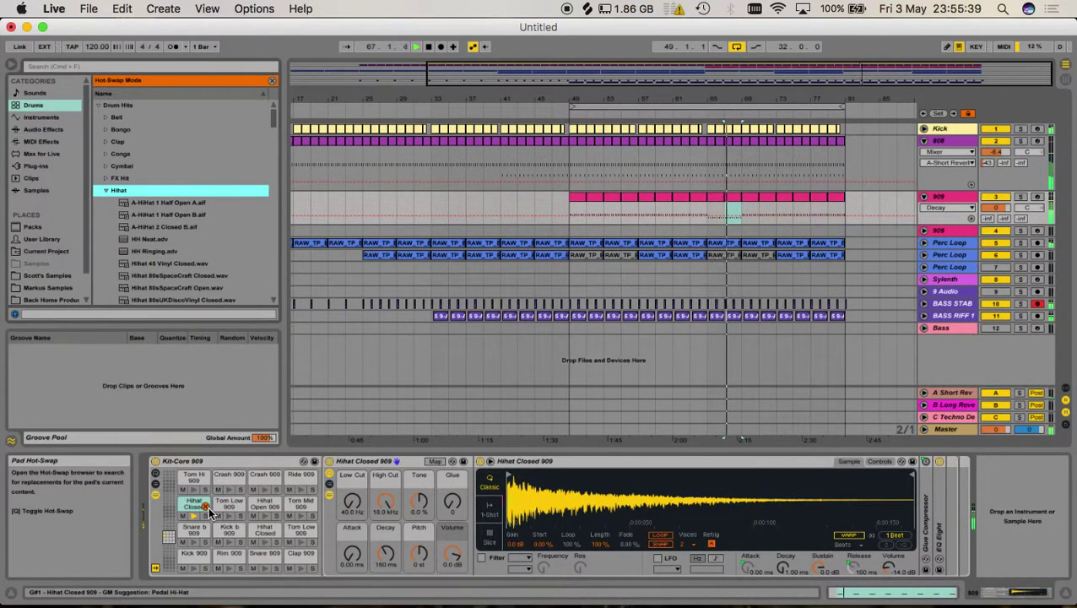
{"action": "left_click", "coordinate": [204, 505]}
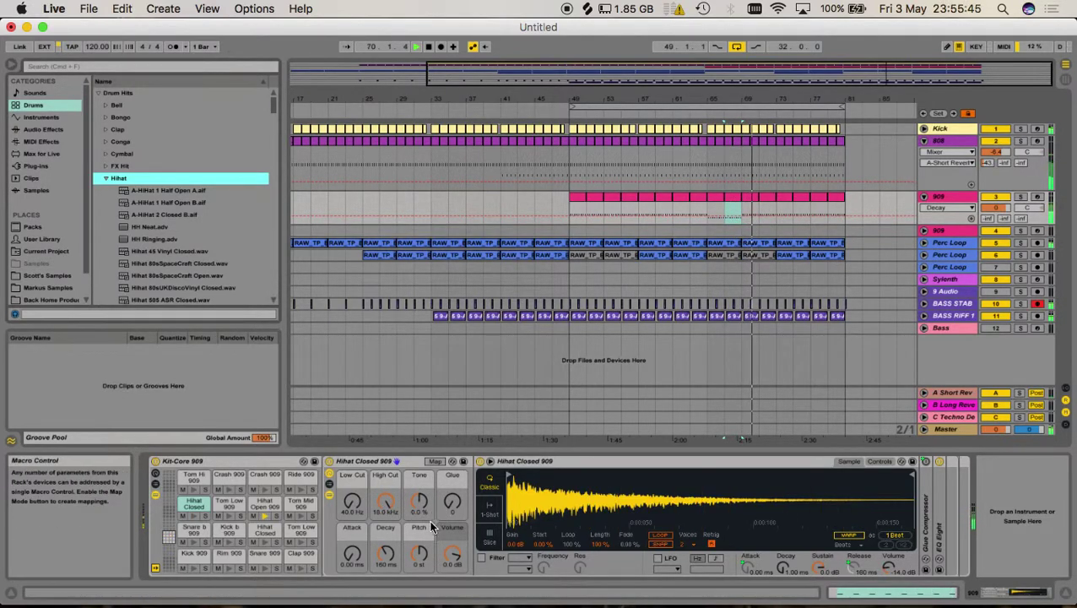
{"action": "left_click", "coordinate": [400, 549]}
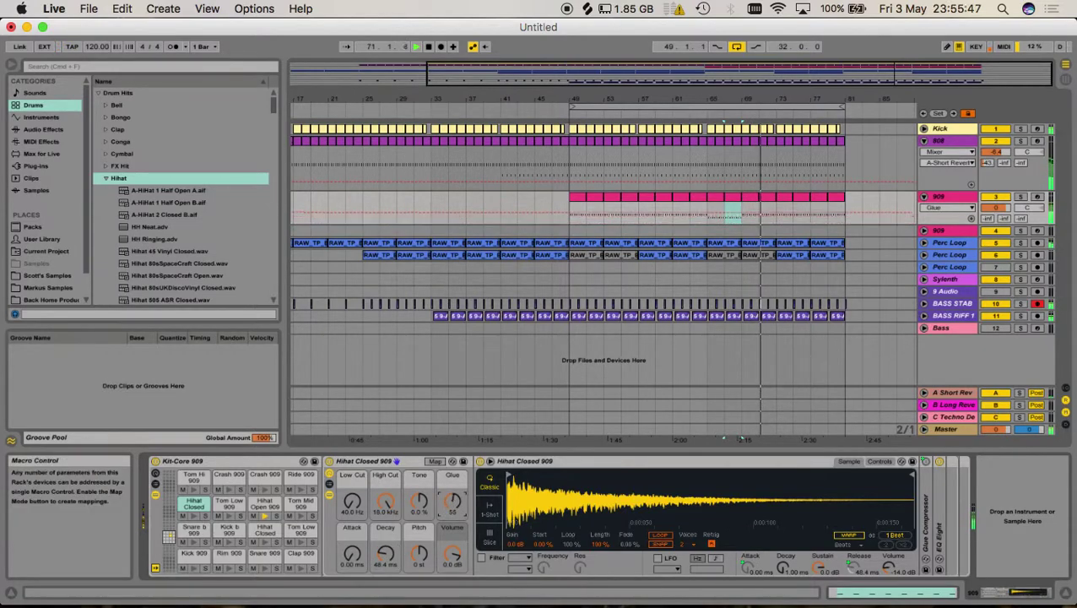
Copy the two closed hi-hat clips spanning bars 65 to 69 on the first 909 track to bar 73.
{"action": "left_click", "coordinate": [730, 199]}
{"action": "left_click_drag", "start_coordinate": [728, 200], "coordinate": [703, 202]}
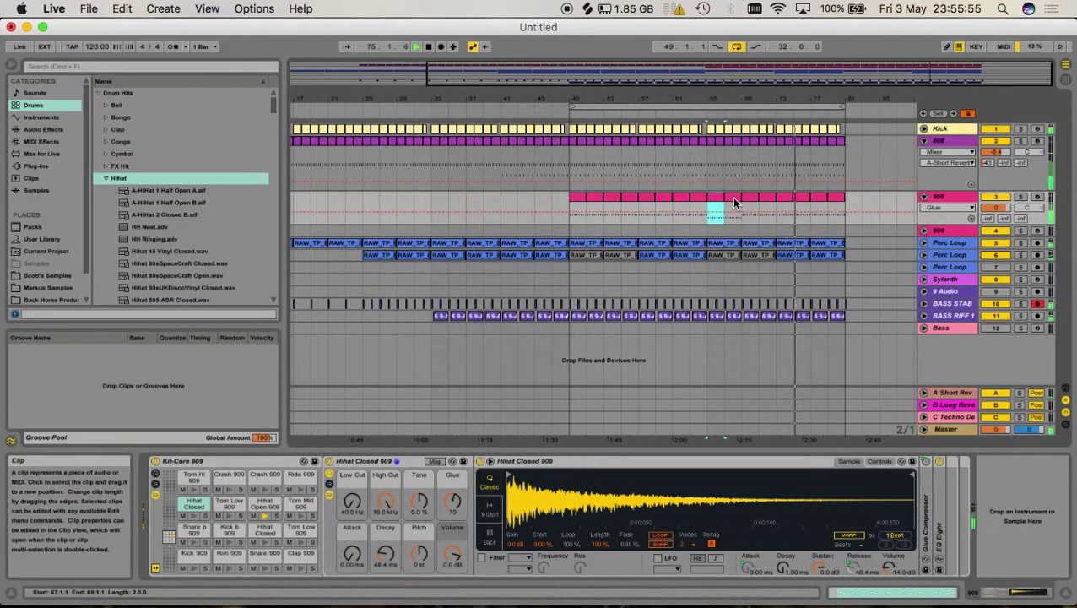
{"action": "right_click", "coordinate": [731, 197]}
{"action": "left_click", "coordinate": [719, 197]}
{"action": "left_click_drag", "start_coordinate": [718, 197], "coordinate": [715, 199]}
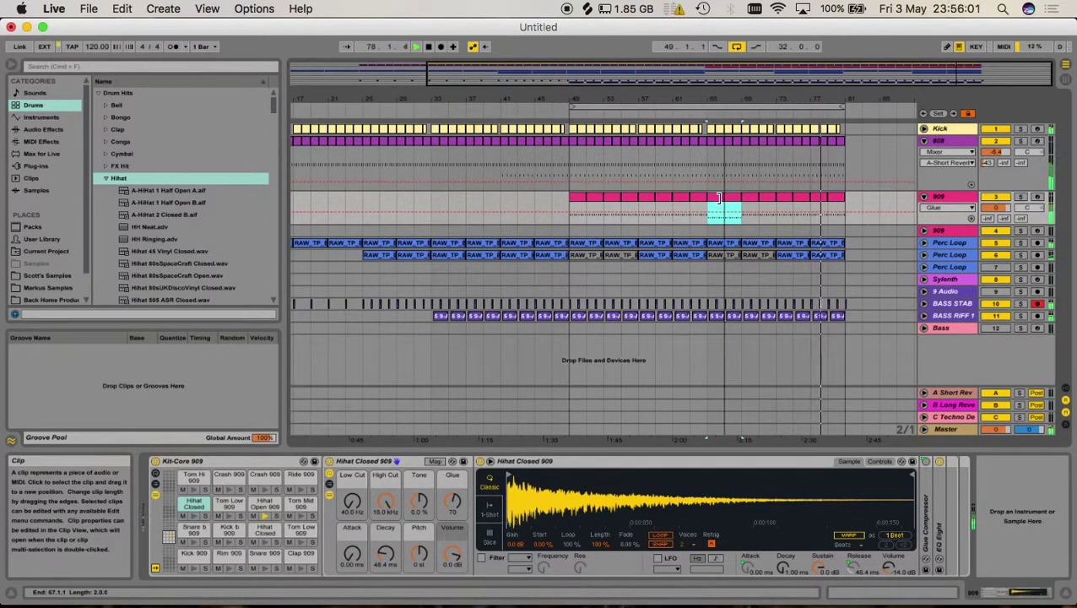
{"action": "left_click", "coordinate": [792, 200], "text": "shift"}
{"action": "left_click", "coordinate": [734, 203], "text": "shift"}
{"action": "left_click_drag", "start_coordinate": [743, 202], "coordinate": [811, 206]}
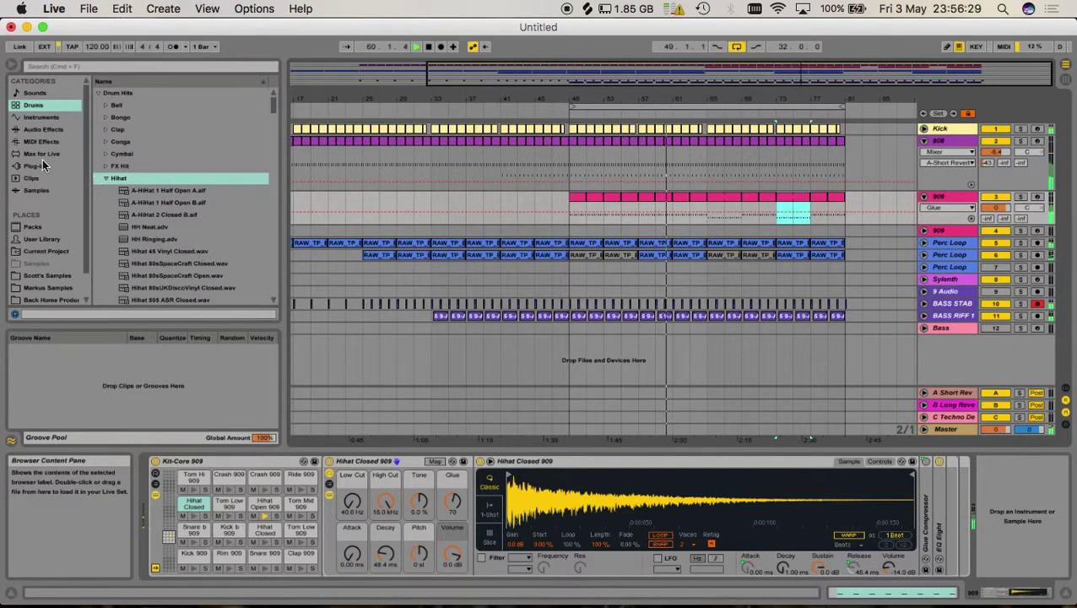
Browse the COVERT_TECHNO sample folder to RCT_WAV_LOOPS, RCT_COMBI_LPS and preview RCT_128_F_Combi_Clapton_Syn2.wav.
{"action": "left_click", "coordinate": [51, 275]}
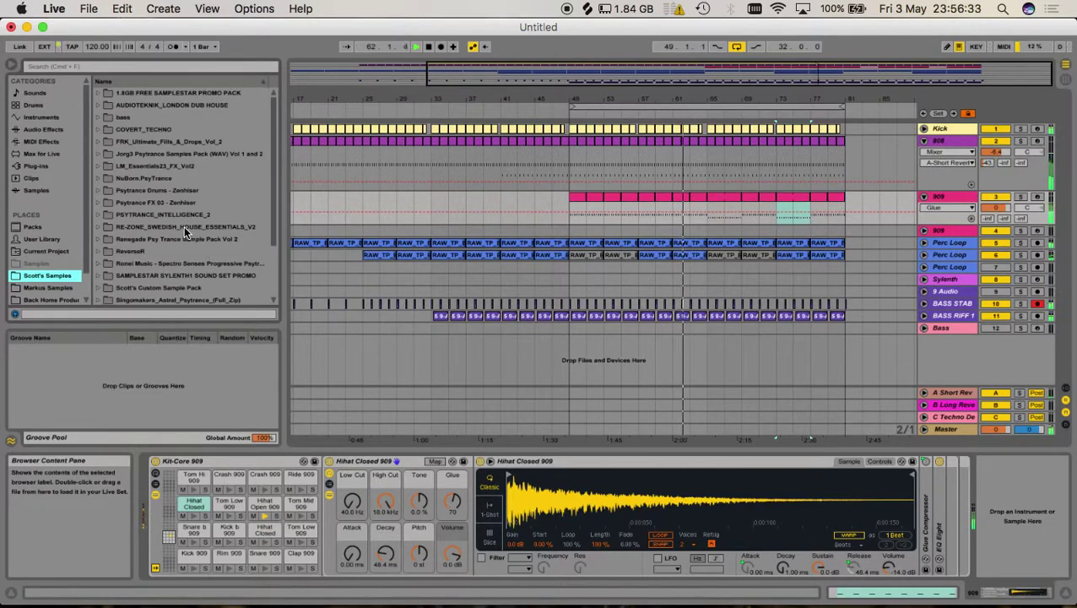
{"action": "left_click", "coordinate": [116, 130]}
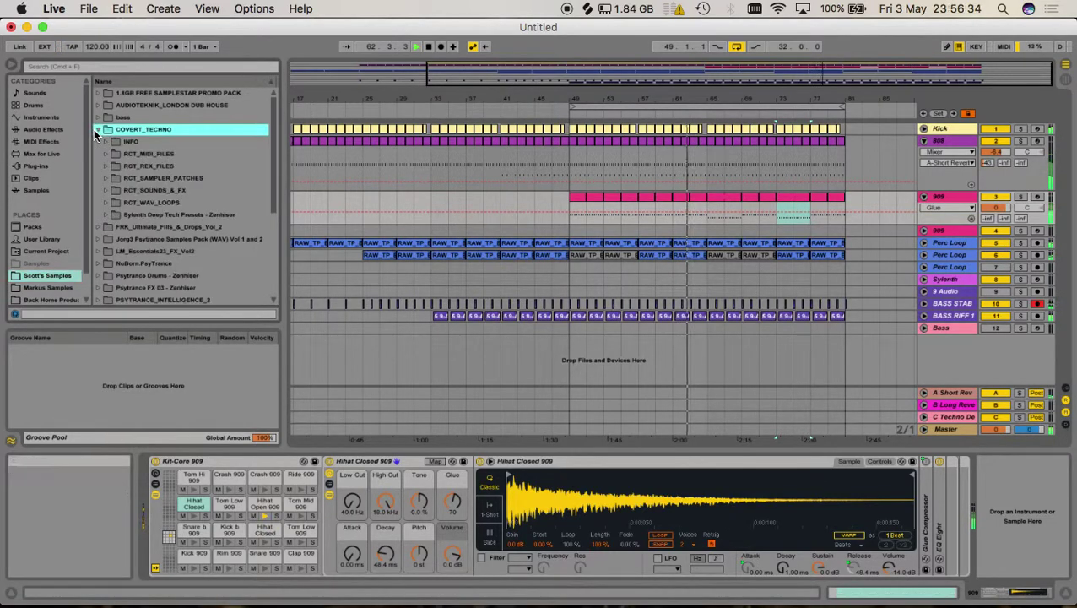
{"action": "left_click", "coordinate": [105, 202]}
{"action": "left_click", "coordinate": [113, 226]}
{"action": "scroll", "coordinate": [158, 243], "scroll_direction": "down", "scroll_amount": 6}
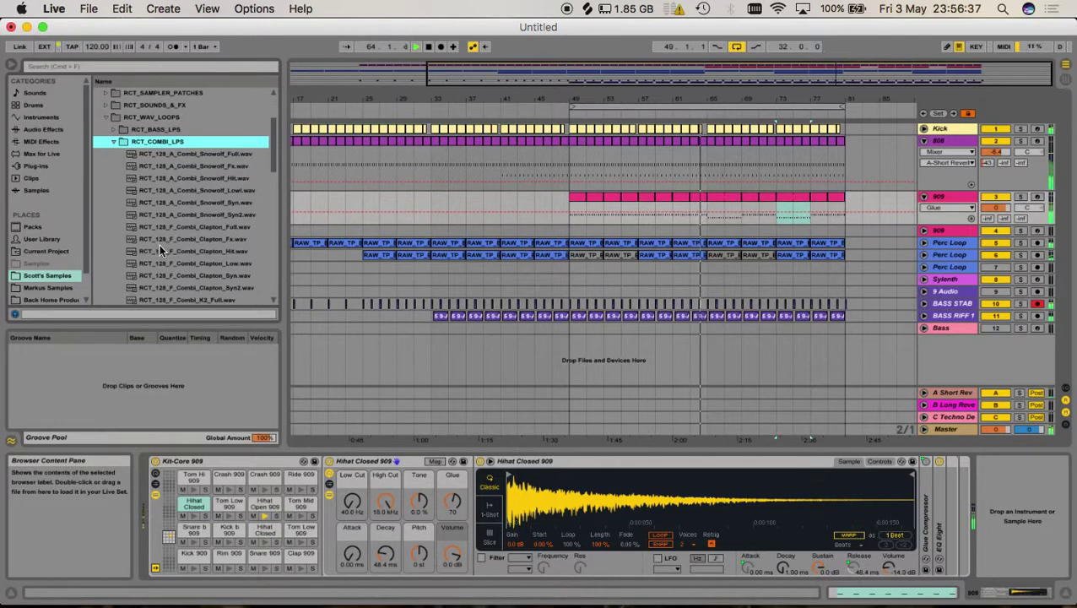
{"action": "left_click", "coordinate": [191, 226]}
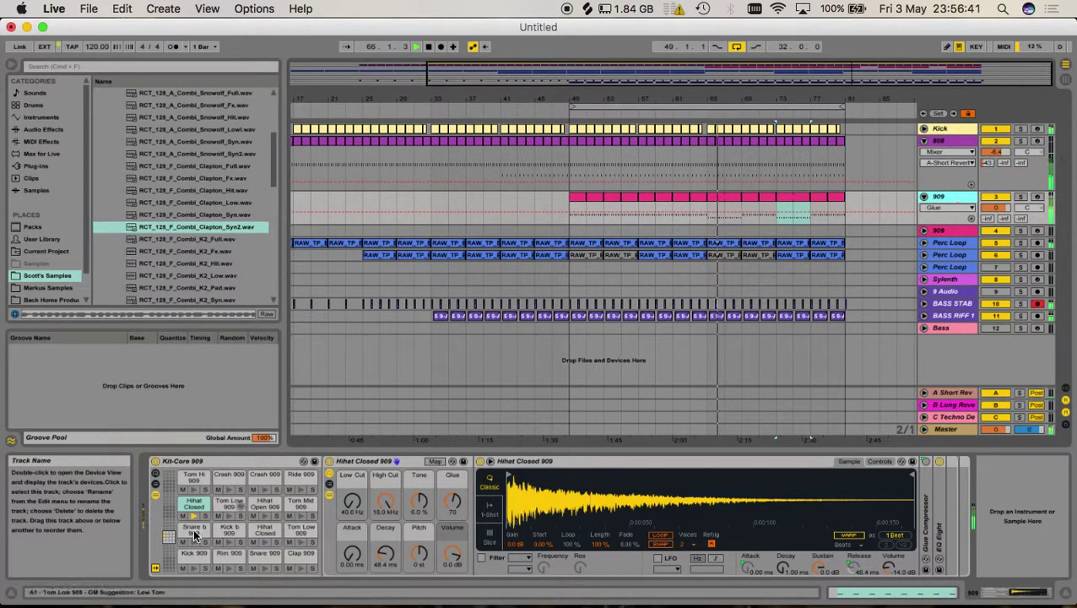
Set the Hihat Closed 909 rack's Volume to -6.292 dB, Low Cut to 2.64 kHz and Tone to -31 %.
{"action": "left_click", "coordinate": [456, 505]}
{"action": "left_click_drag", "start_coordinate": [453, 551], "coordinate": [452, 561]}
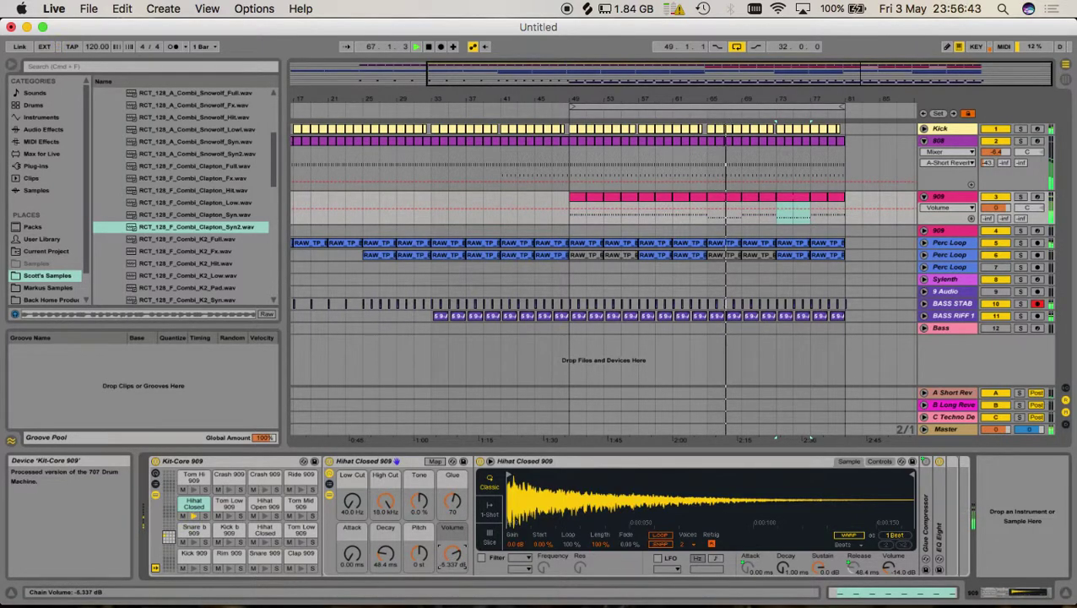
{"action": "left_click_drag", "start_coordinate": [353, 502], "coordinate": [352, 473]}
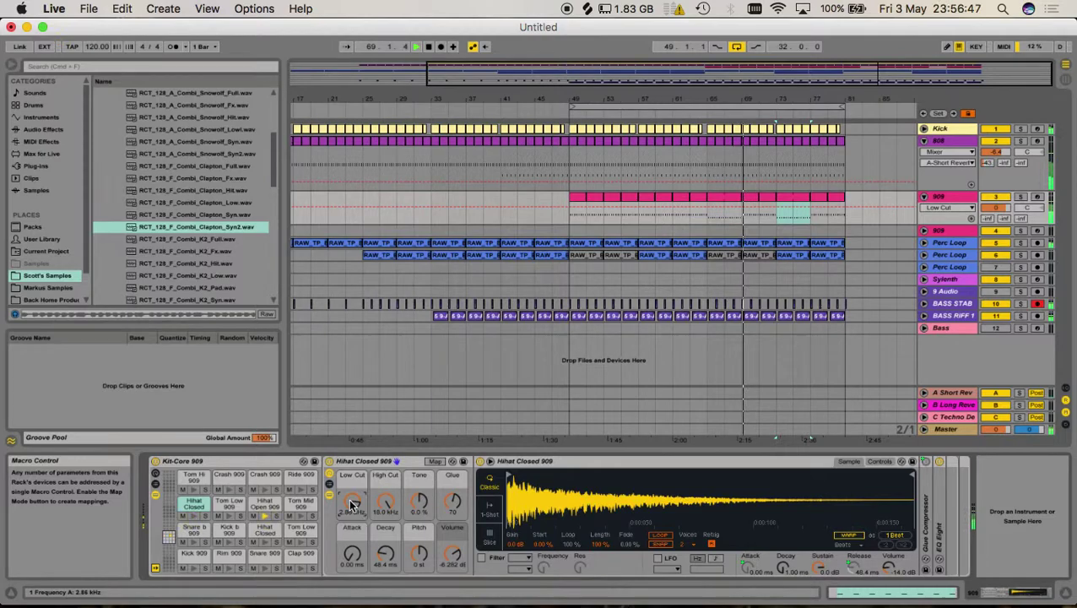
{"action": "left_click", "coordinate": [729, 200]}
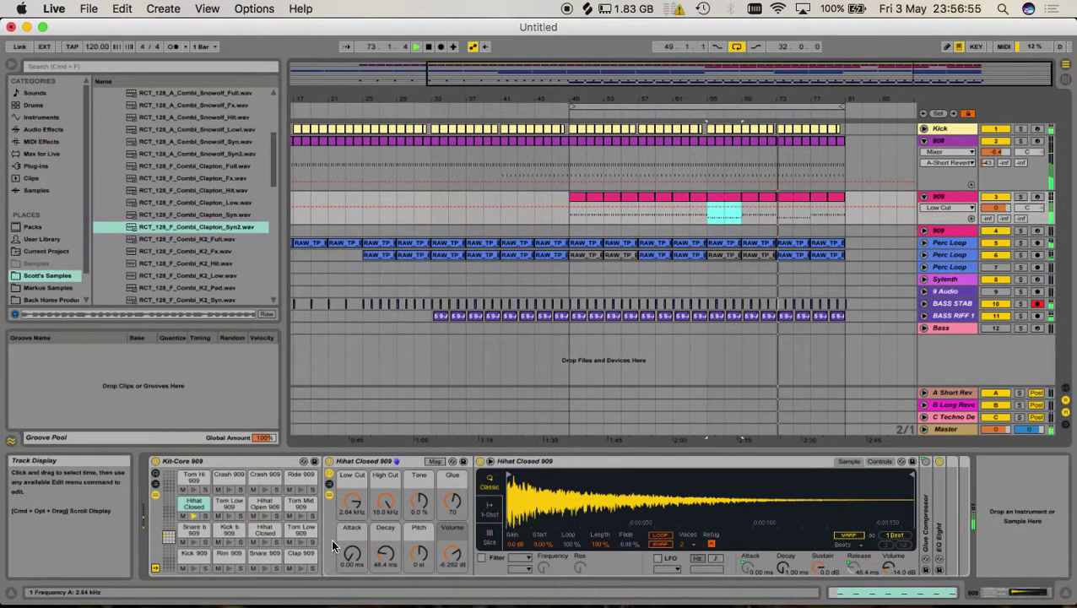
{"action": "left_click", "coordinate": [418, 503]}
{"action": "mouse_move", "coordinate": [418, 503]}
{"action": "left_mouse_down"}
{"action": "mouse_move", "coordinate": [419, 520]}
{"action": "mouse_move", "coordinate": [419, 510]}
{"action": "left_mouse_up"}
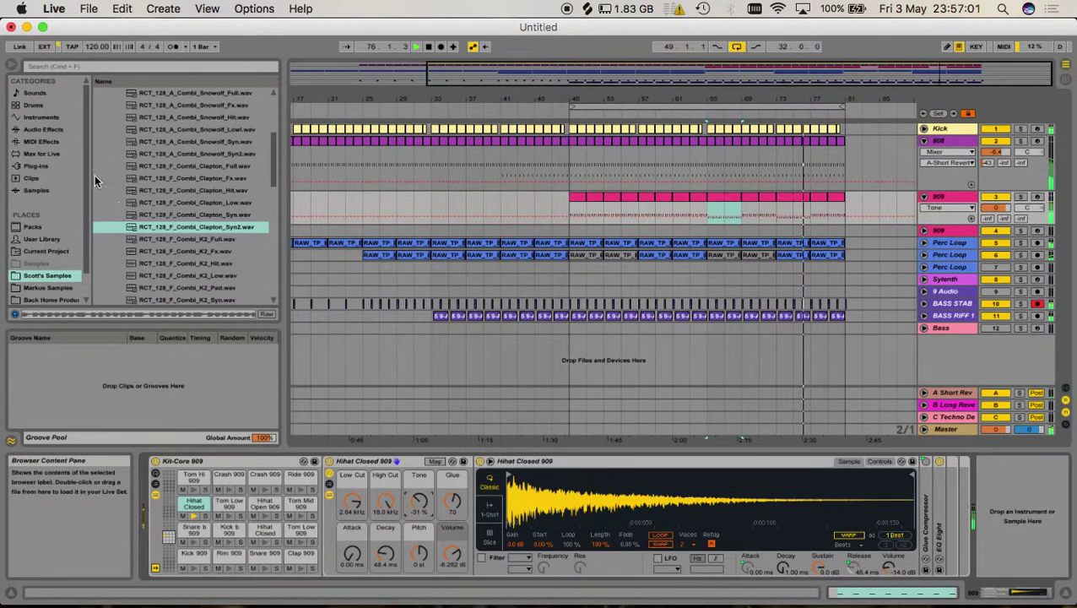
List the audio effects in the browser and move the arrangement loop's start to bar 65.
{"action": "left_click", "coordinate": [48, 165]}
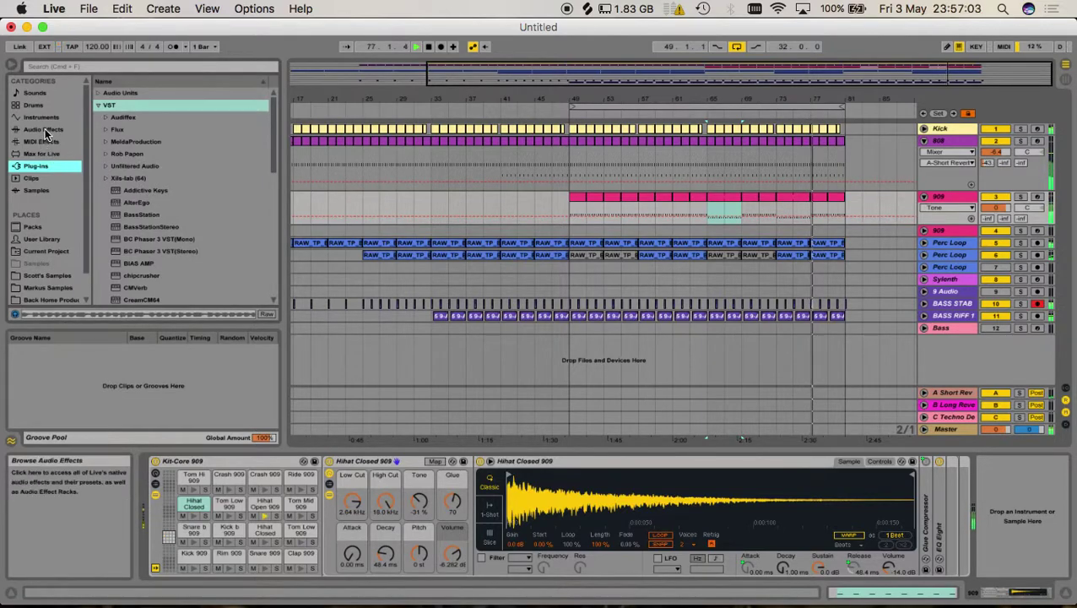
{"action": "left_click", "coordinate": [44, 128]}
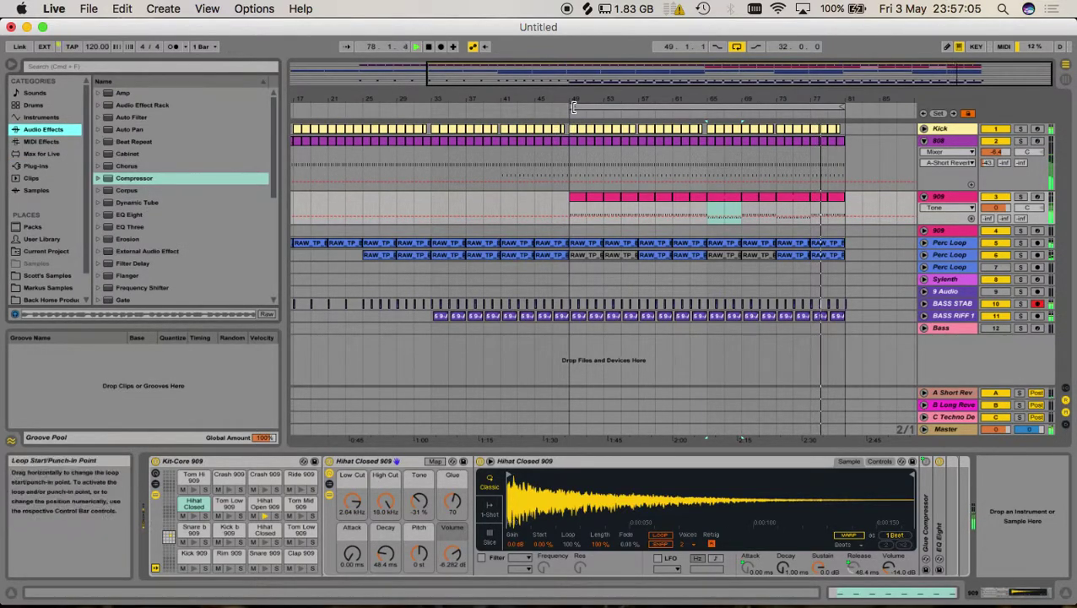
{"action": "left_click_drag", "start_coordinate": [574, 106], "coordinate": [709, 106]}
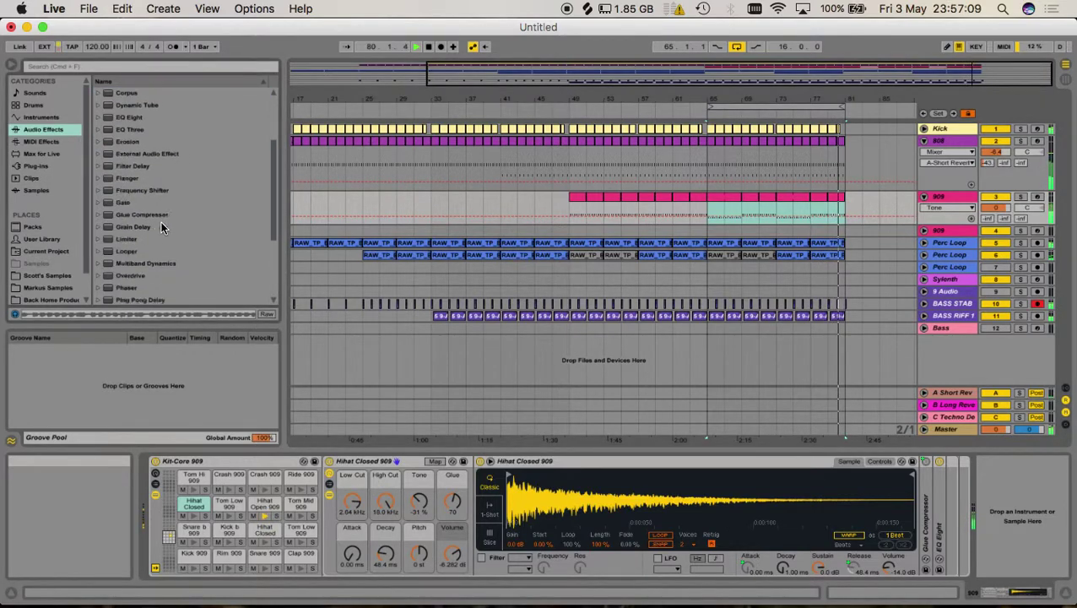
Add a Simple Delay after the Simpler in the Hihat Closed chain and pan the Simpler slightly left.
{"action": "scroll", "coordinate": [160, 229], "scroll_direction": "down", "scroll_amount": 5}
{"action": "mouse_move", "coordinate": [169, 237]}
{"action": "left_mouse_down"}
{"action": "mouse_move", "coordinate": [957, 516]}
{"action": "mouse_move", "coordinate": [895, 518]}
{"action": "left_mouse_up"}
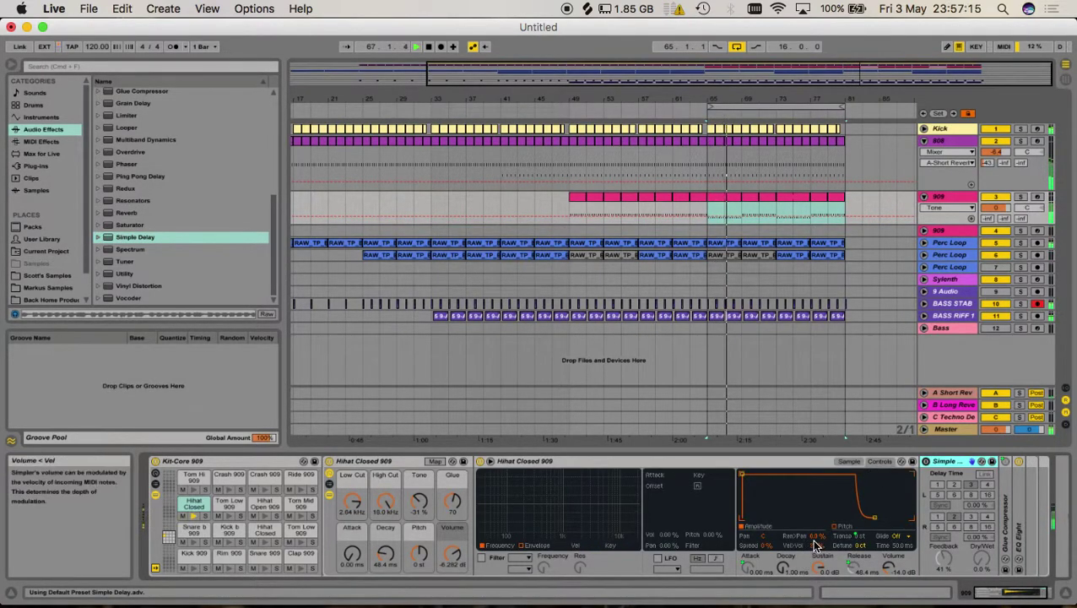
{"action": "left_click", "coordinate": [764, 535]}
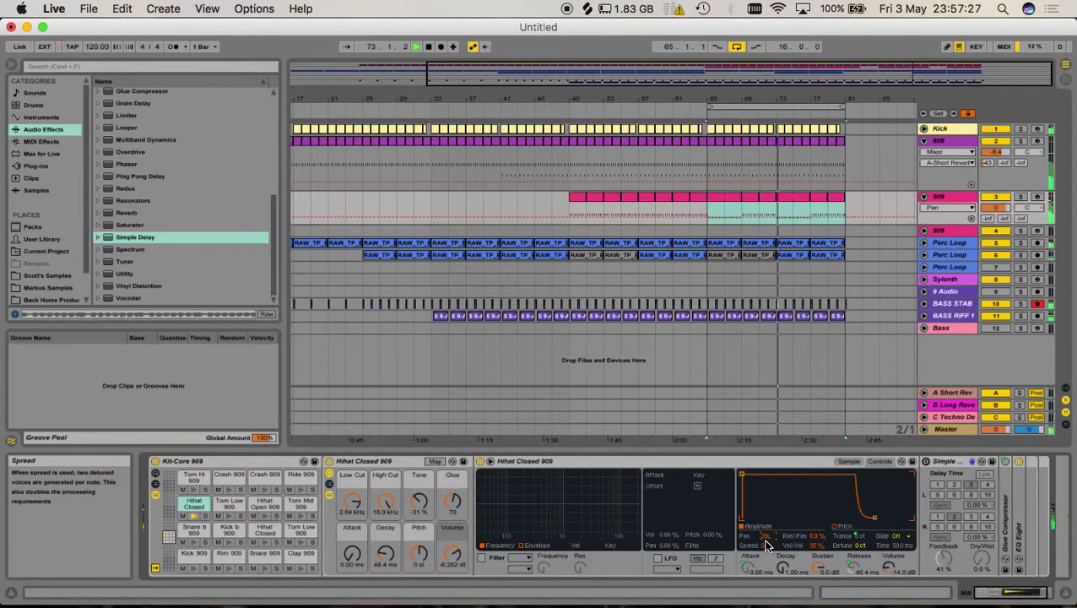
Switch both Simple Delay channels to time mode, with the left at 1.00 ms and the right at 31.4 ms.
{"action": "left_click", "coordinate": [926, 461]}
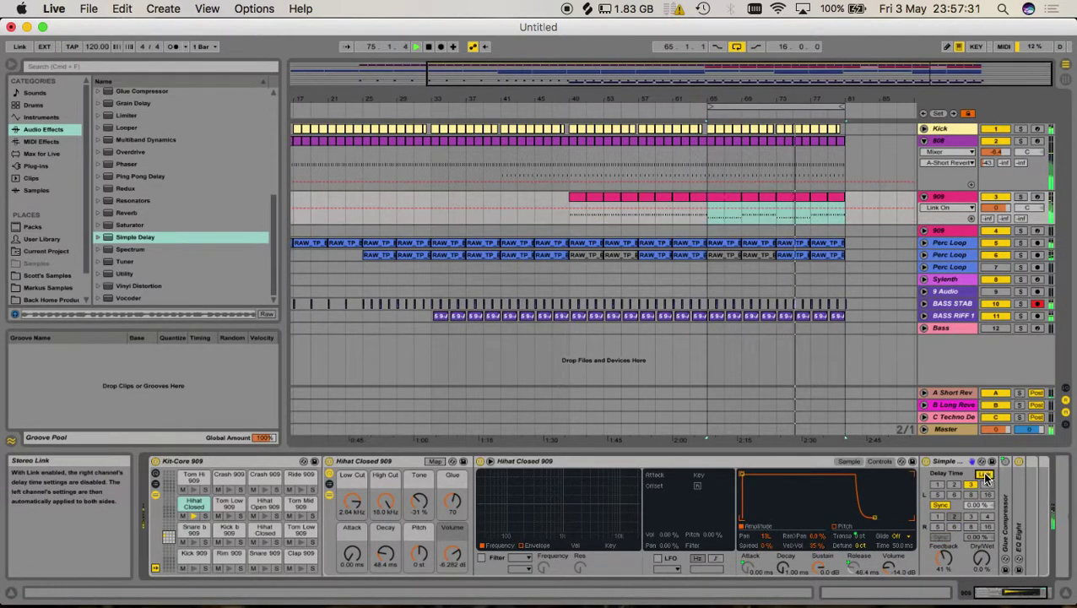
{"action": "left_click", "coordinate": [939, 505]}
{"action": "left_click", "coordinate": [941, 537]}
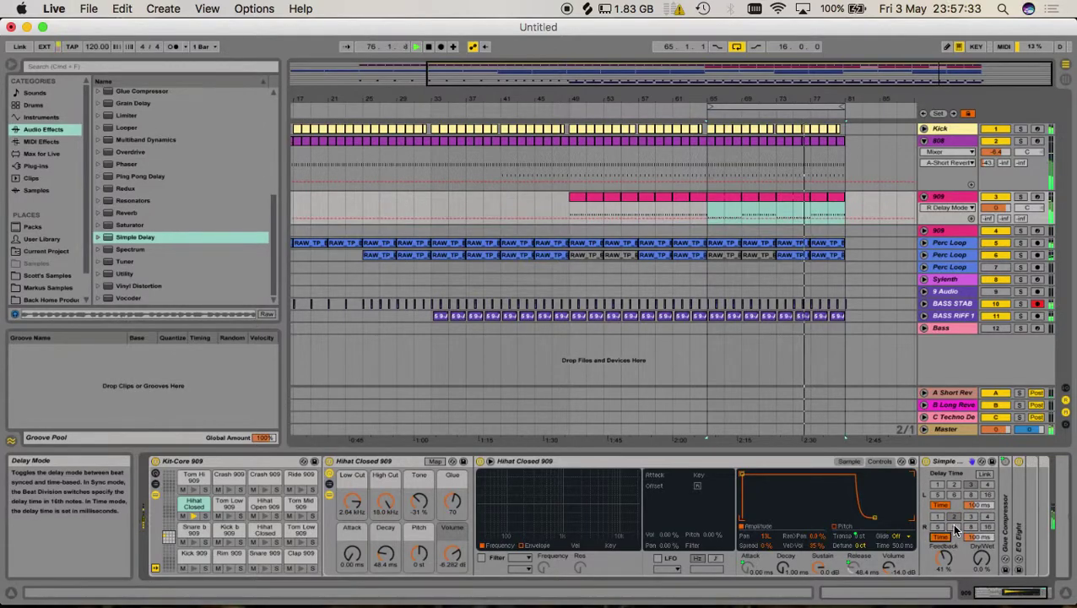
{"action": "left_click_drag", "start_coordinate": [973, 541], "coordinate": [981, 506]}
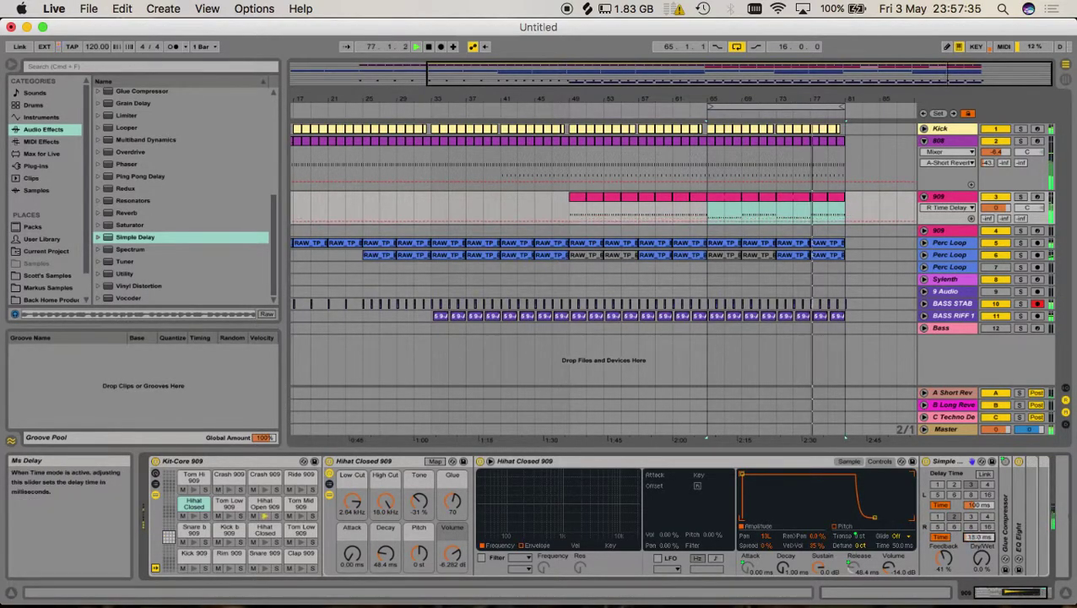
{"action": "left_click", "coordinate": [981, 507]}
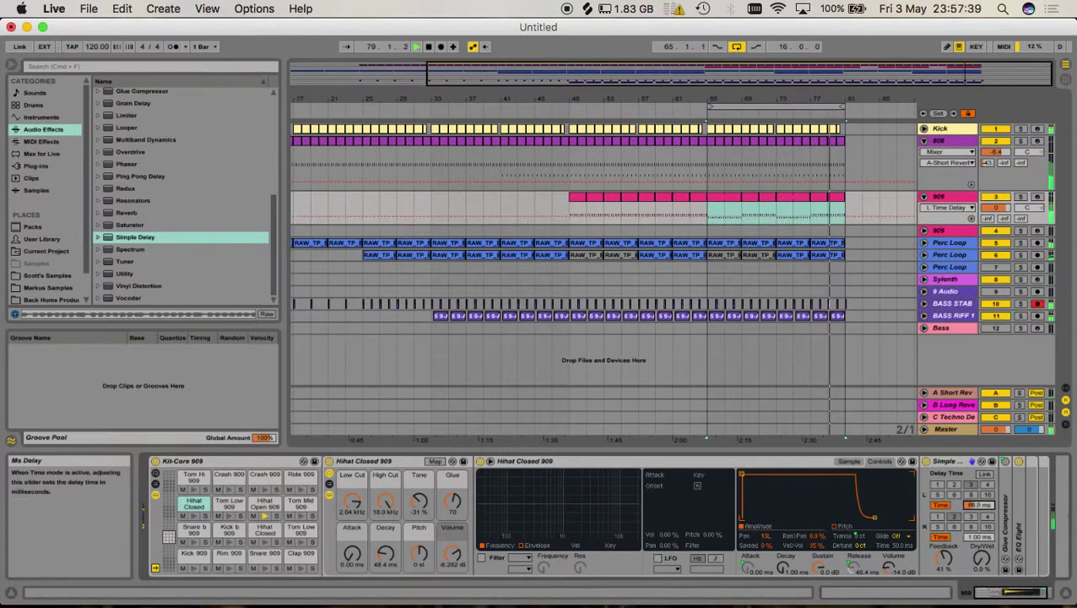
{"action": "left_click_drag", "start_coordinate": [980, 537], "coordinate": [980, 510]}
Set the Simple Delay's Feedback to 15 % and its Dry/Wet to 37 %.
{"action": "left_click", "coordinate": [981, 558]}
{"action": "left_click", "coordinate": [947, 557]}
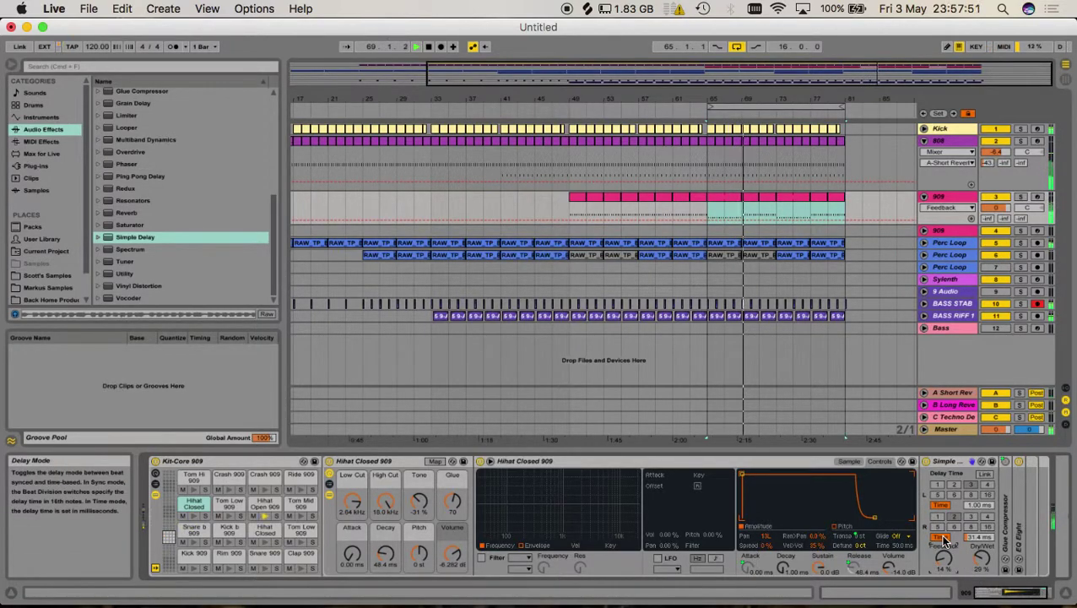
{"action": "left_click_drag", "start_coordinate": [944, 559], "coordinate": [944, 562]}
{"action": "left_click", "coordinate": [981, 560]}
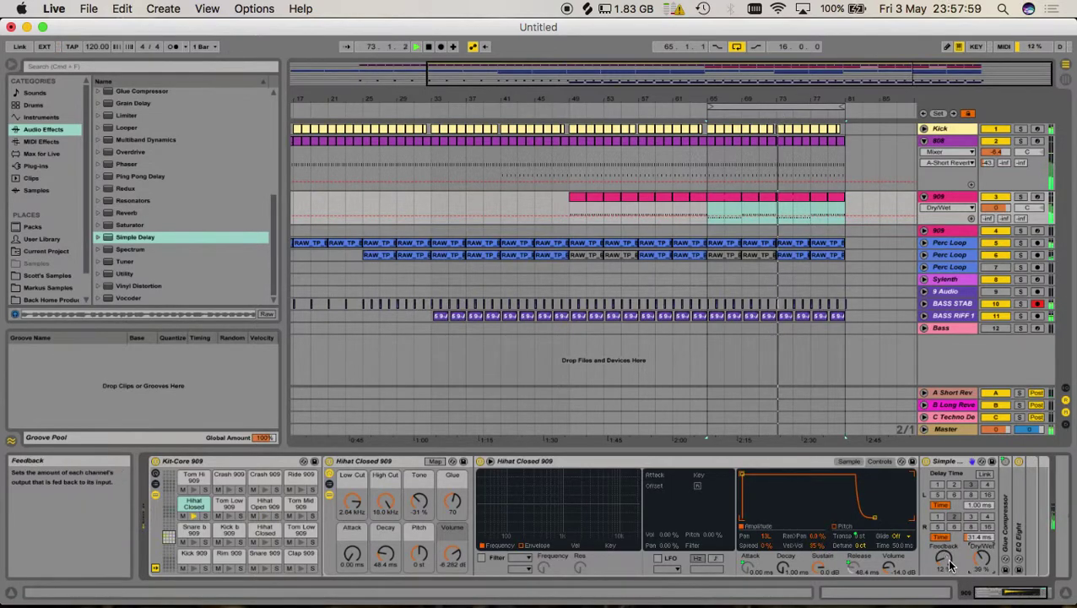
{"action": "left_click", "coordinate": [945, 559]}
{"action": "left_click_drag", "start_coordinate": [944, 559], "coordinate": [944, 586]}
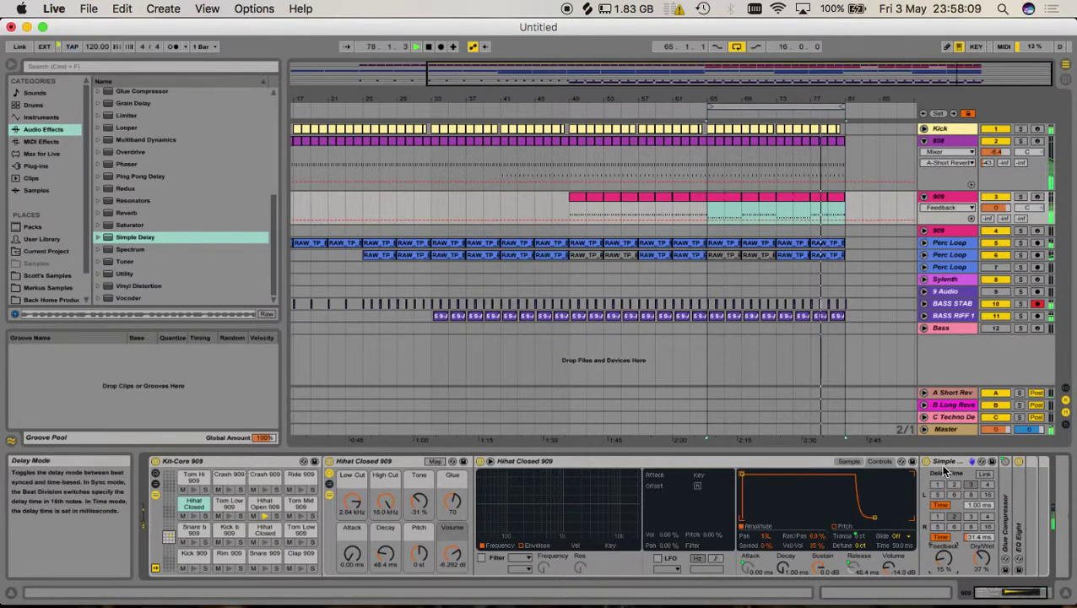
Move the Simple Delay to the end of the 909 track's device chain, with Feedback at 19 % and Dry/Wet at 48 %.
{"action": "left_click", "coordinate": [971, 465]}
{"action": "scroll", "coordinate": [1054, 492], "scroll_direction": "right", "scroll_amount": 2}
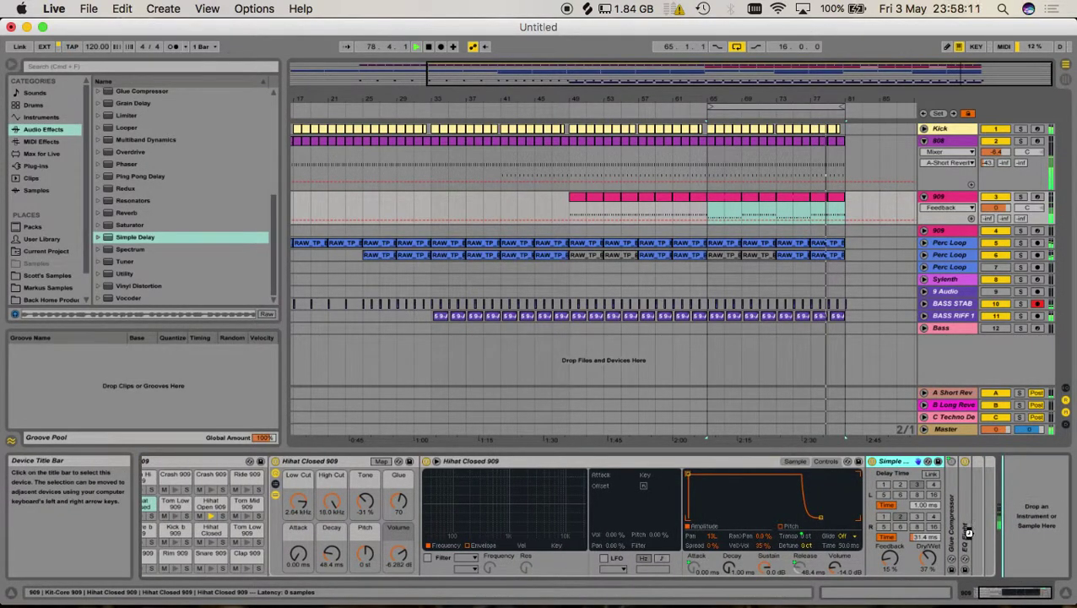
{"action": "left_click_drag", "start_coordinate": [968, 532], "coordinate": [969, 533]}
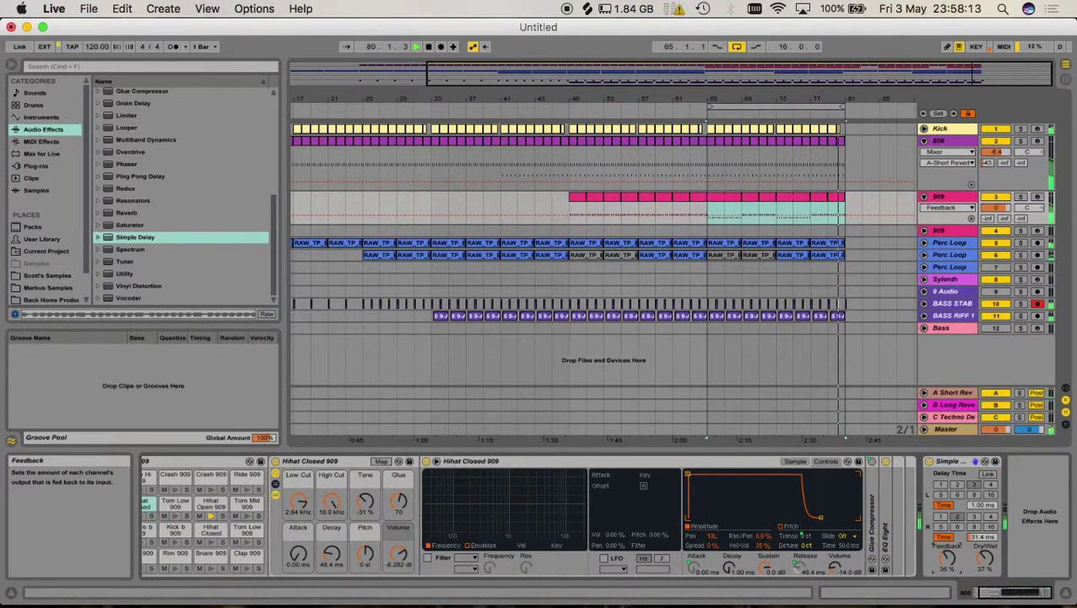
{"action": "left_click", "coordinate": [985, 557]}
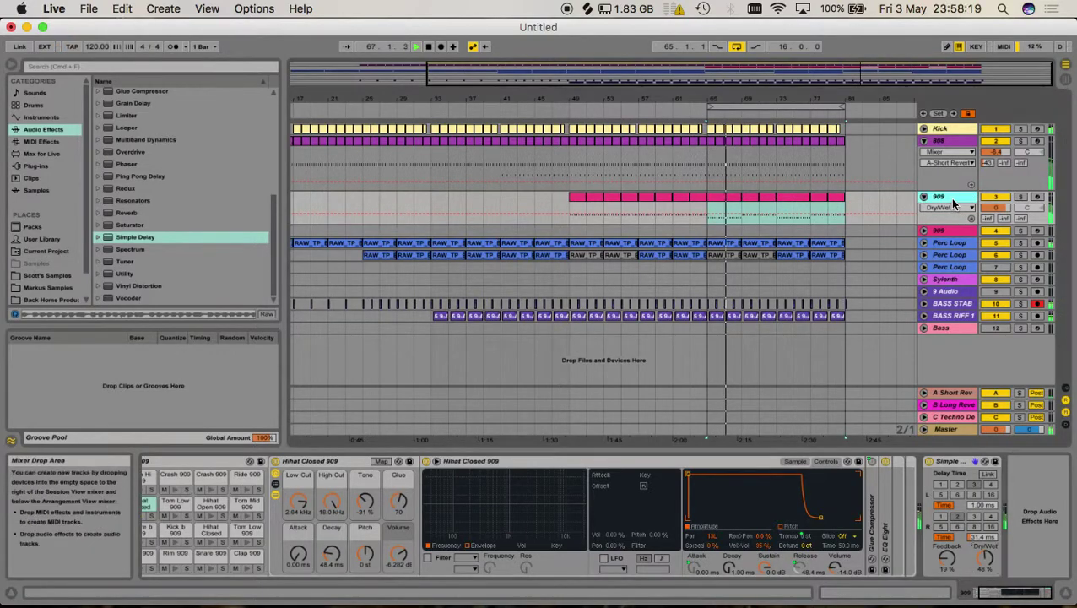
Insert an audio track after the first 909 track and display its input and output routing in the Session View.
{"action": "right_click", "coordinate": [951, 199]}
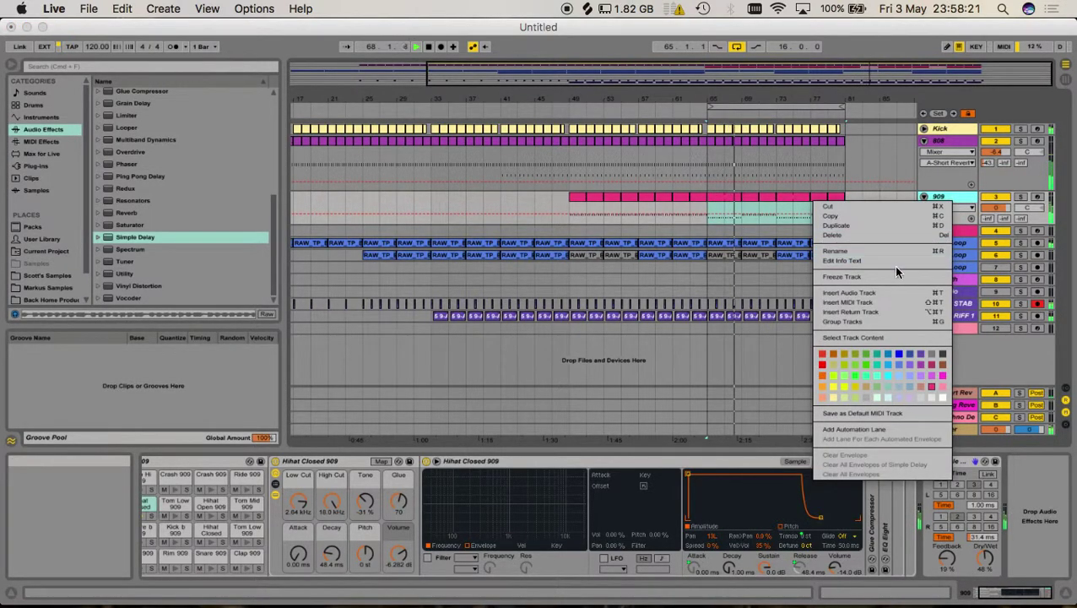
{"action": "left_click", "coordinate": [887, 293]}
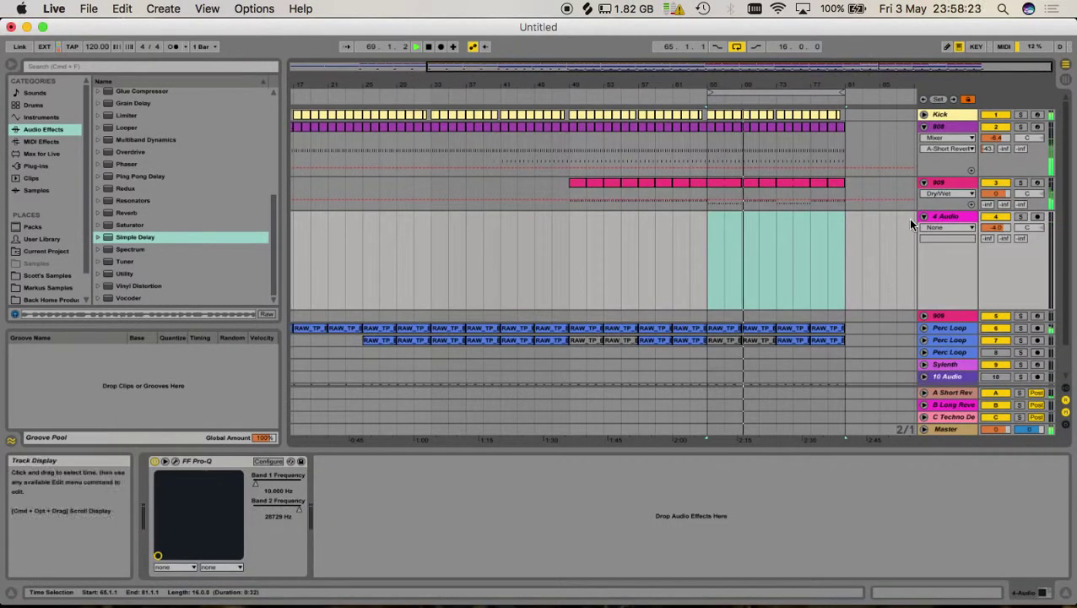
{"action": "key", "text": "Tab"}
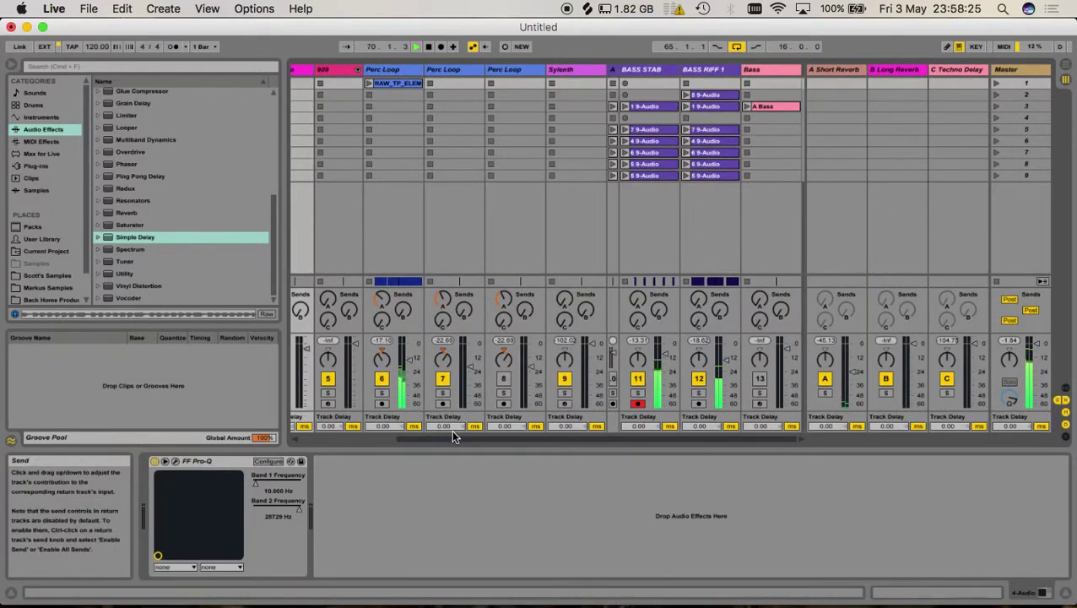
{"action": "left_click_drag", "start_coordinate": [447, 437], "coordinate": [318, 440]}
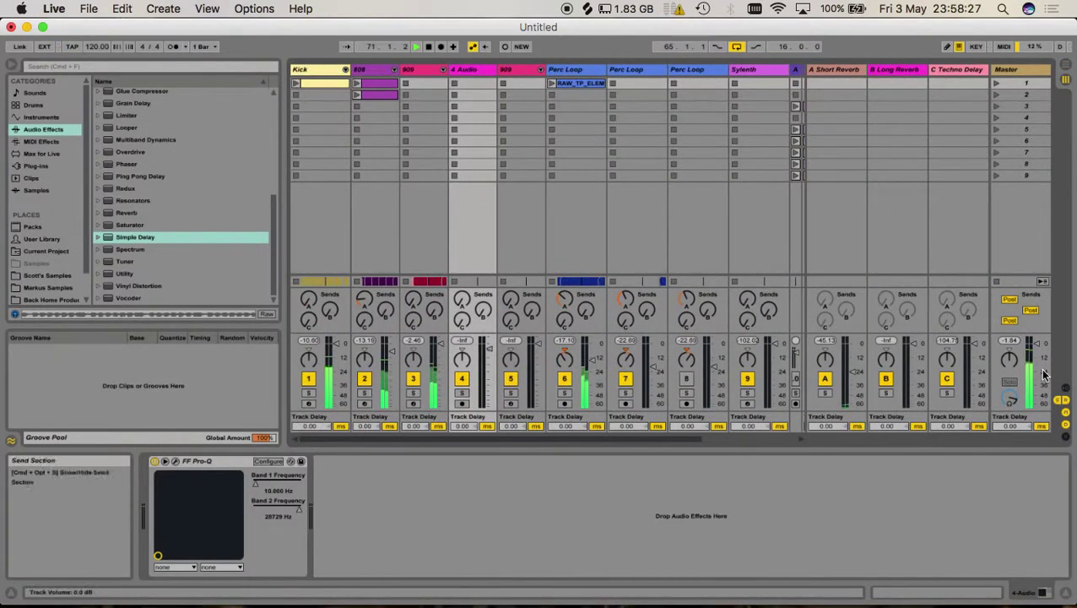
{"action": "left_click", "coordinate": [1065, 389]}
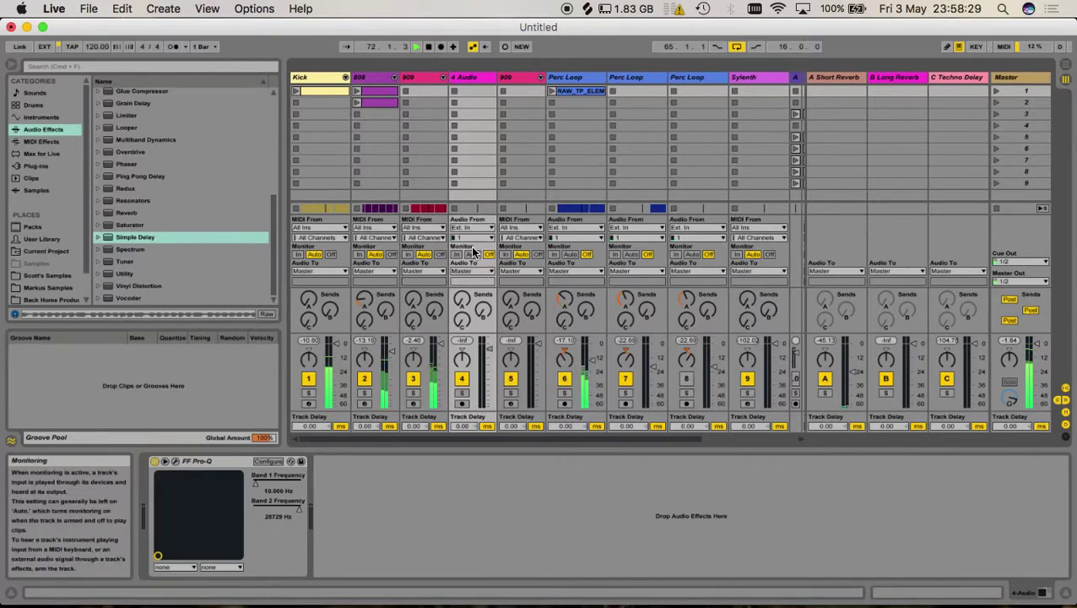
{"action": "left_click", "coordinate": [428, 268]}
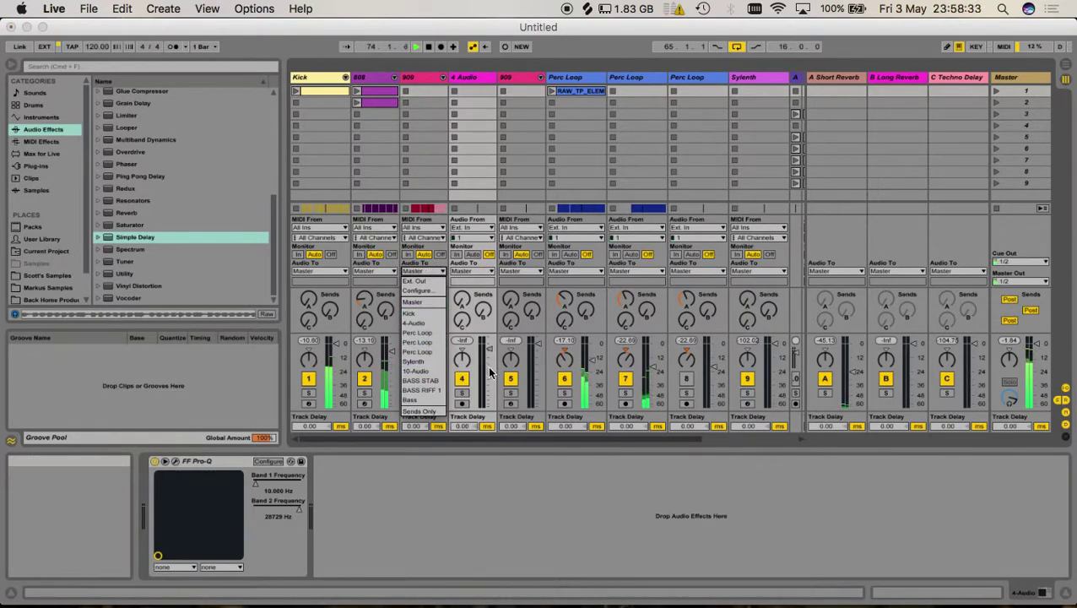
{"action": "key", "text": "Escape"}
{"action": "left_click", "coordinate": [422, 272]}
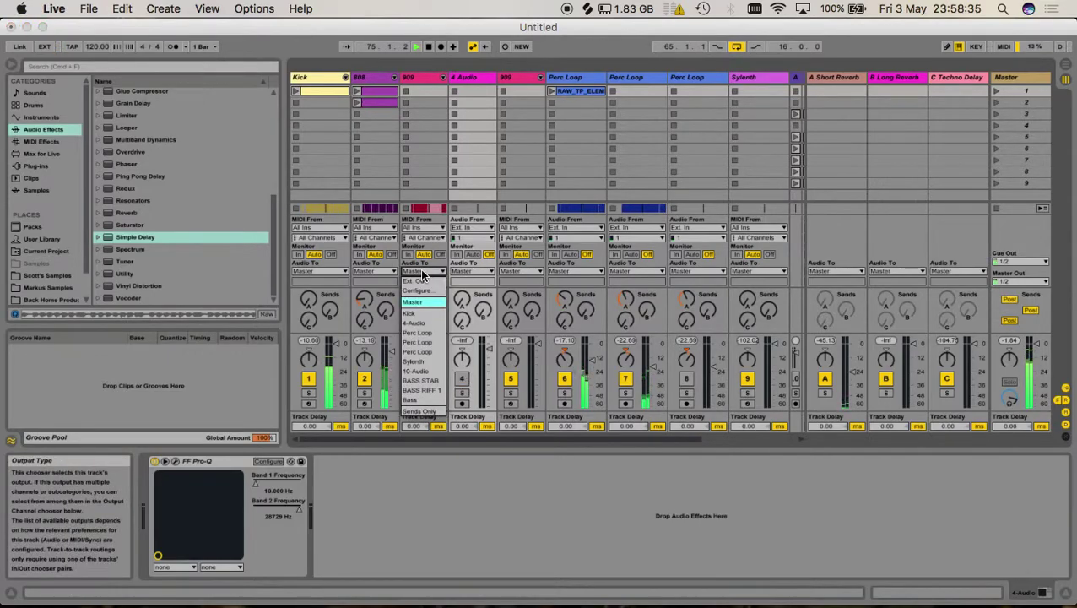
{"action": "left_click", "coordinate": [422, 271]}
Set the new audio track's input to the 909 track and its monitoring to In.
{"action": "left_click", "coordinate": [473, 227]}
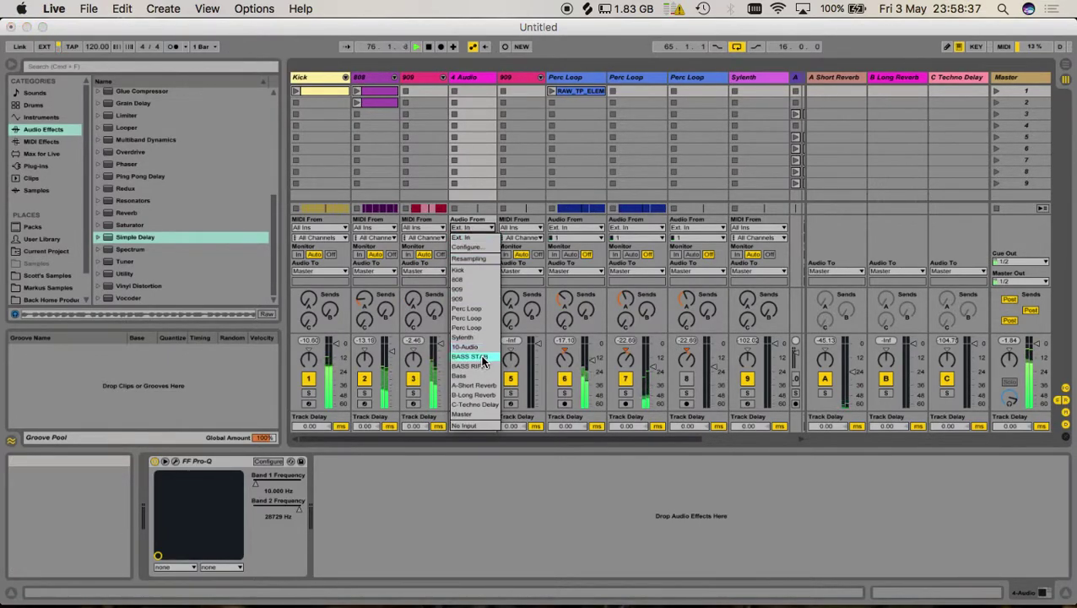
{"action": "left_click", "coordinate": [469, 300]}
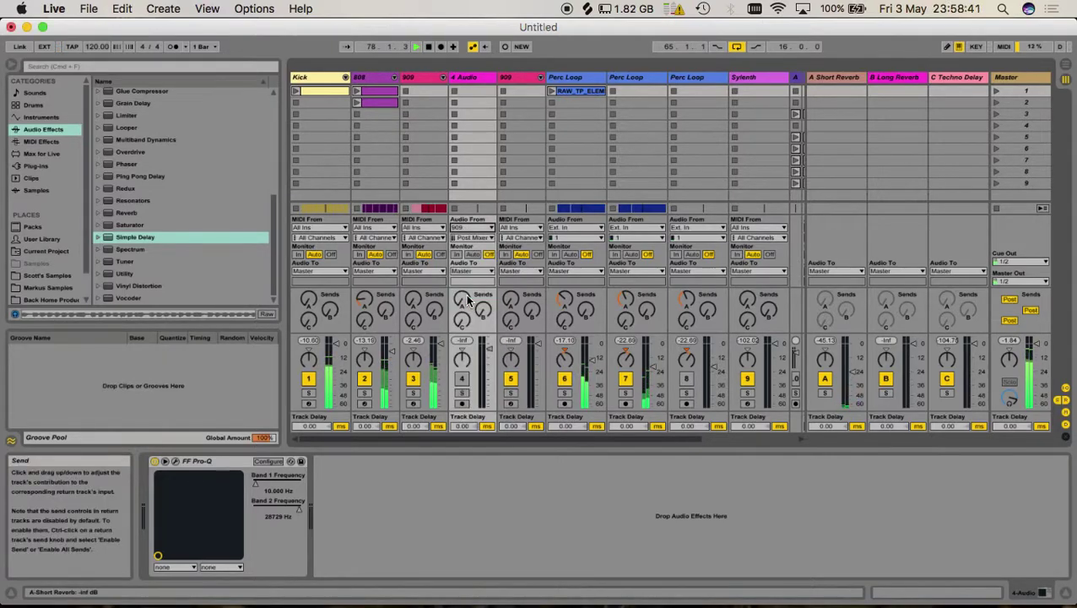
{"action": "left_click", "coordinate": [471, 227]}
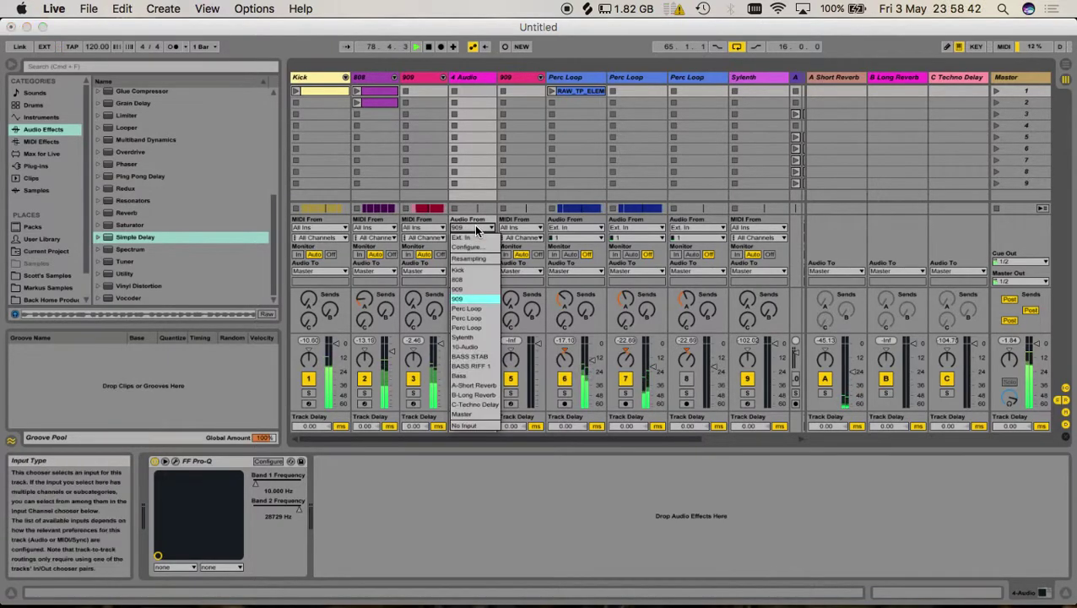
{"action": "left_click", "coordinate": [470, 301]}
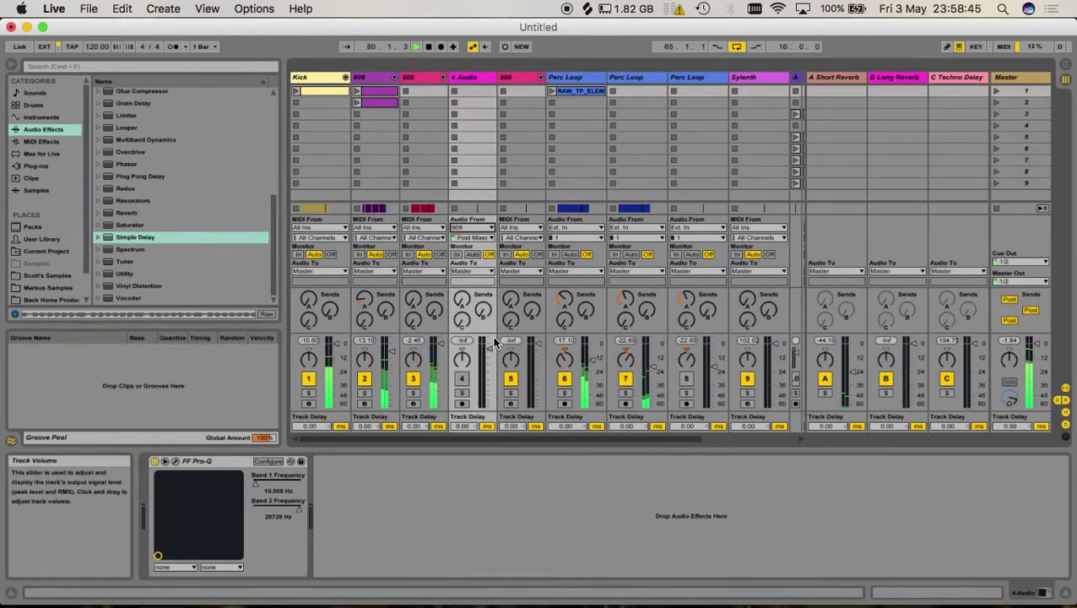
{"action": "left_click", "coordinate": [457, 254]}
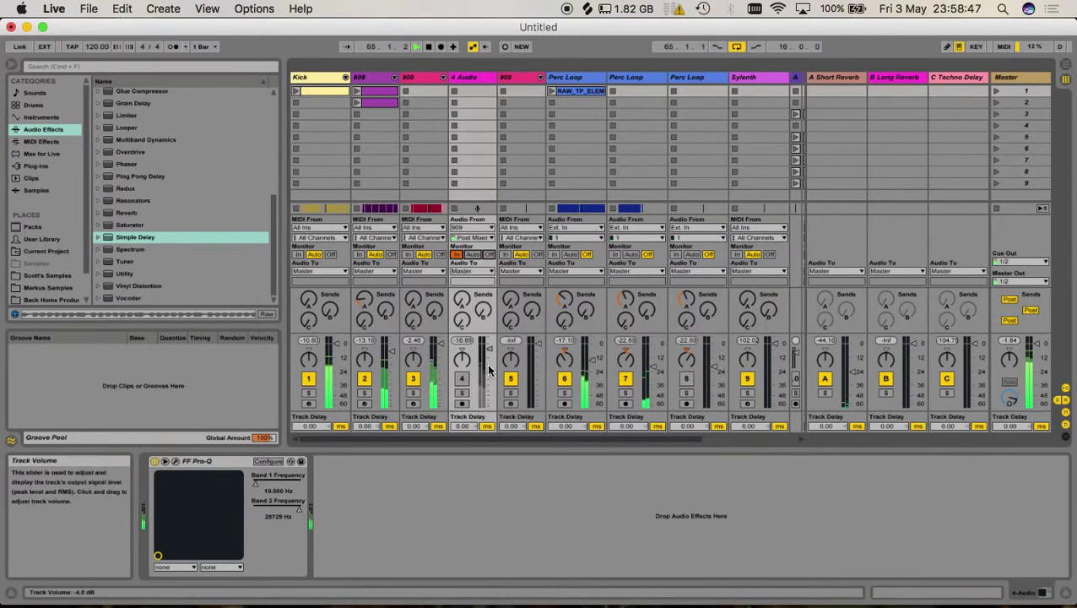
Raise the low cut in the new audio track's FF Pro-Q to 1188.9 Hz and close the plug-in window.
{"action": "left_click", "coordinate": [475, 77]}
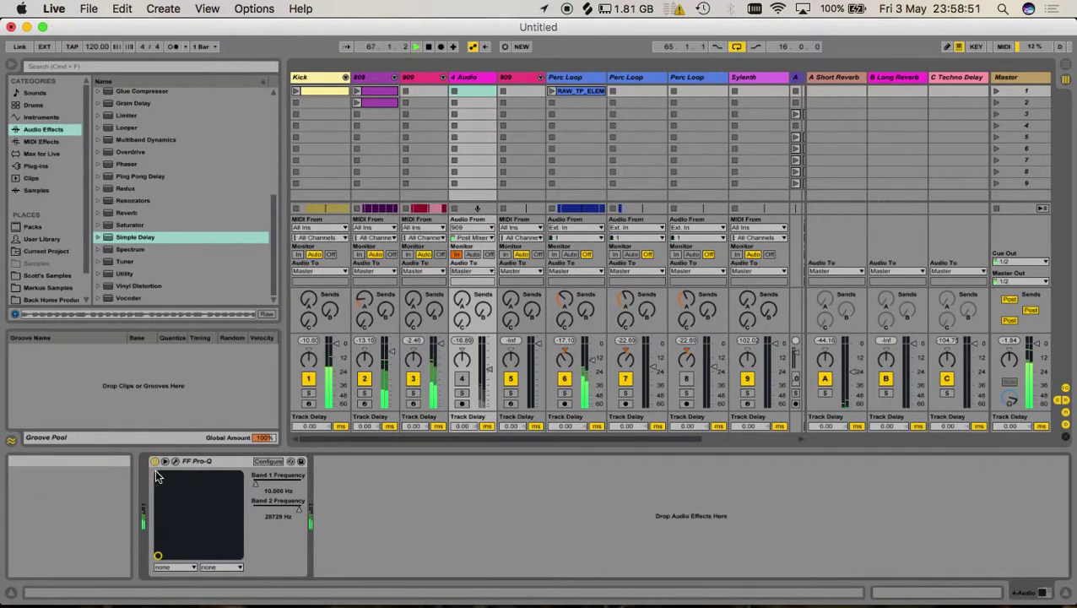
{"action": "left_click", "coordinate": [175, 462]}
{"action": "left_click_drag", "start_coordinate": [49, 217], "coordinate": [375, 207]}
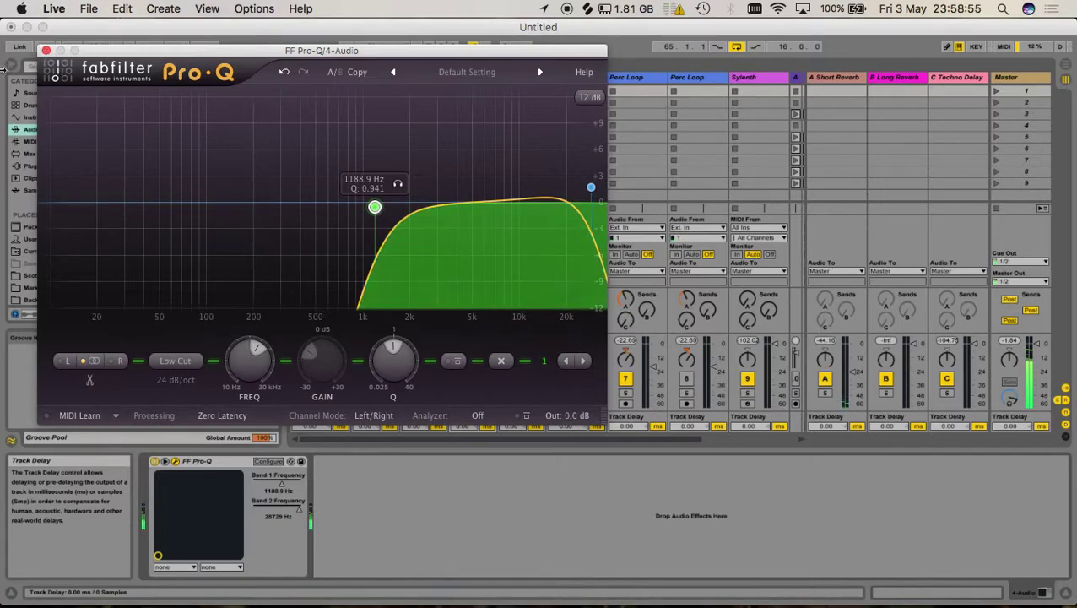
{"action": "left_click", "coordinate": [46, 51]}
Move the Simple Delay from the 909 track to the new audio track, after FF Pro-Q, and activate that audio track.
{"action": "left_click", "coordinate": [428, 97]}
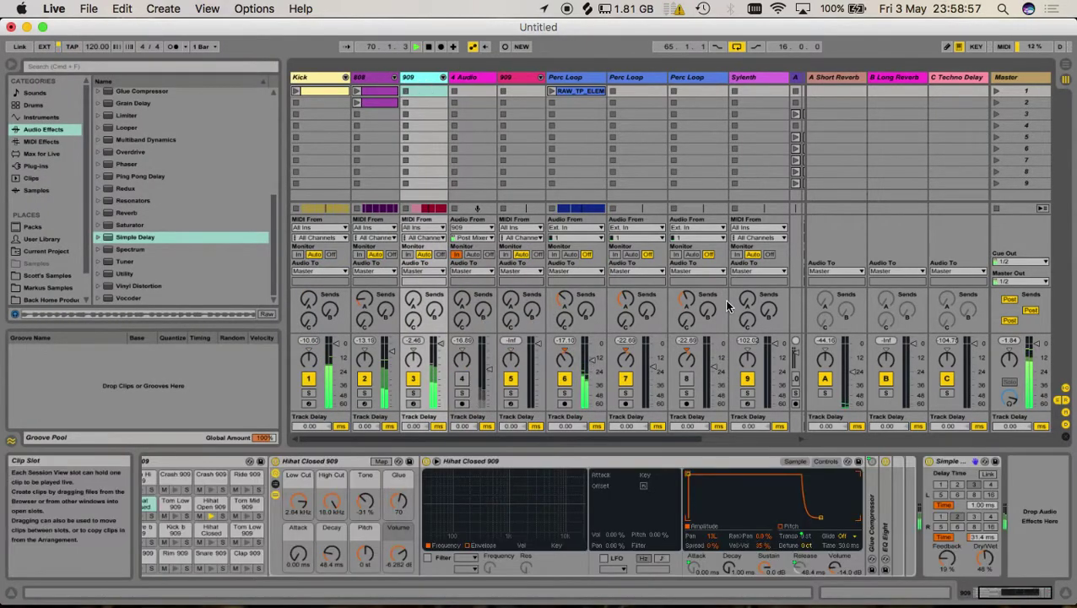
{"action": "left_click", "coordinate": [962, 463]}
{"action": "left_click_drag", "start_coordinate": [450, 70], "coordinate": [468, 82]}
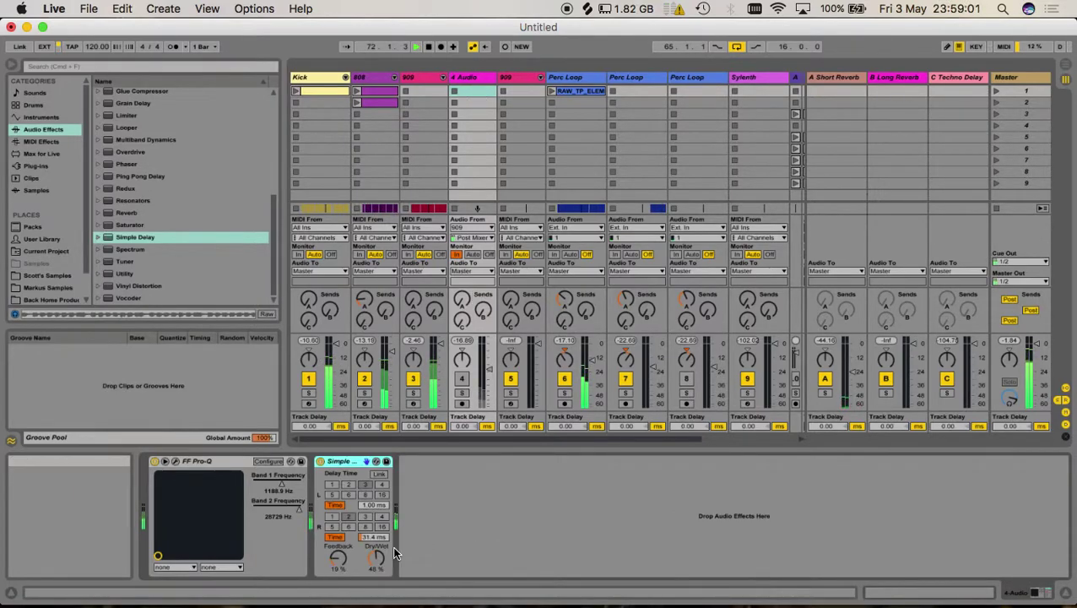
{"action": "left_click", "coordinate": [462, 378]}
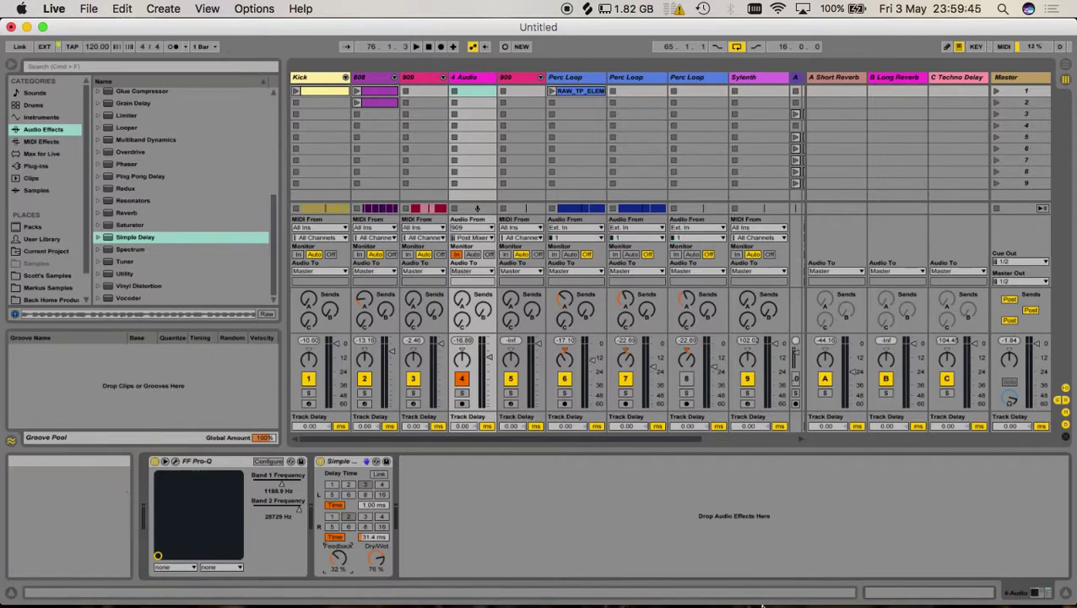
{"action": "mouse_move", "coordinate": [762, 604]}
{"action": "left_click", "coordinate": [916, 579]}
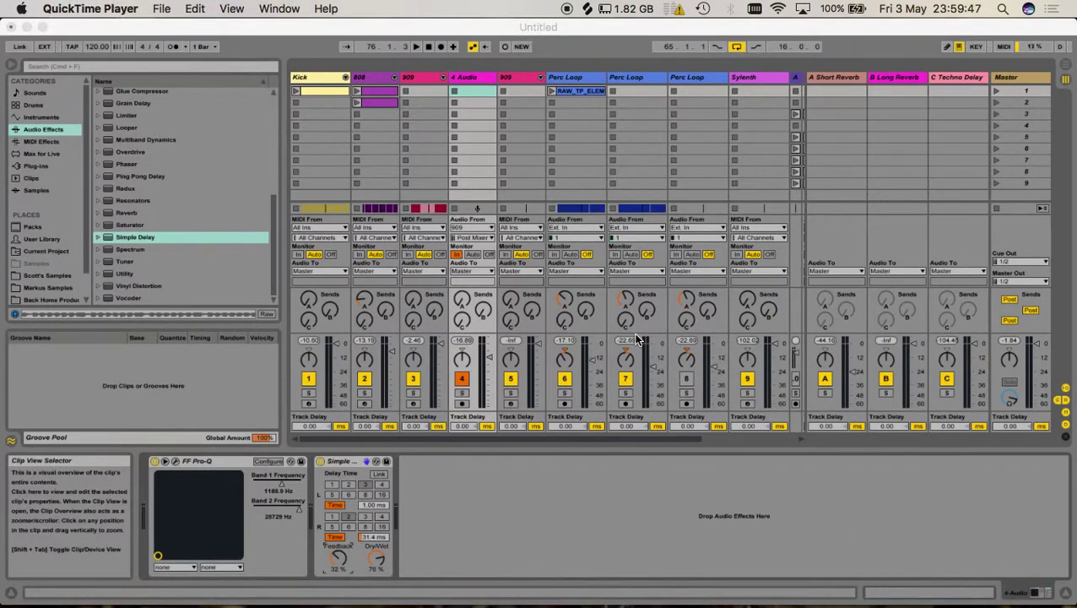